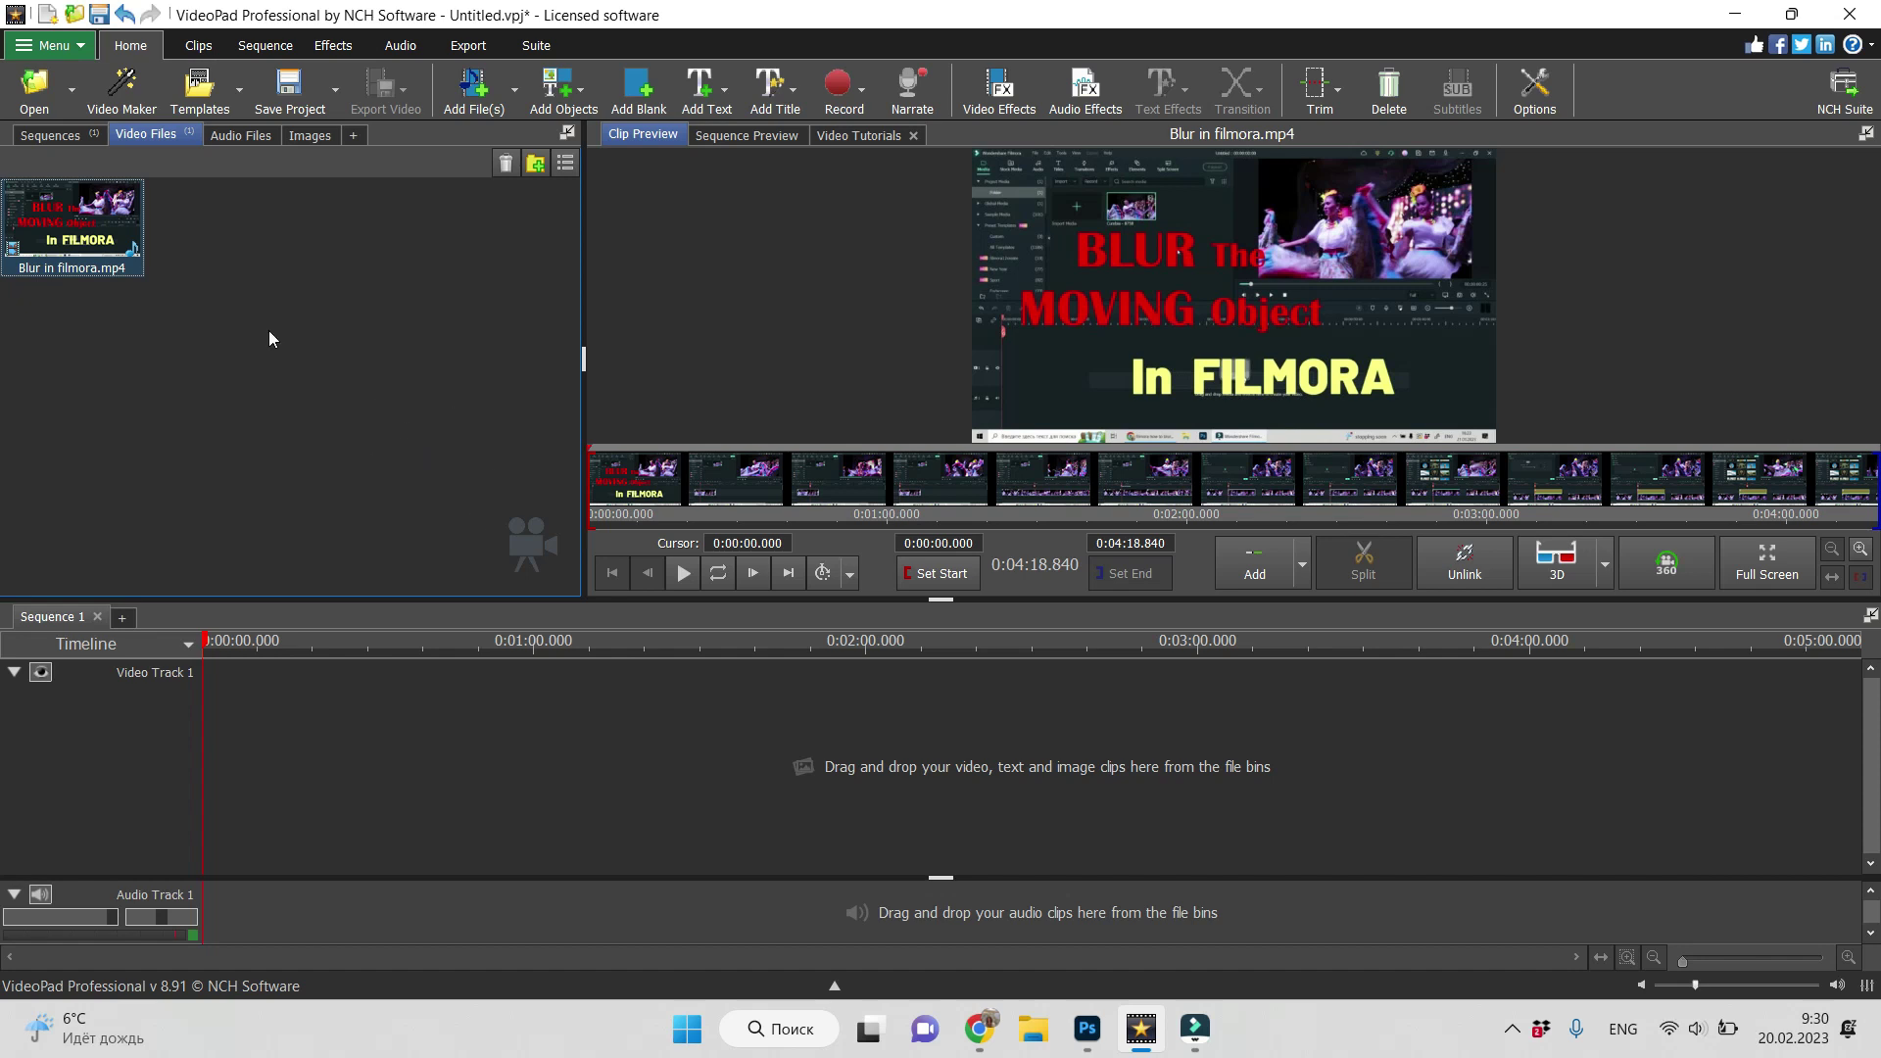
Step: Drag Blur in filmora.mp4 from the Video Files bin onto Video Track 1, filling its video and audio tracks
left_click(59, 230)
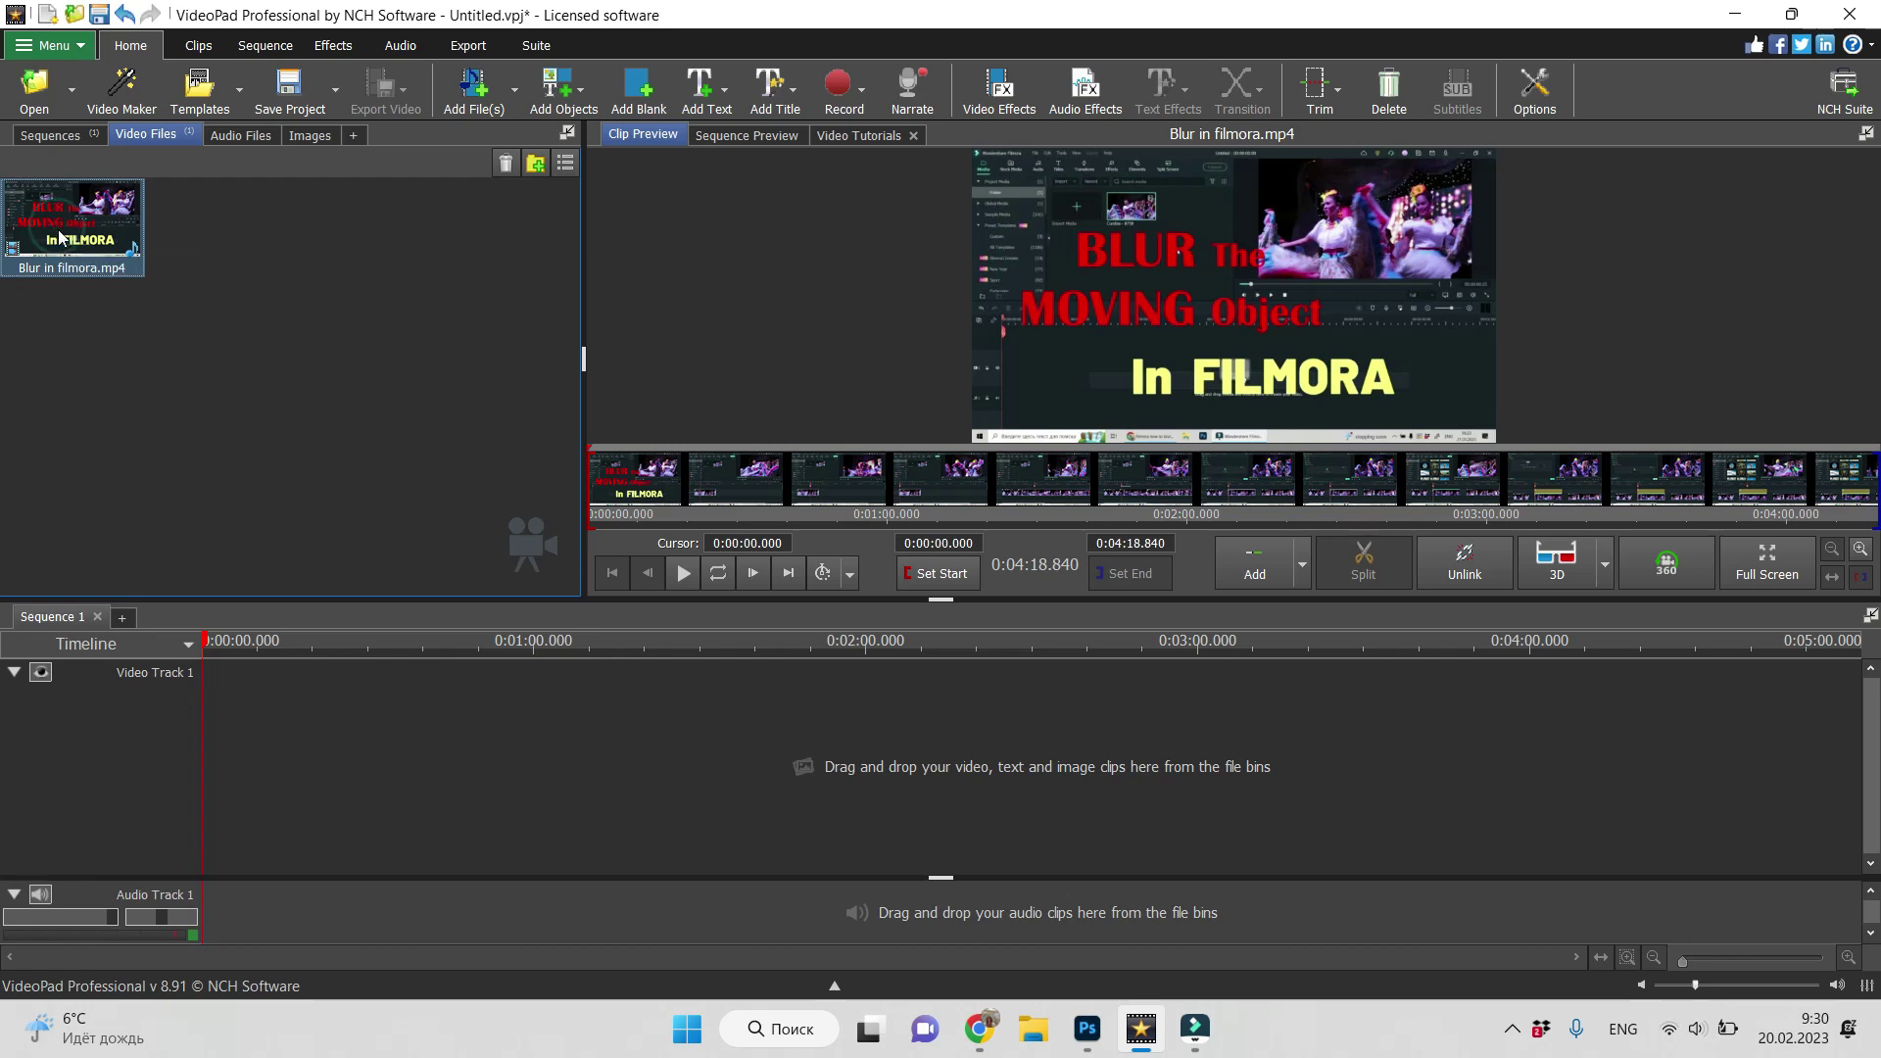
left_click_drag(58, 231, 315, 824)
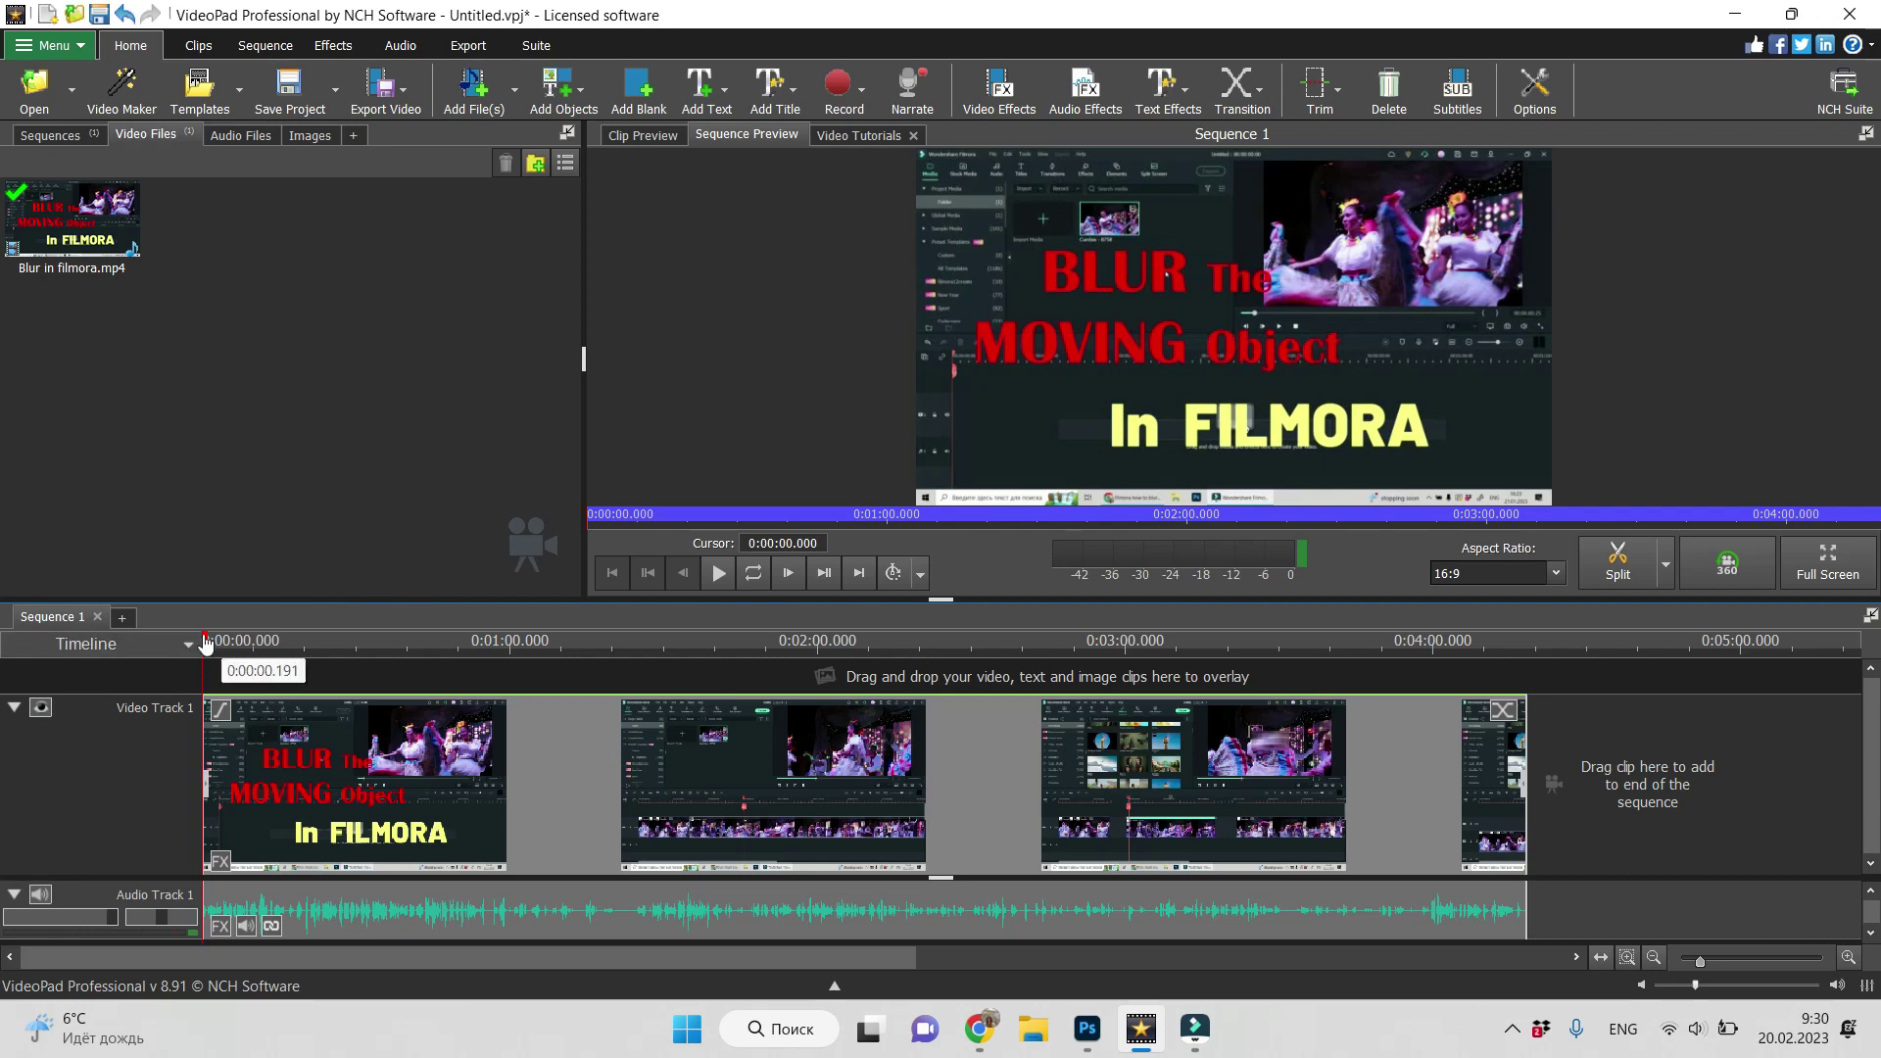
Step: Move the playhead to about 1:21.4 and zoom the timeline in around that spot
left_click_drag(202, 640, 470, 642)
left_click(618, 724)
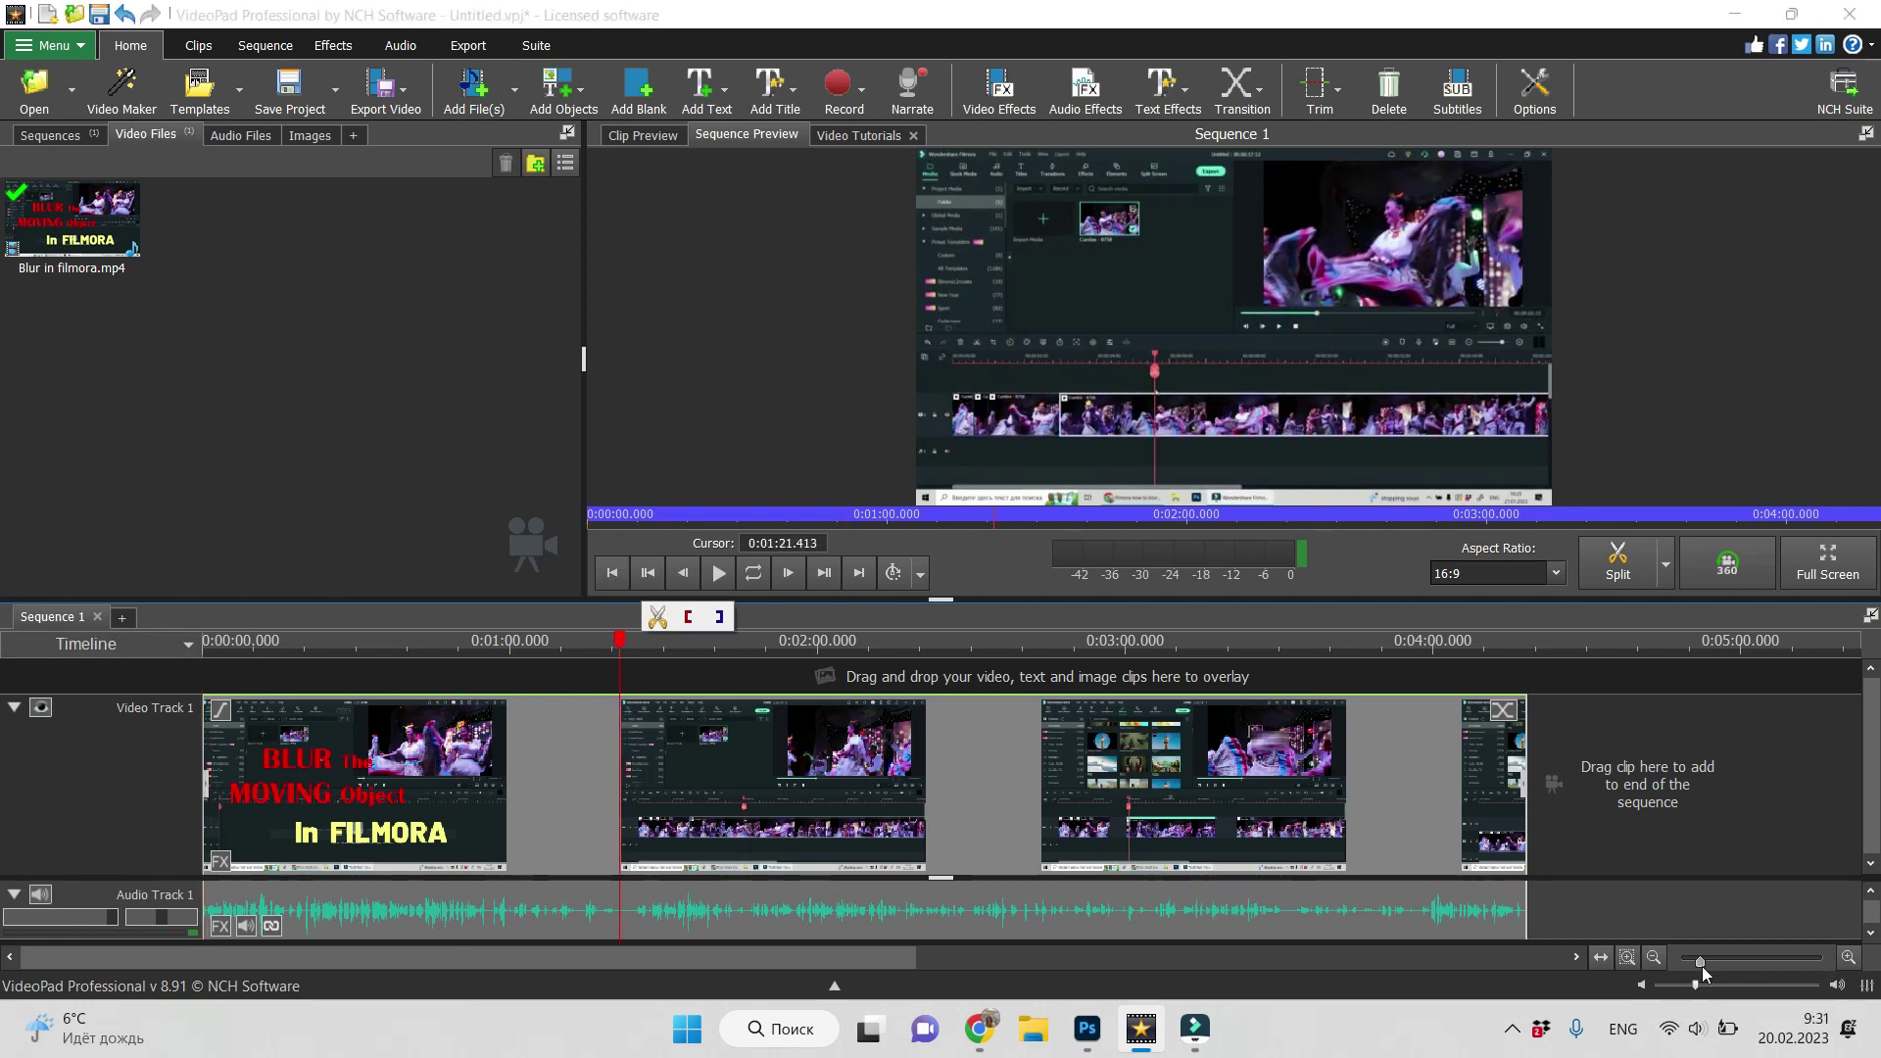
left_click_drag(1699, 959, 1761, 963)
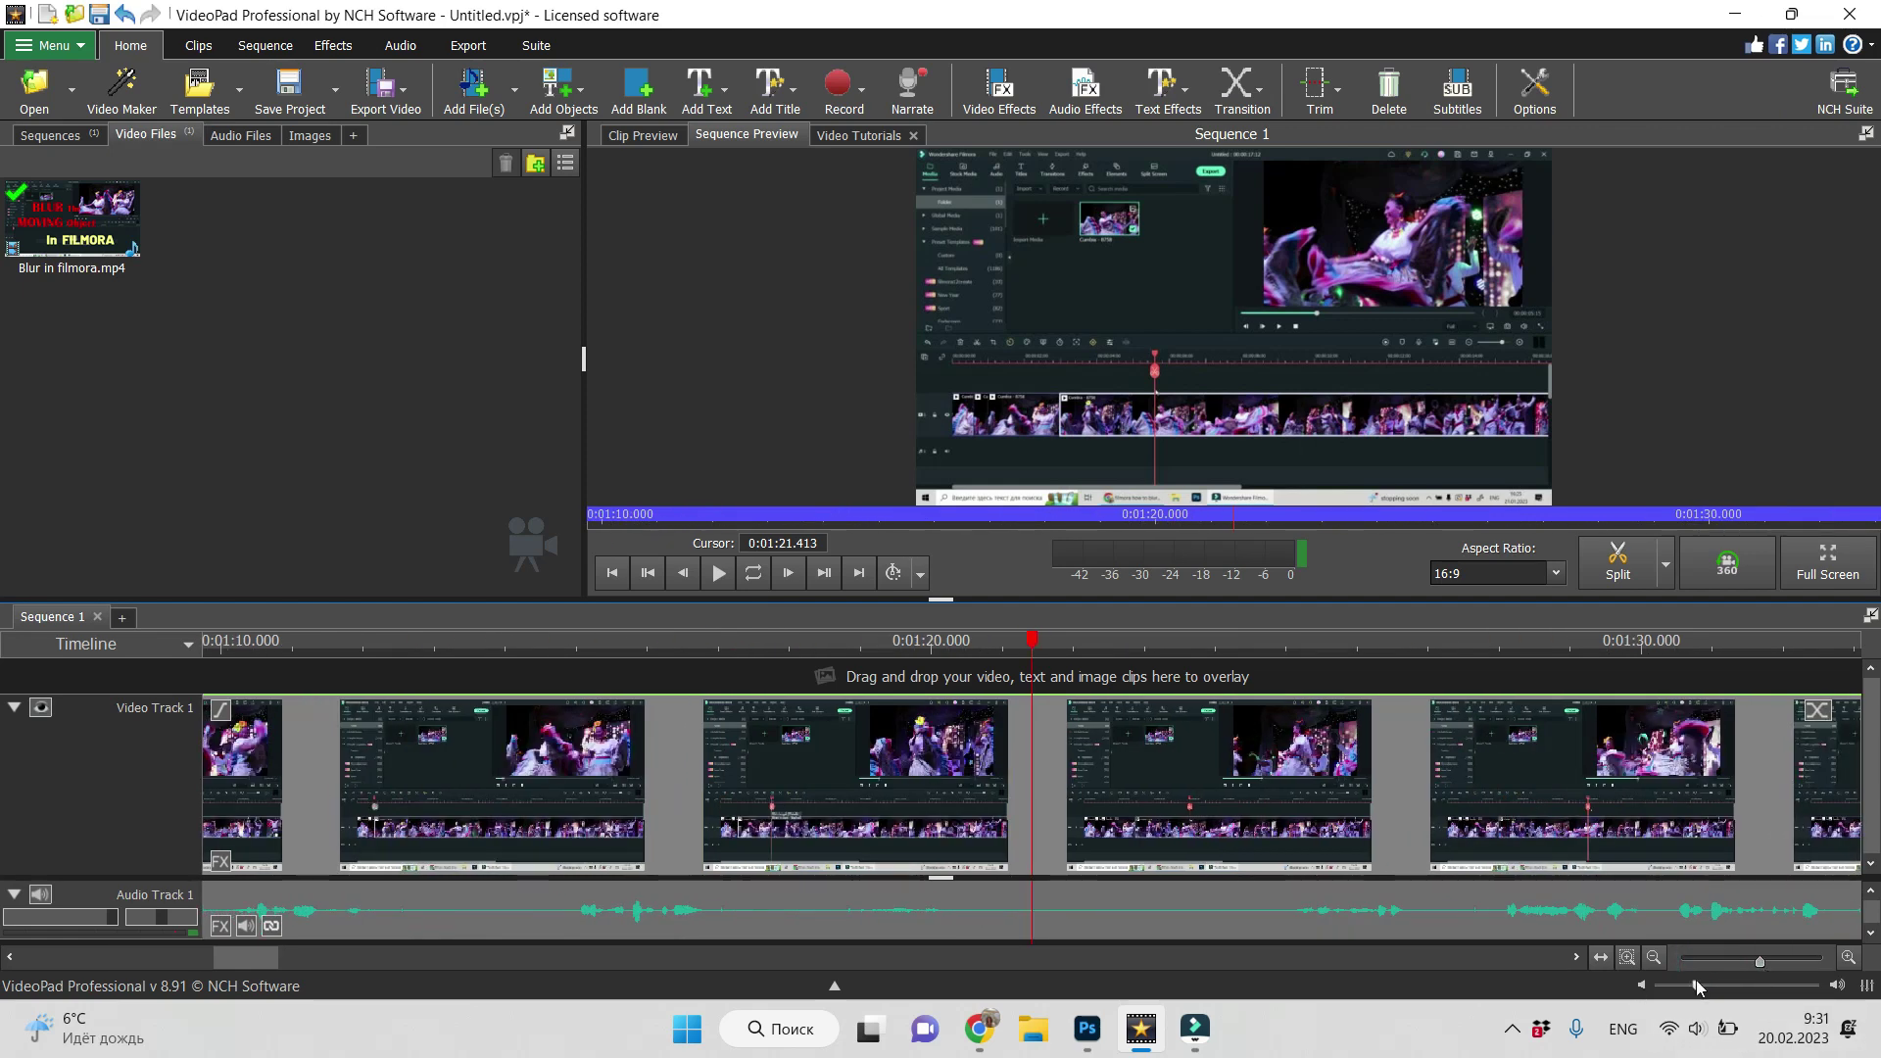
Step: Adjust the Windows playback volume, preview the sequence, then park the playhead at 1:33.665
left_click(1704, 1033)
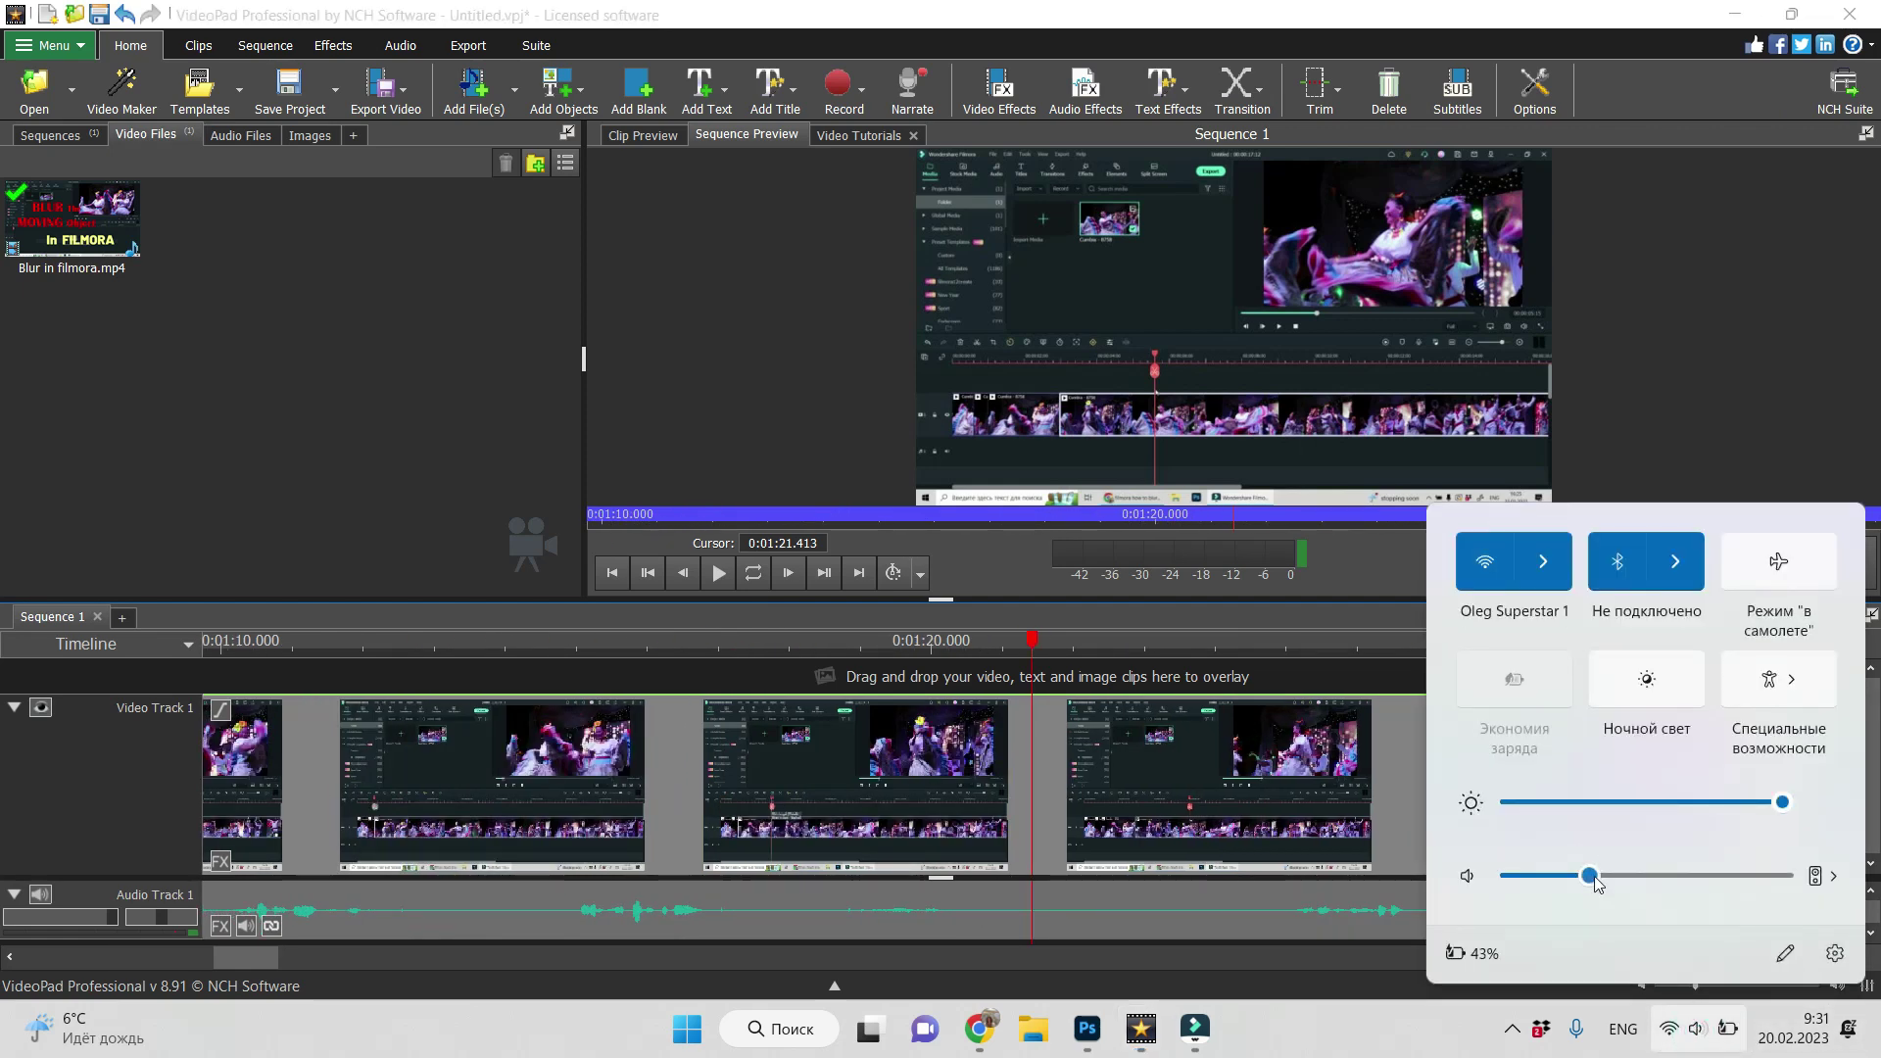
left_click_drag(1602, 877, 1625, 892)
left_click(1616, 391)
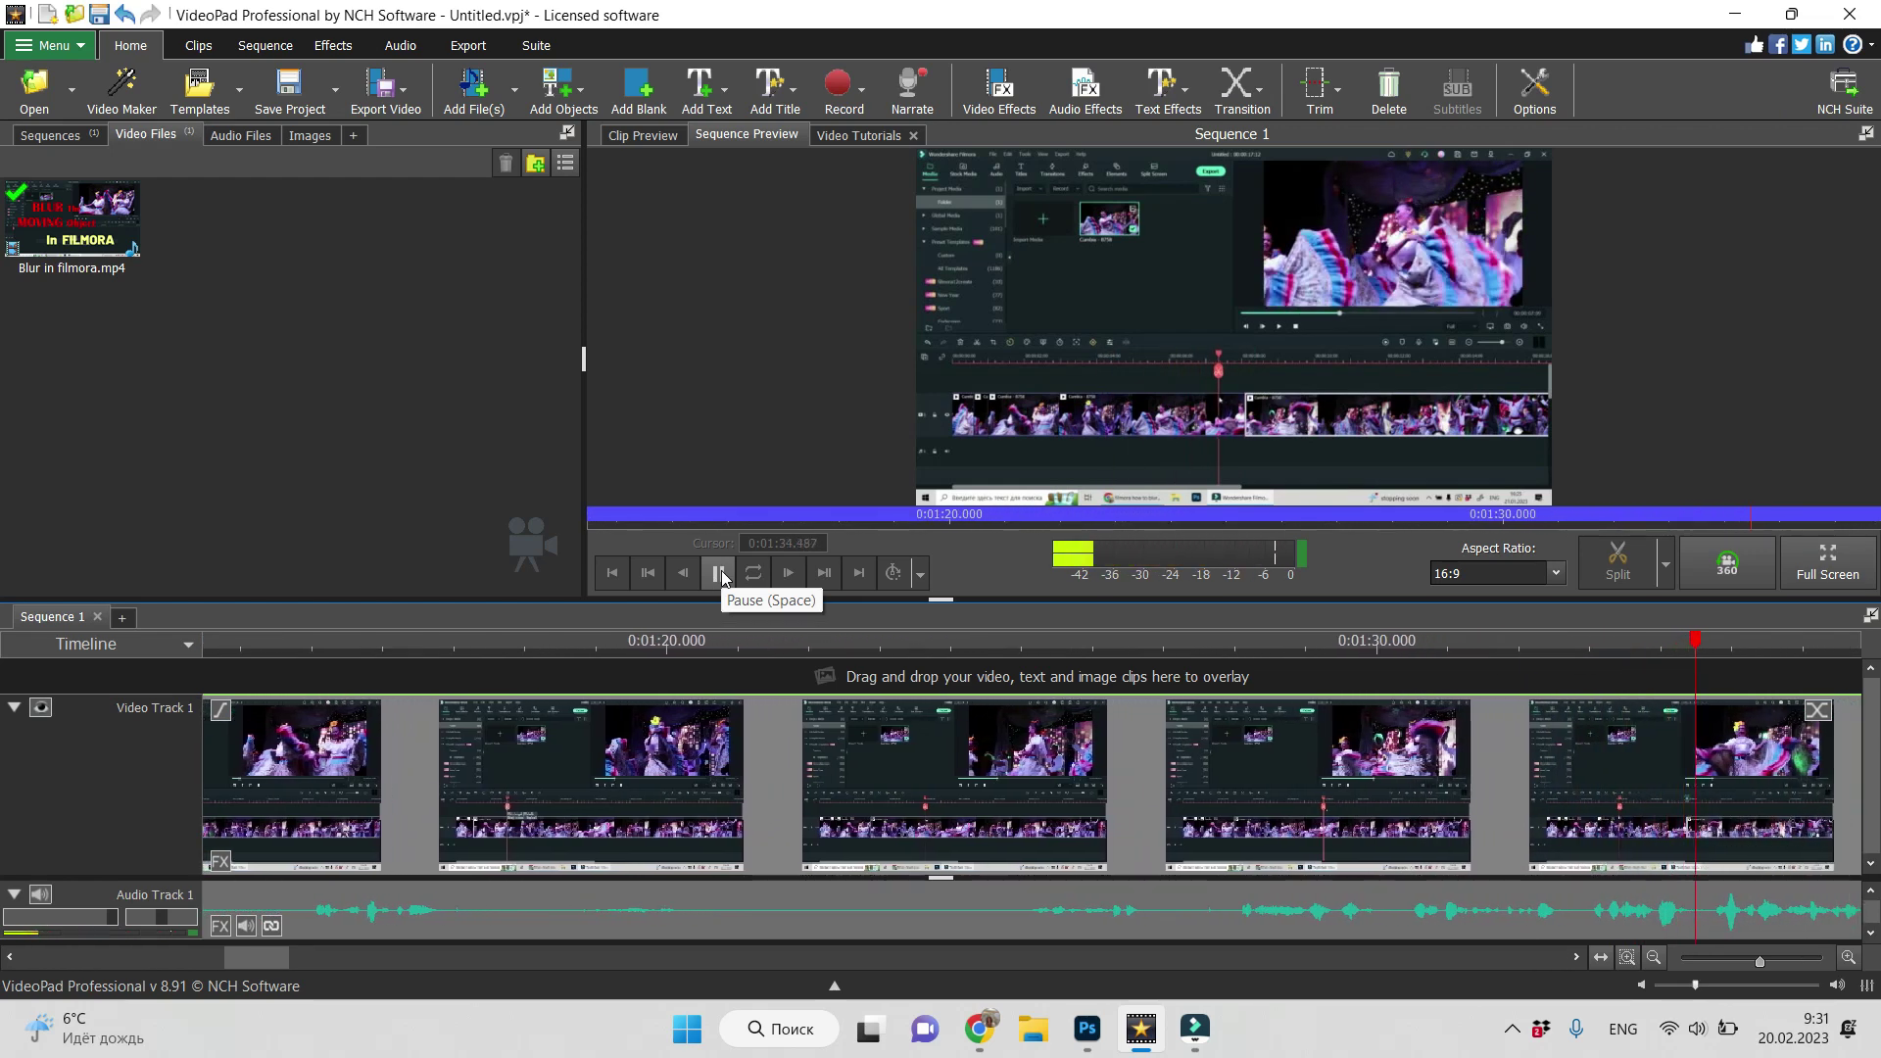
left_click(719, 574)
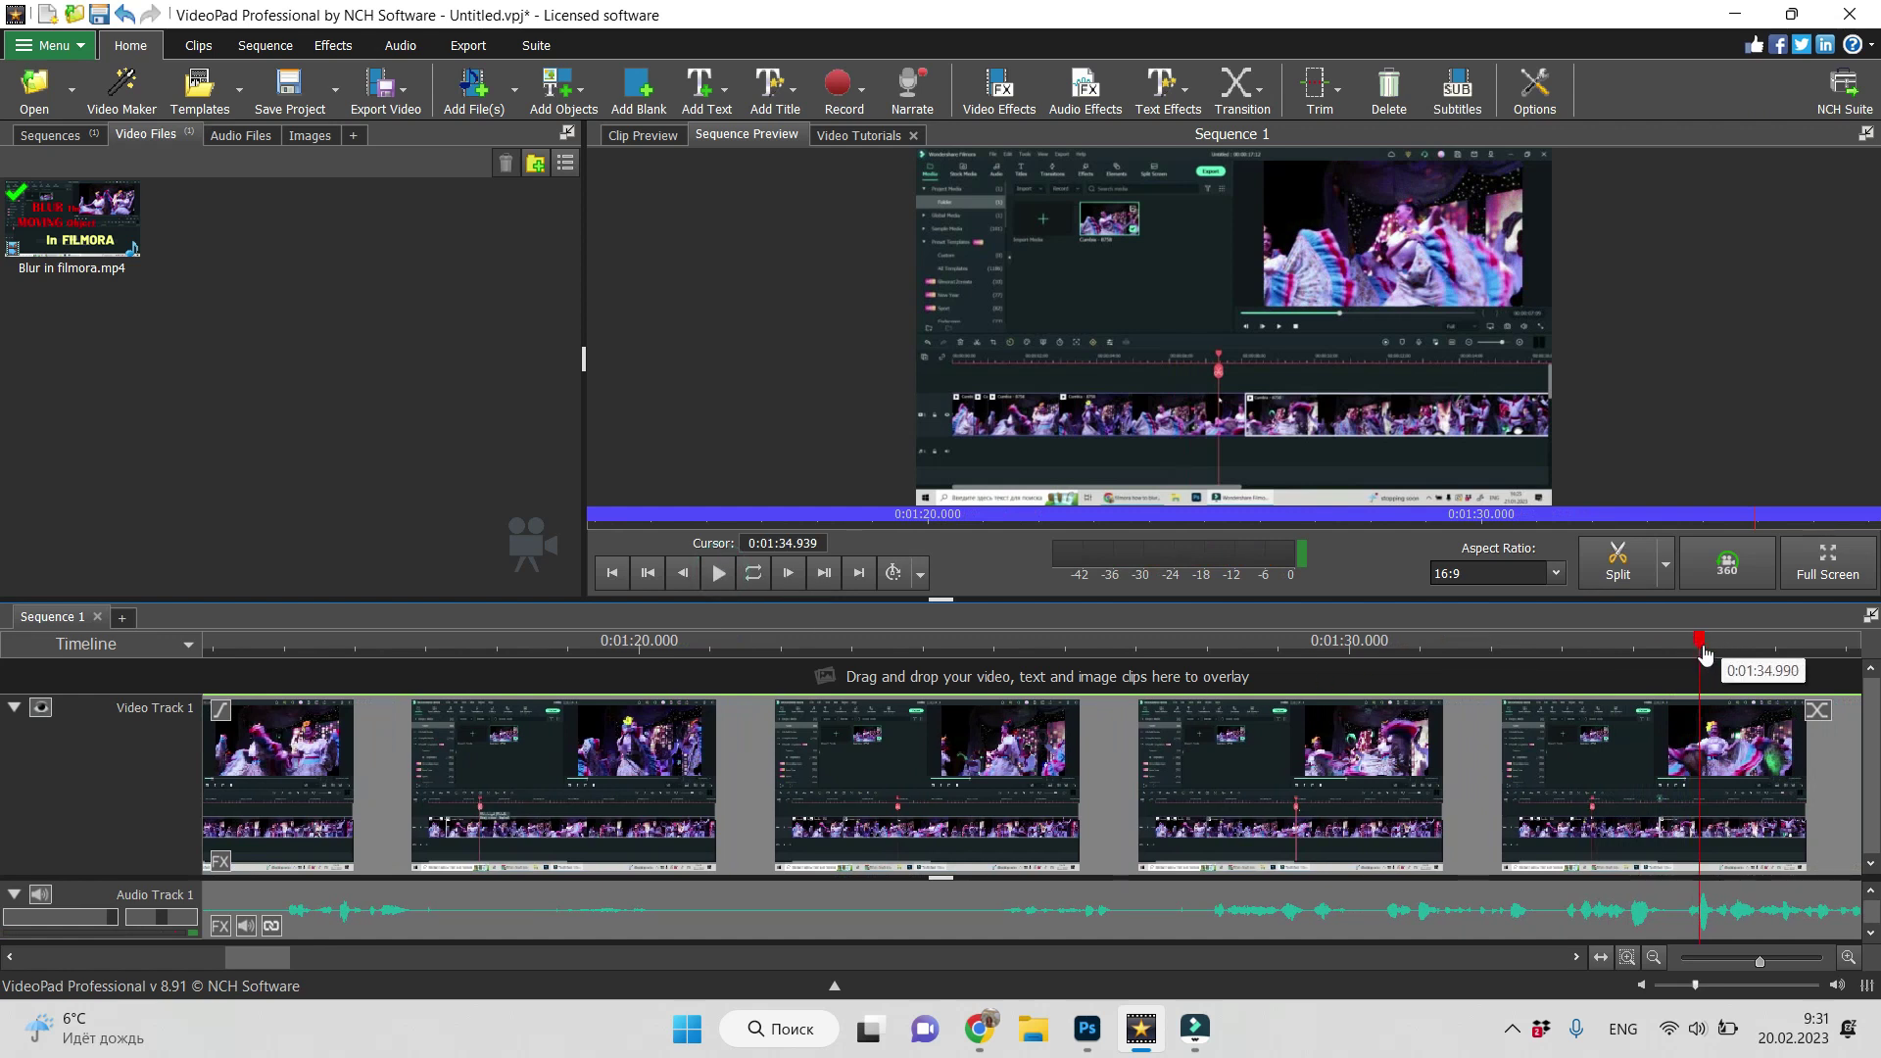
left_click_drag(1704, 650, 1551, 732)
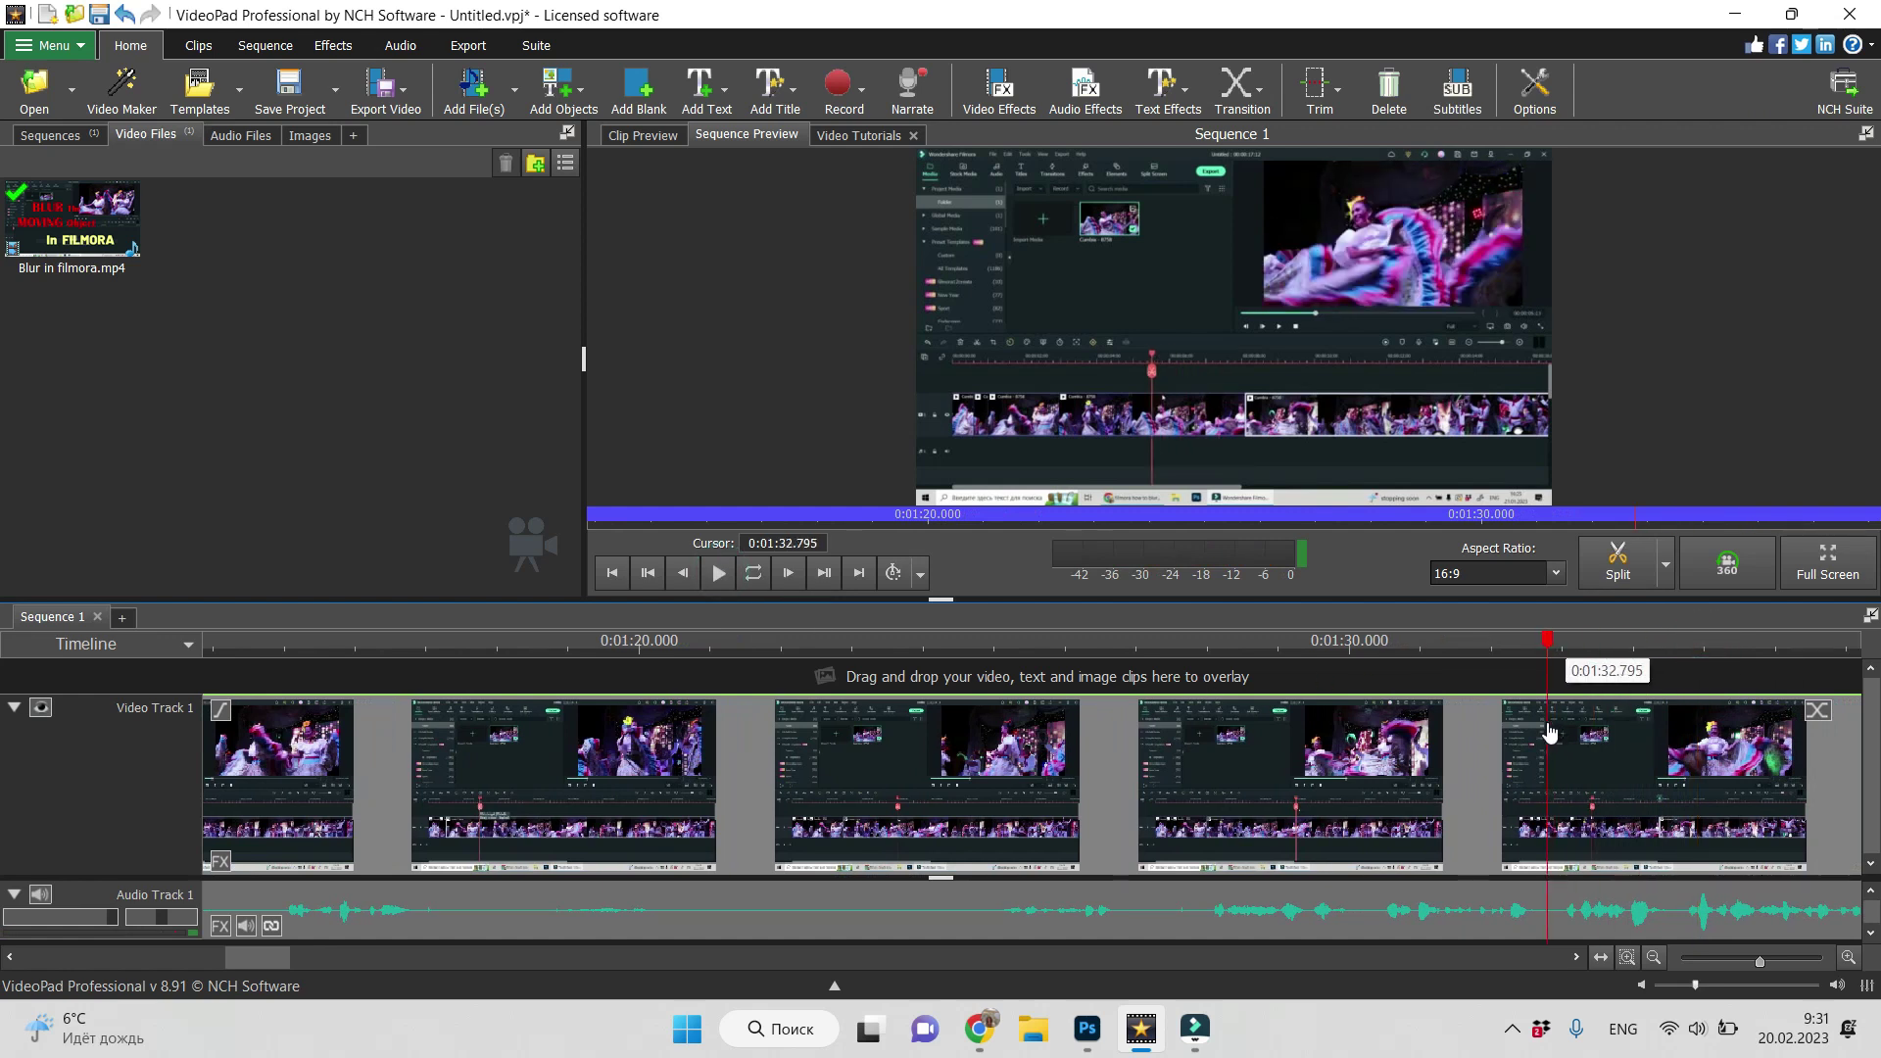
mouse_move(1547, 720)
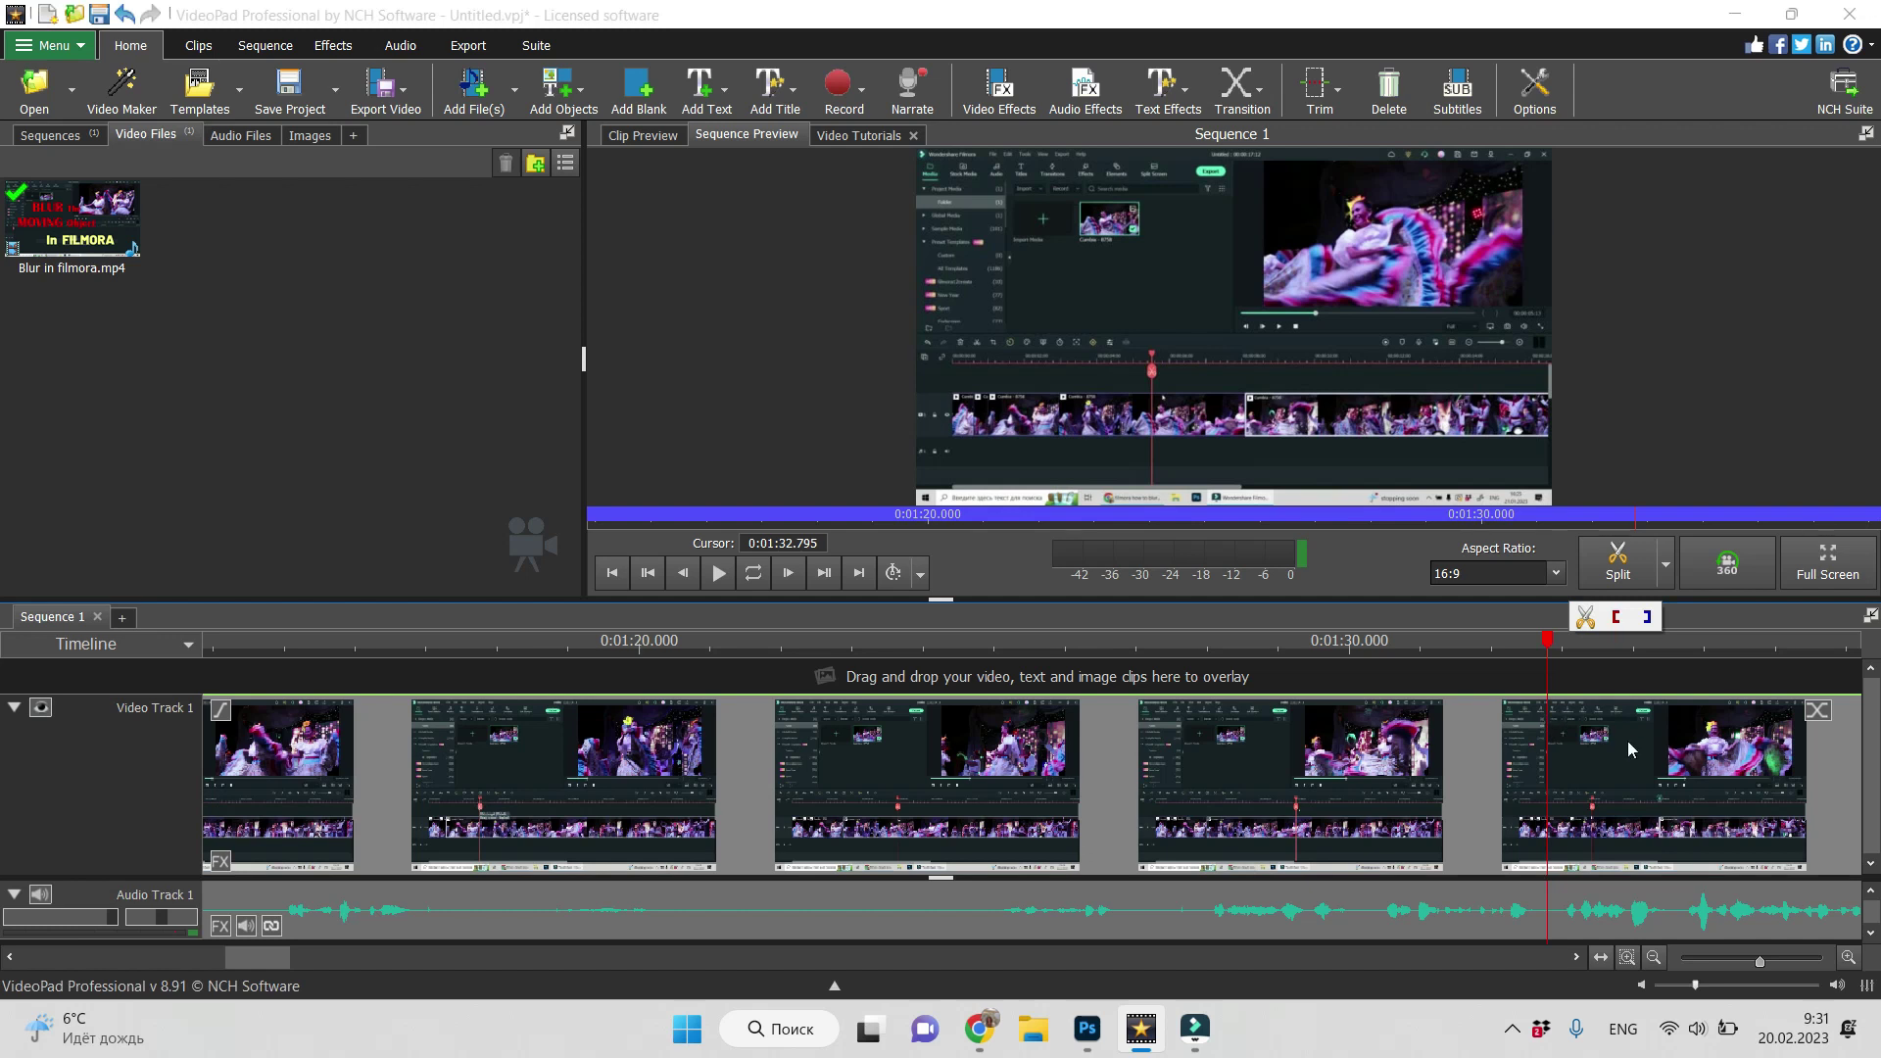
mouse_move(1547, 642)
left_mouse_down()
mouse_move(1602, 674)
mouse_move(1553, 676)
left_mouse_up()
Step: Unlink the Audio Track 1 soundtrack from the Blur in filmora.mp4 video using Unlink from Video
right_click(1334, 894)
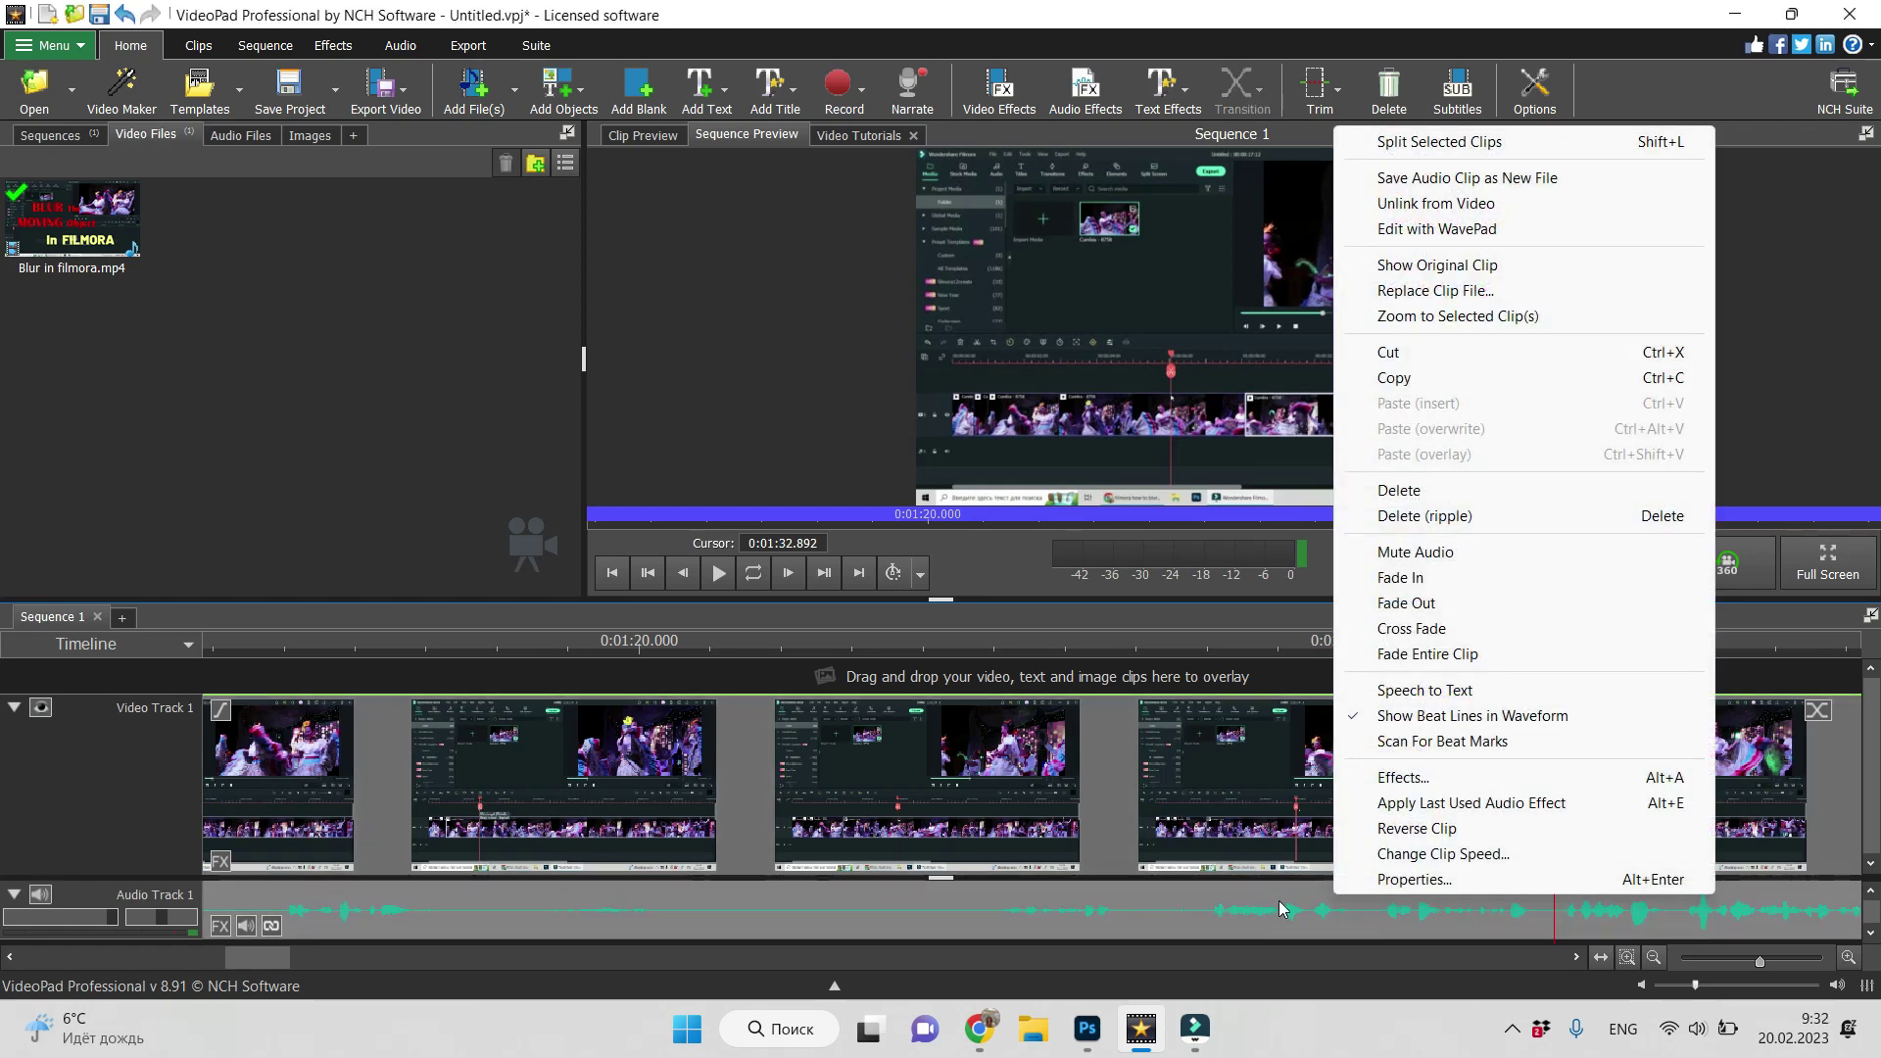
left_click(1411, 210)
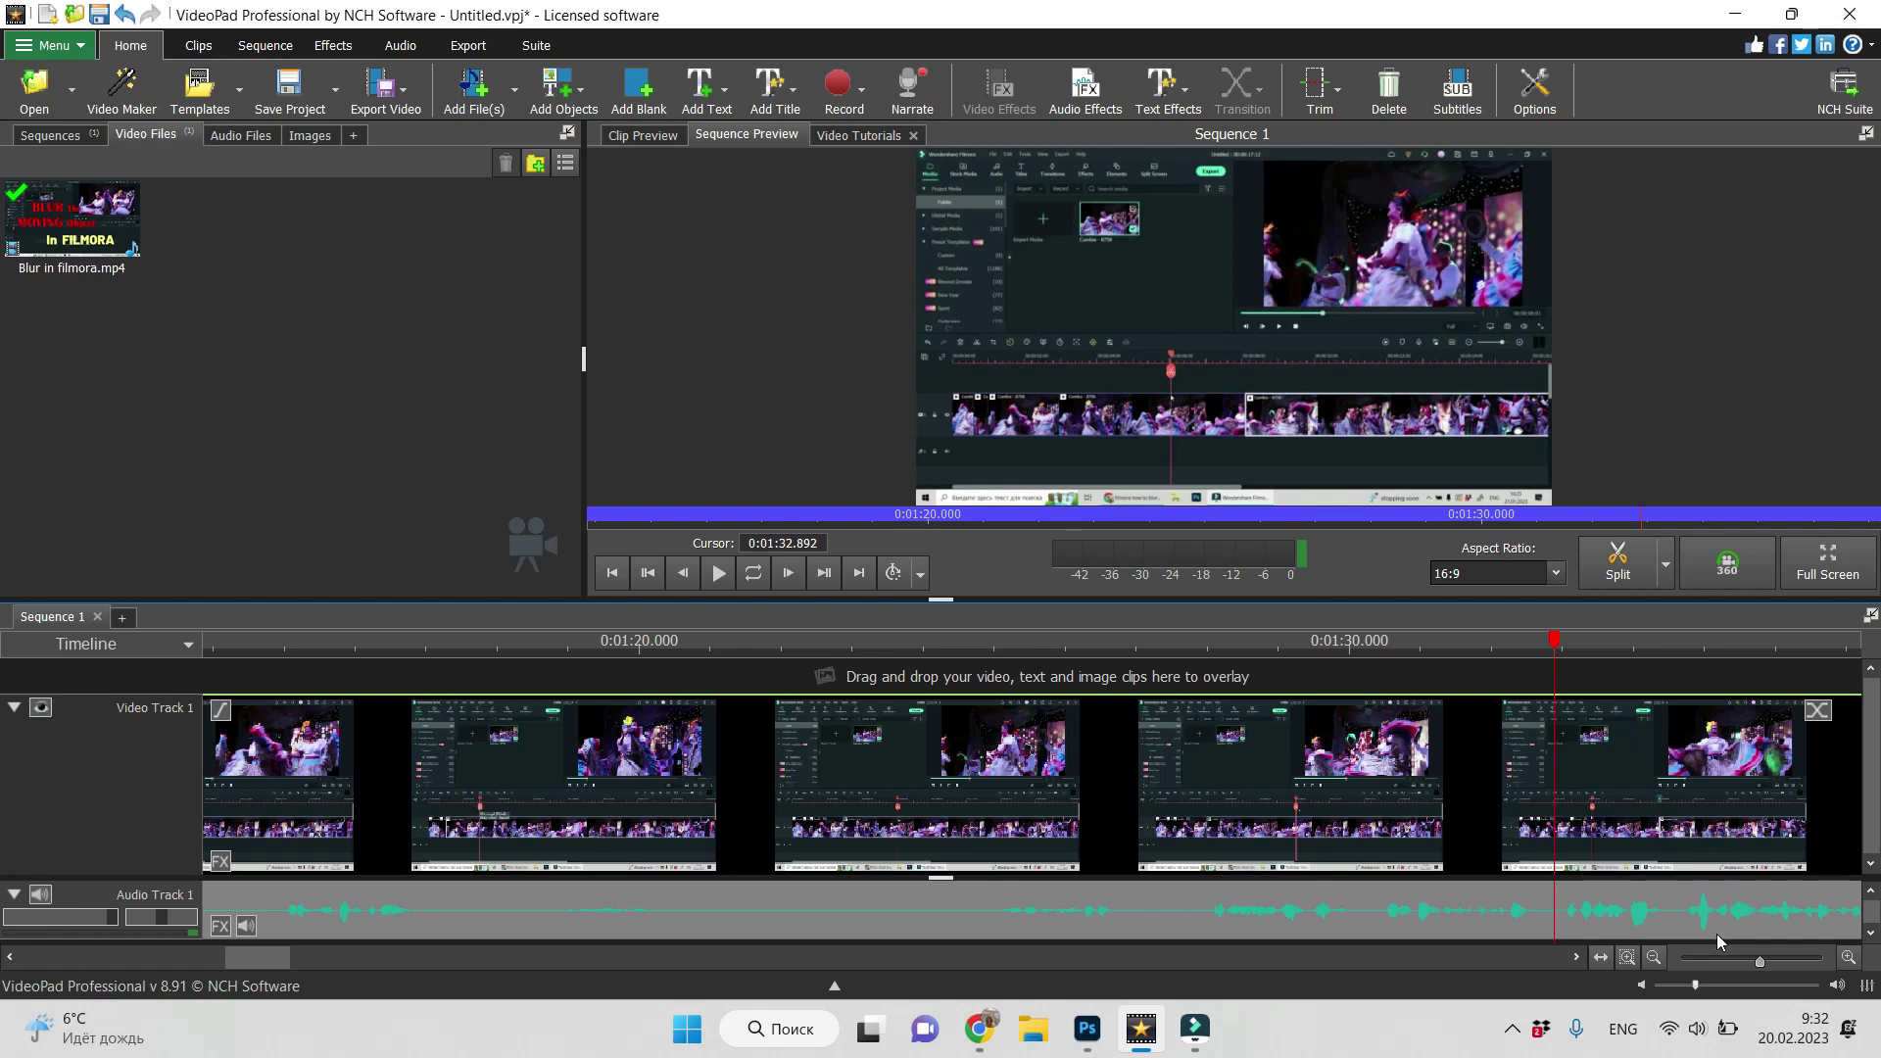
Step: Preview from 1:30.1, split the clips at the playhead, and return the playhead to 1:32.644
left_click_drag(1554, 638, 1356, 640)
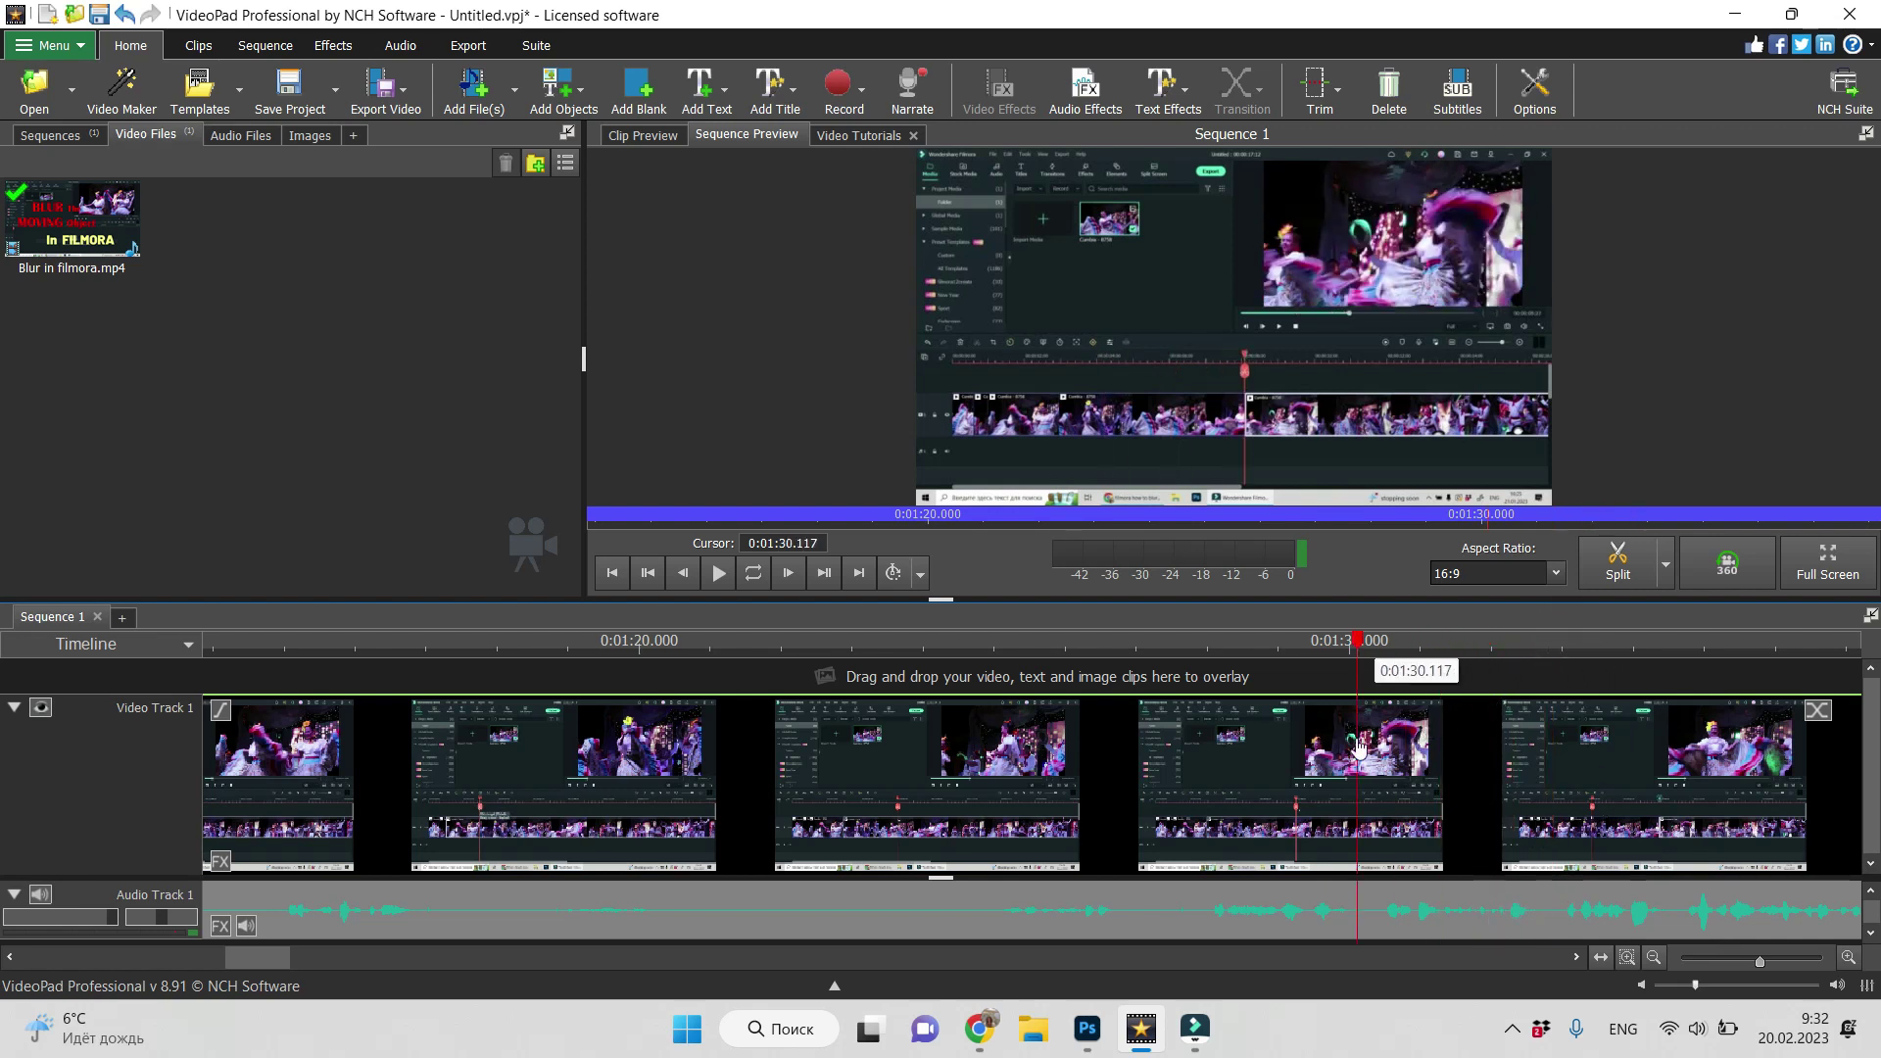
left_click(718, 573)
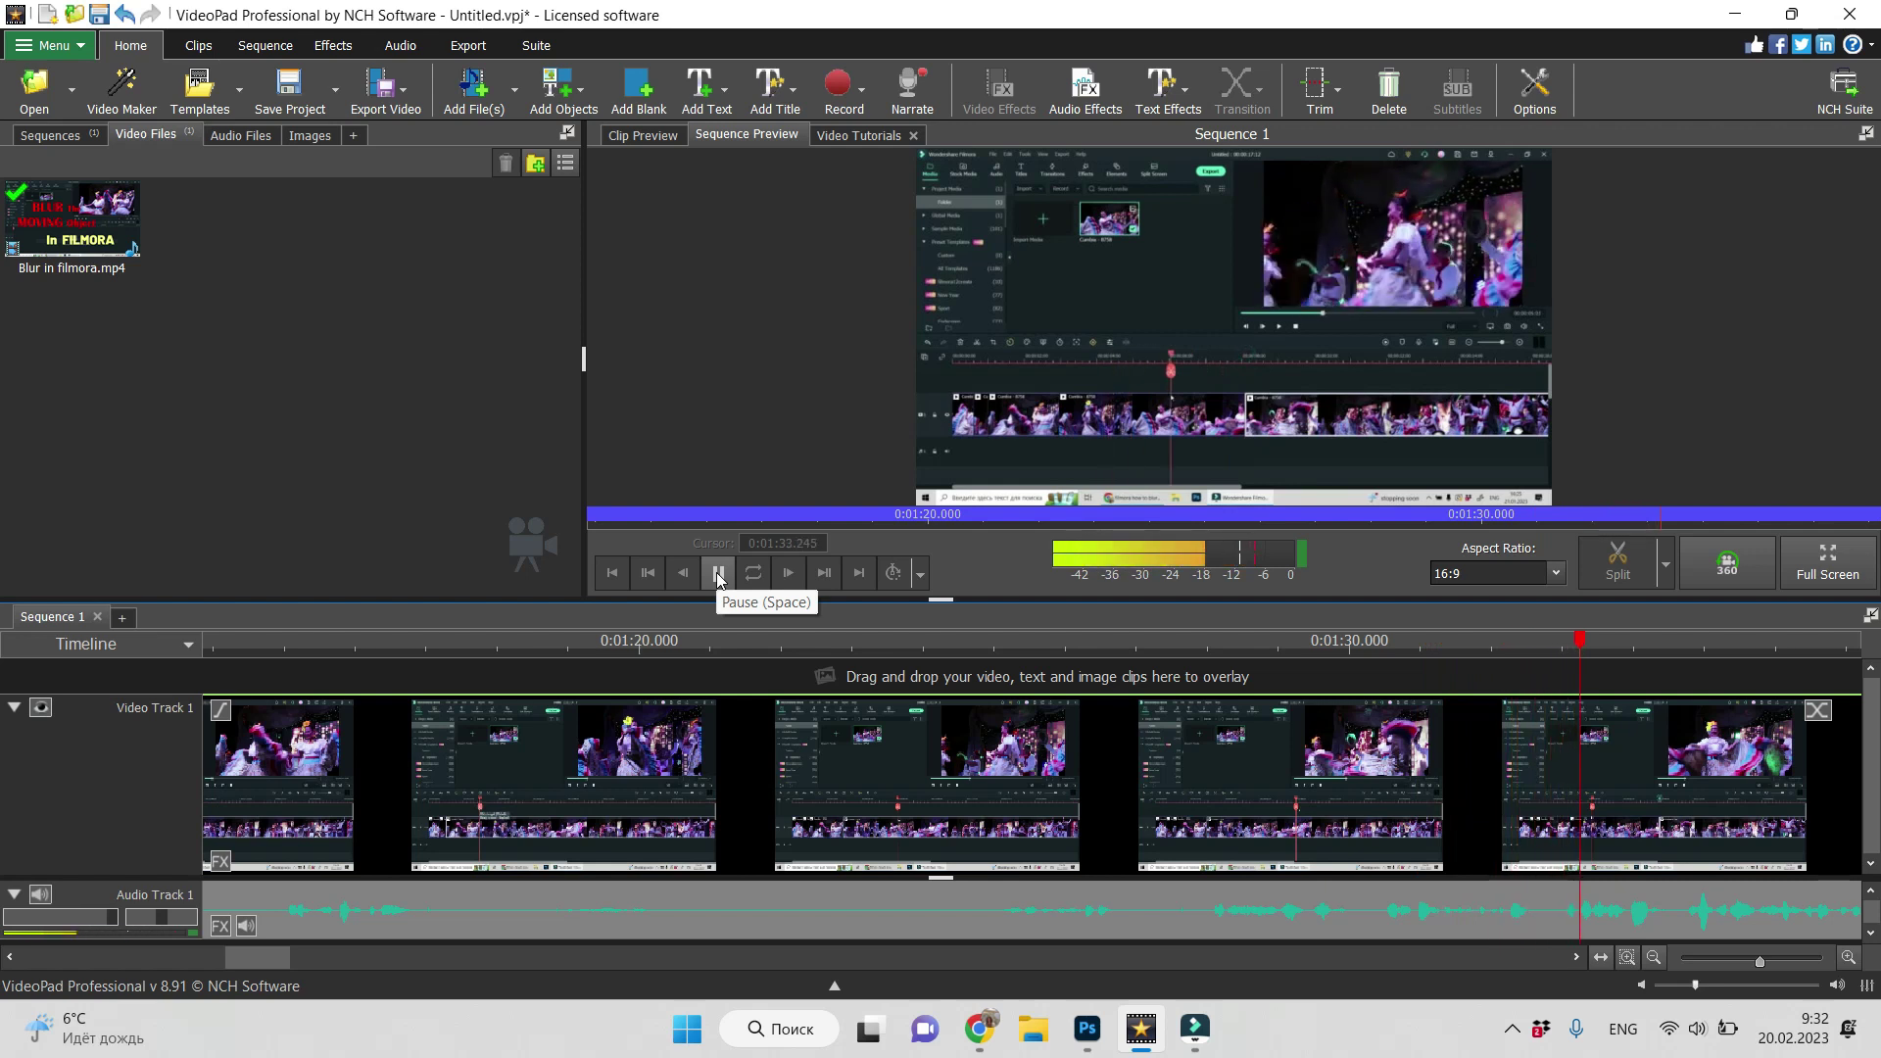
left_click(718, 574)
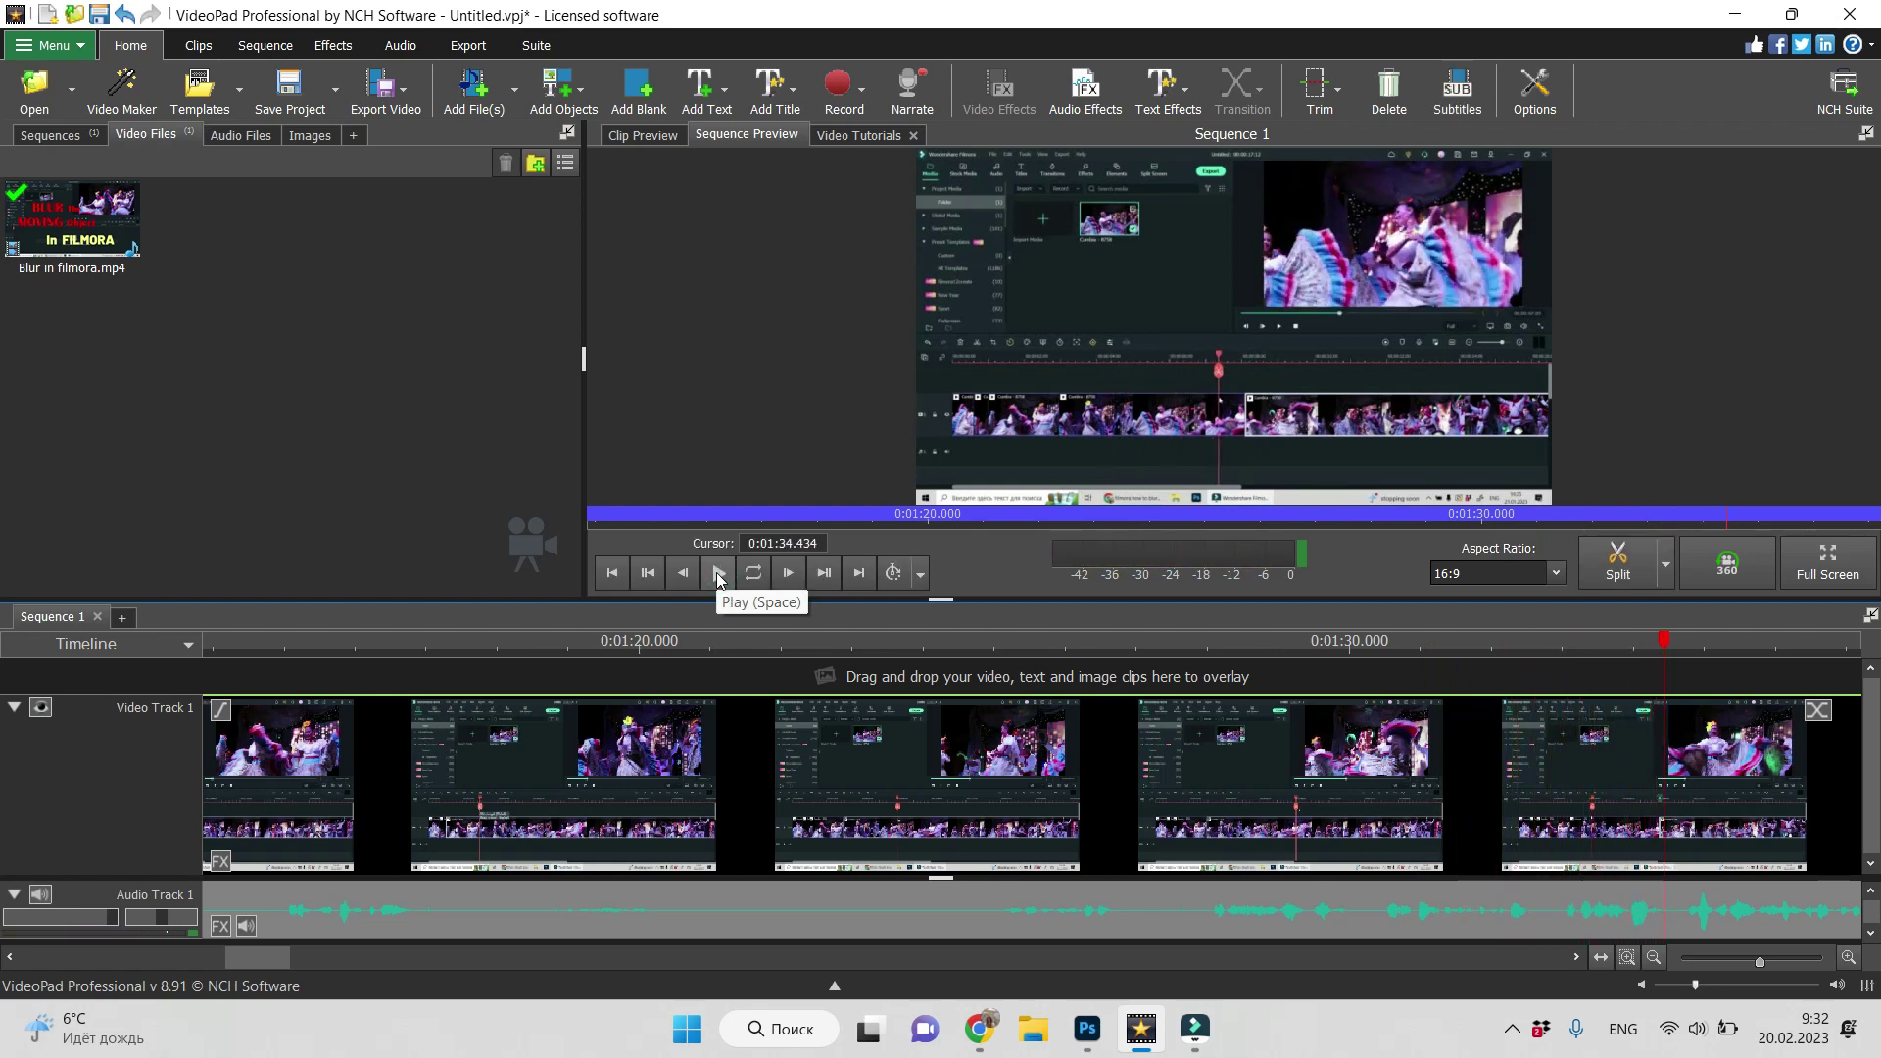
left_click(1616, 562)
mouse_move(1660, 639)
left_mouse_down()
mouse_move(1541, 711)
mouse_move(1544, 691)
left_mouse_up()
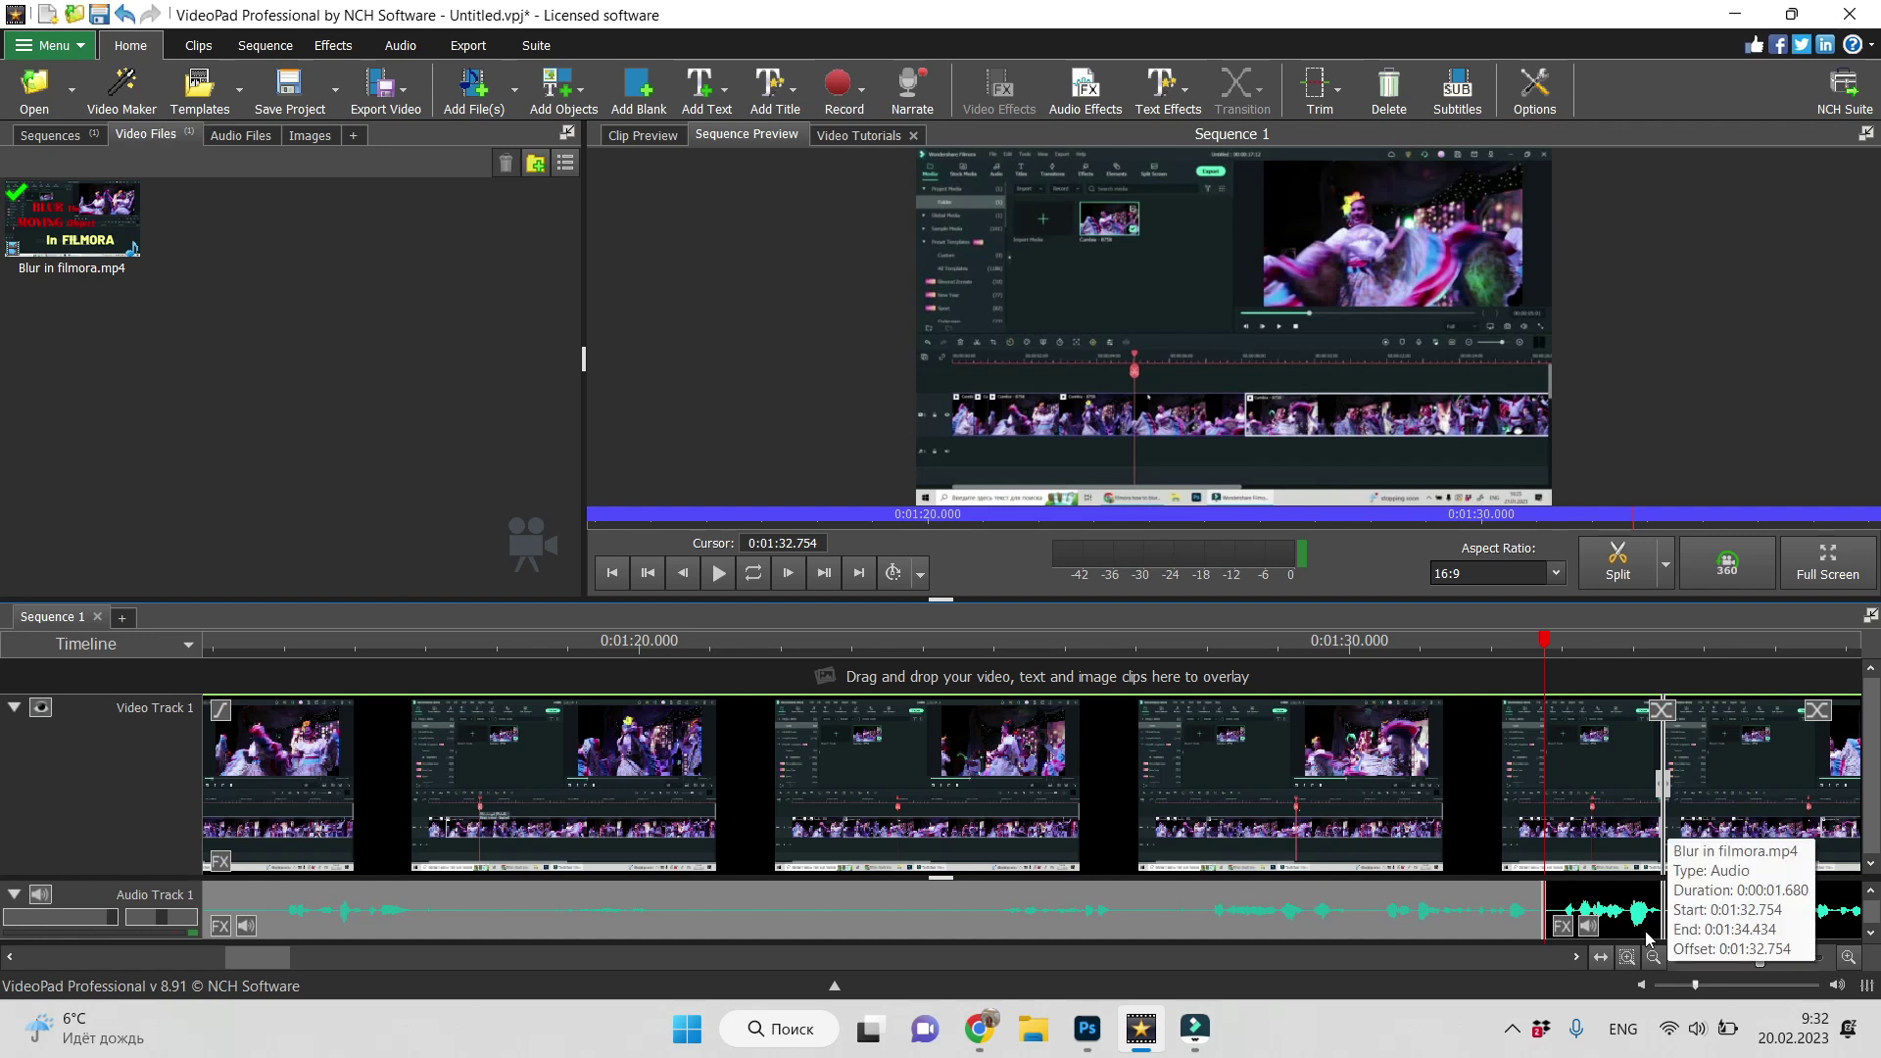
mouse_move(837, 88)
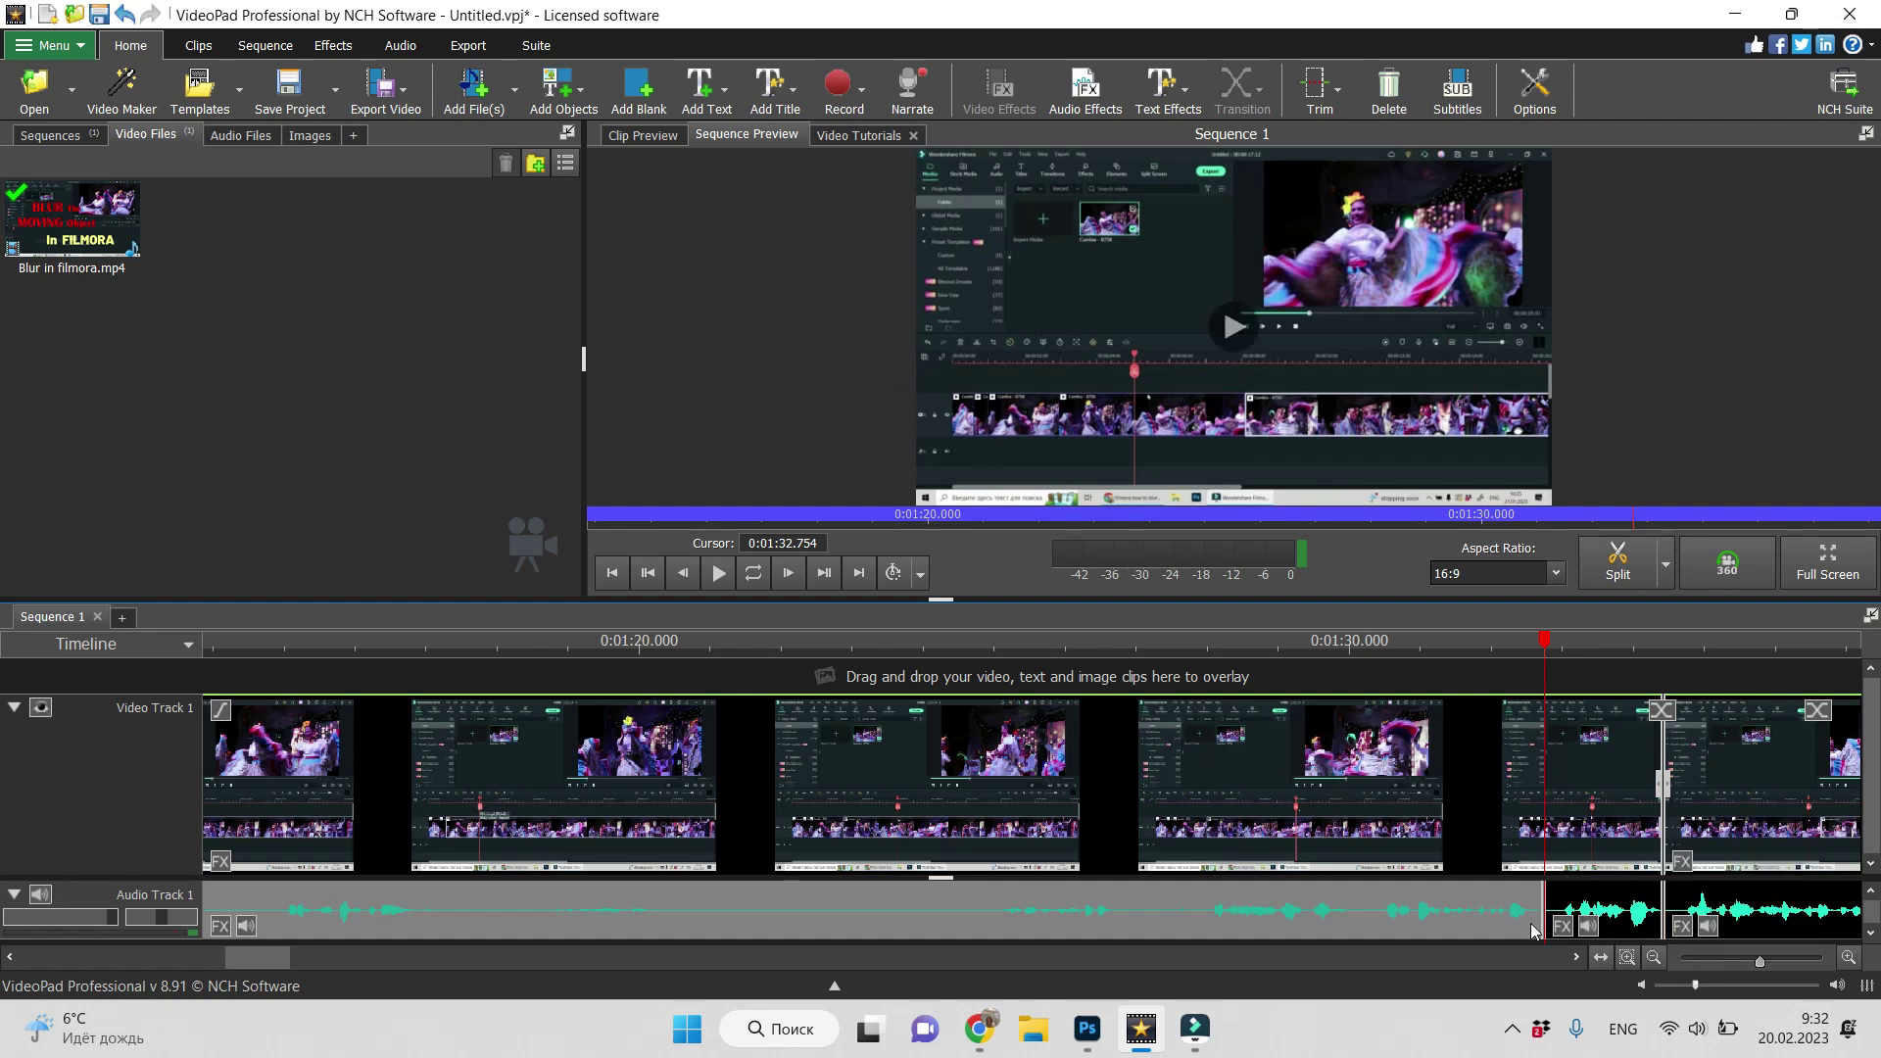
Step: In Record Audio, capture from the USB condenser microphone and record a short voice take
left_click(832, 93)
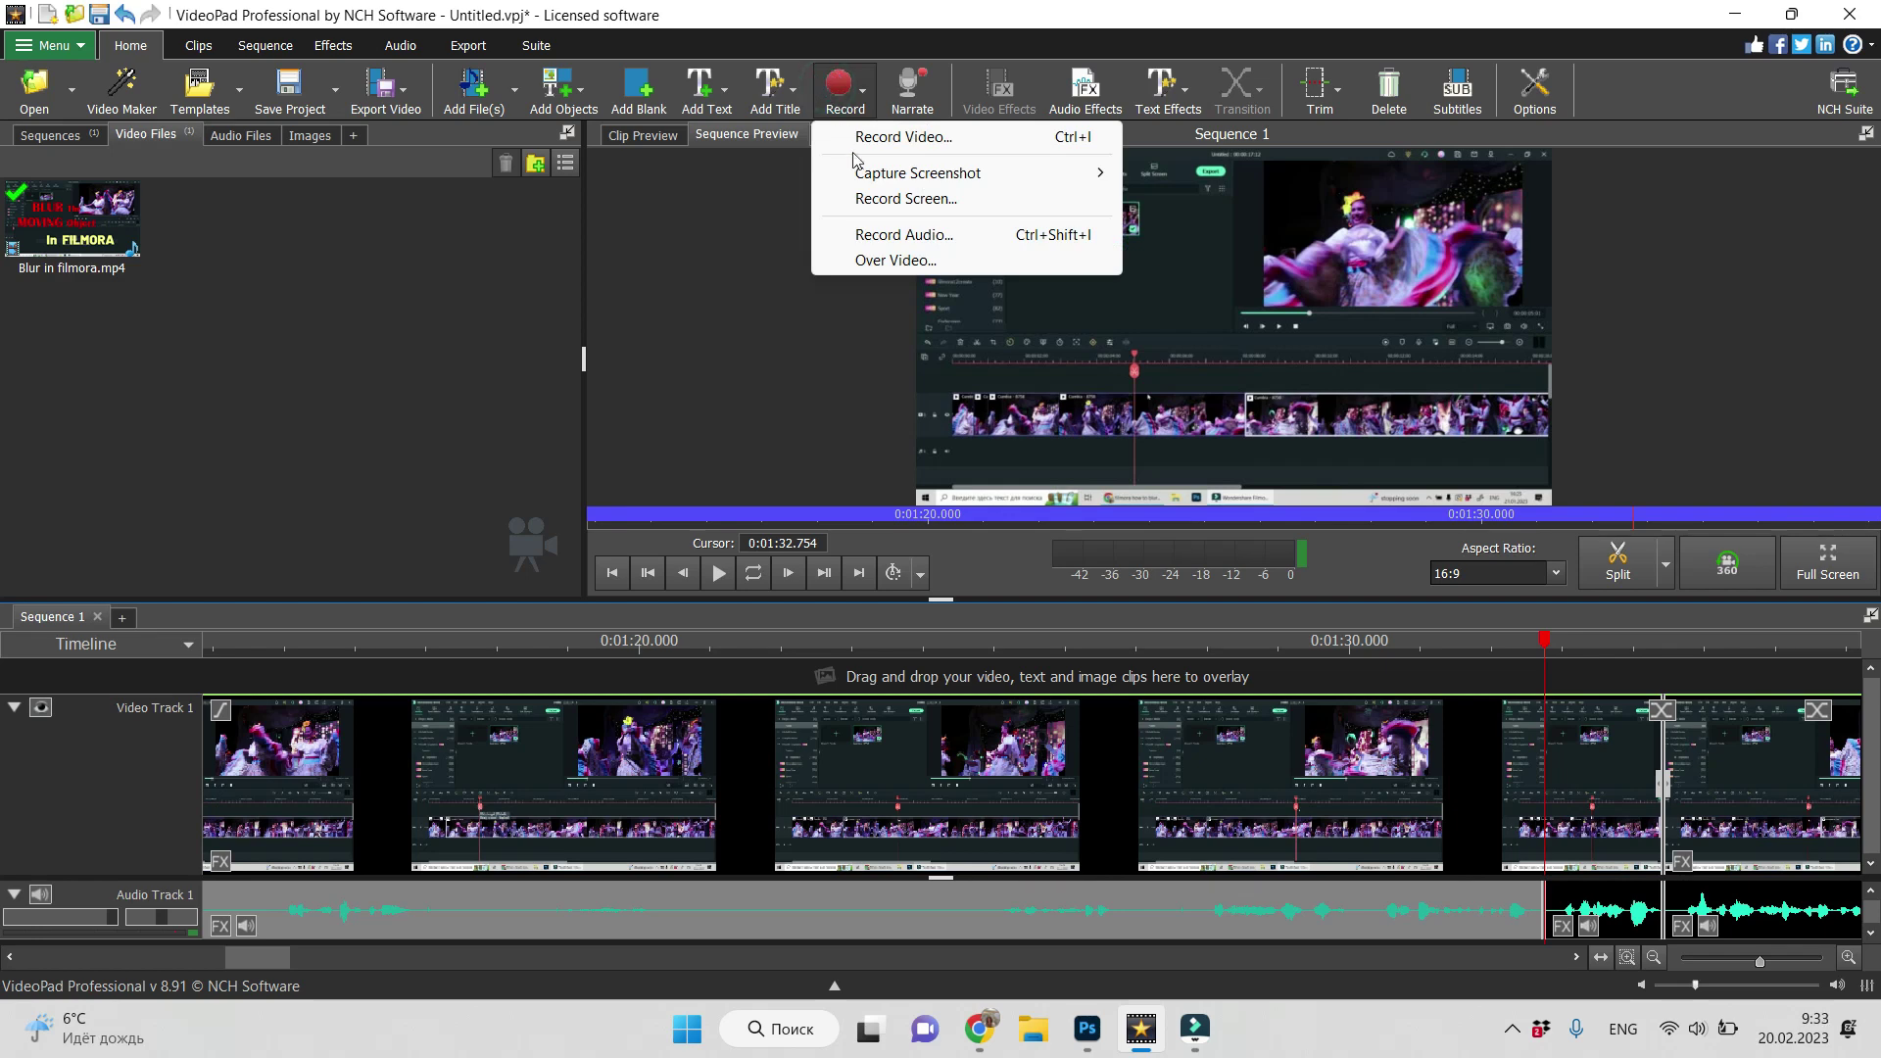
left_click(900, 238)
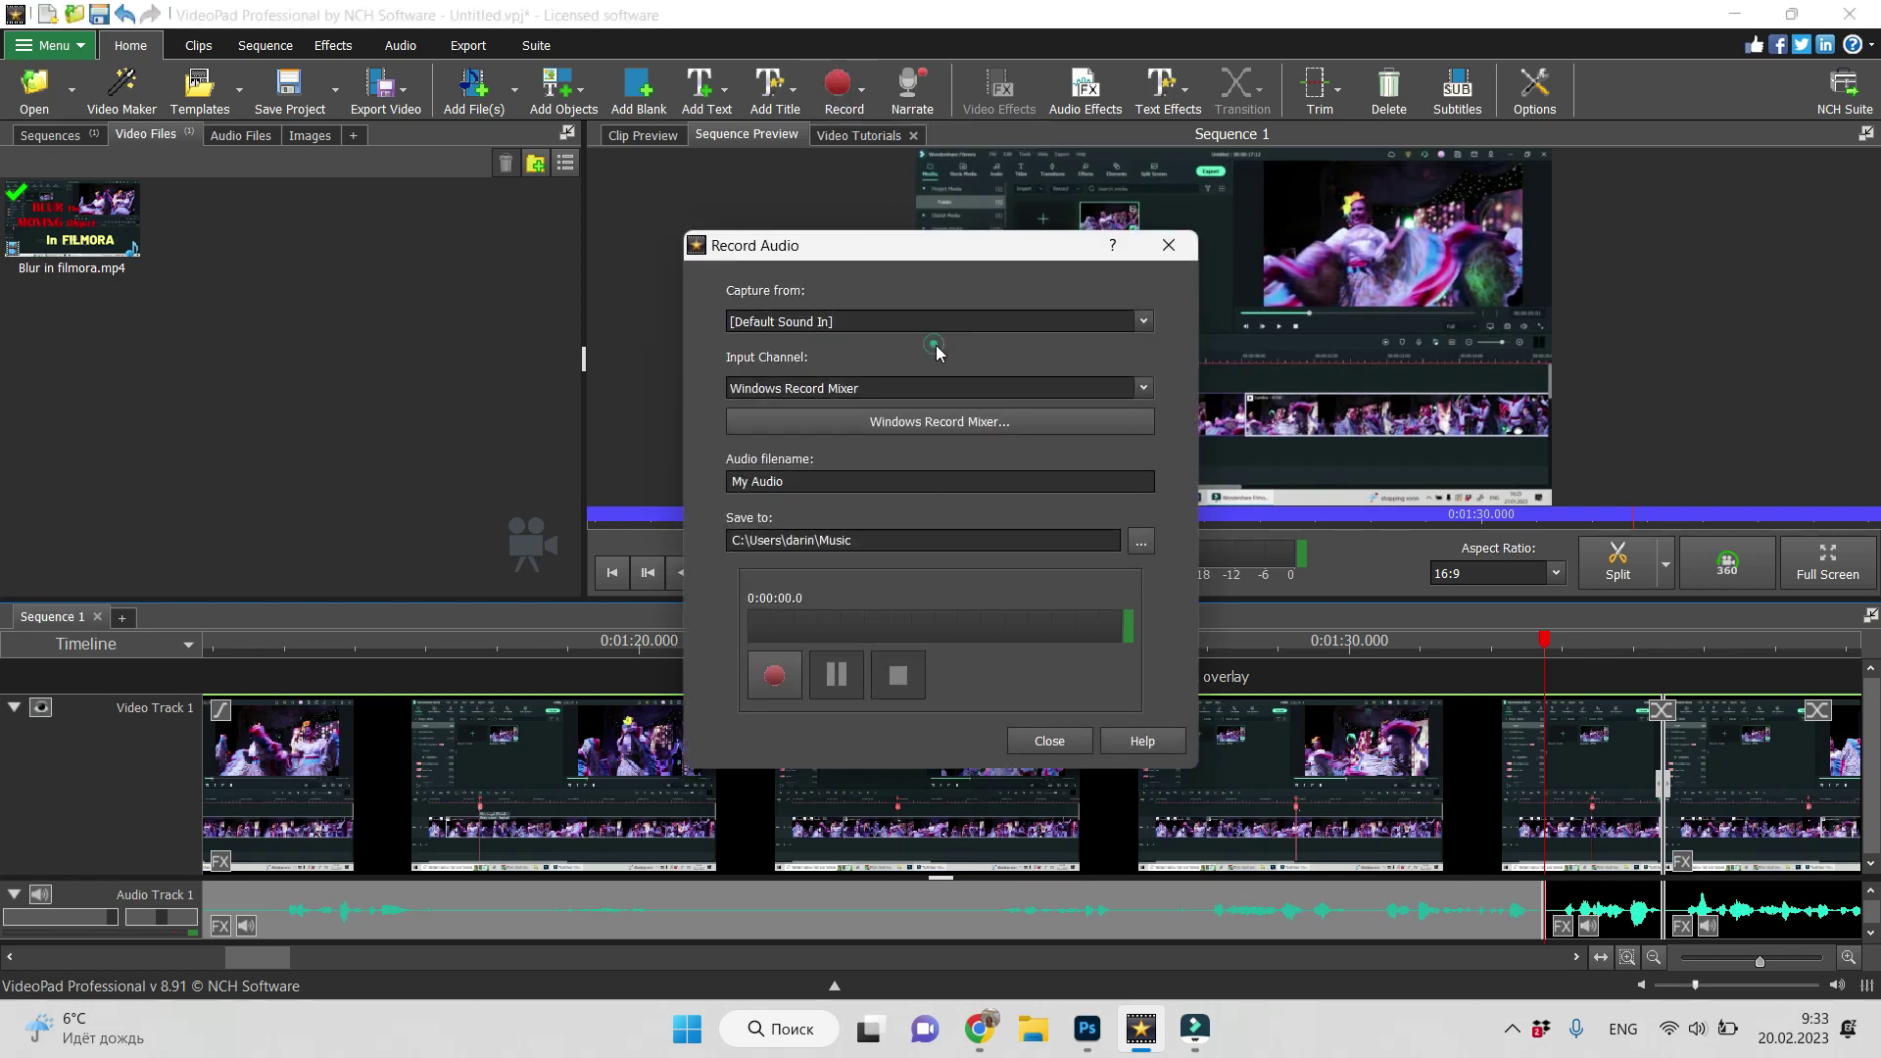
left_click(1144, 322)
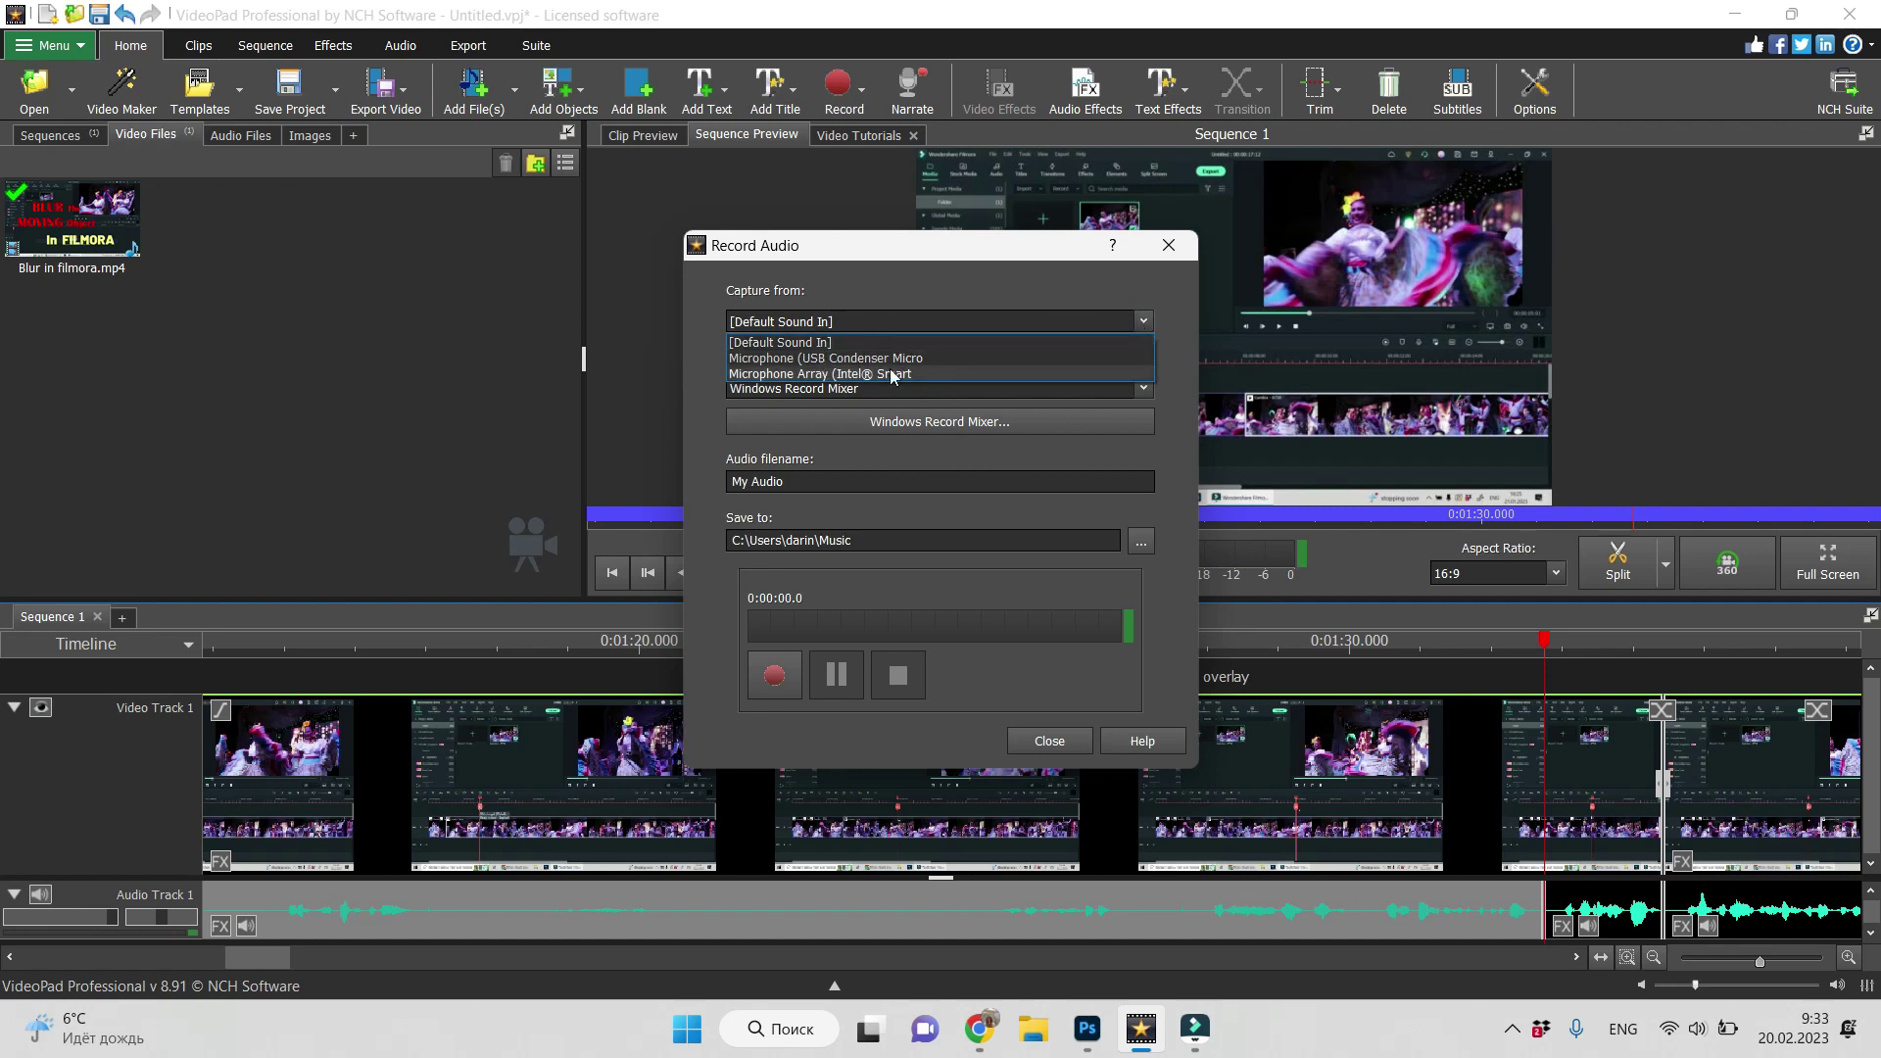
left_click(782, 359)
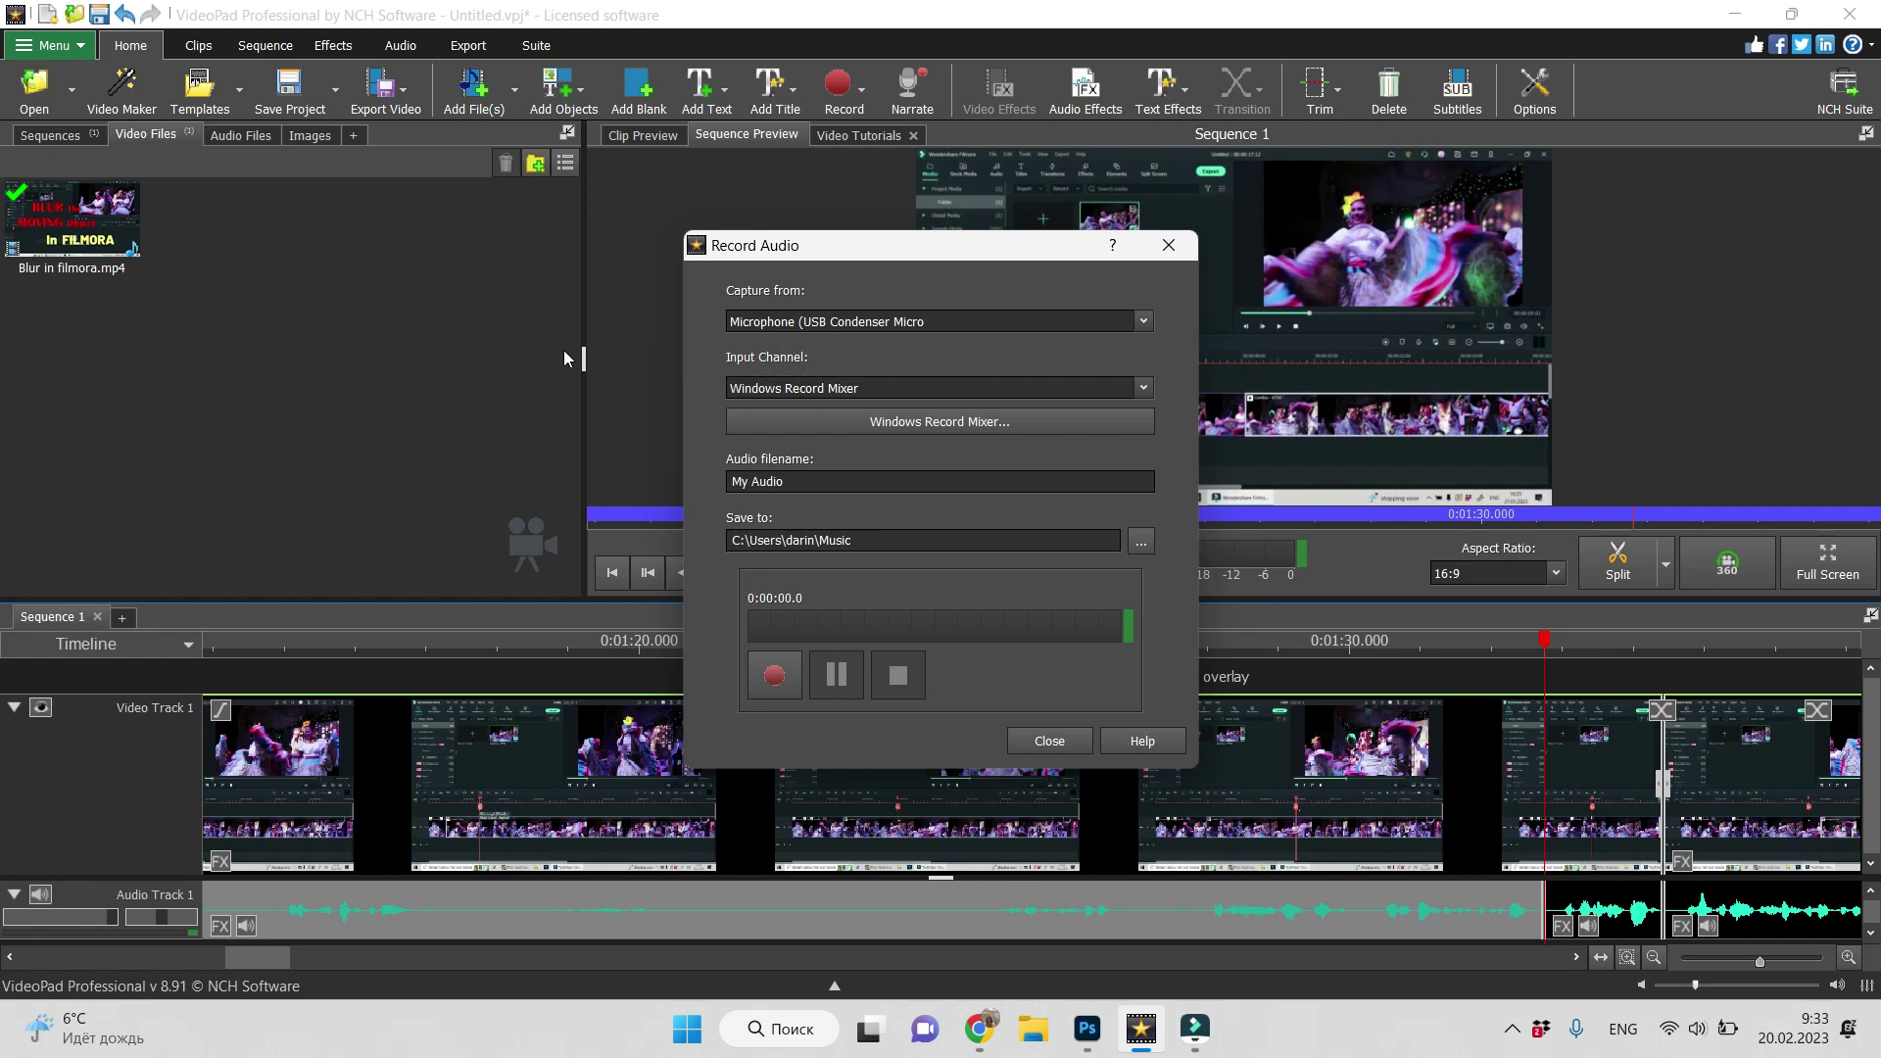
left_click(775, 676)
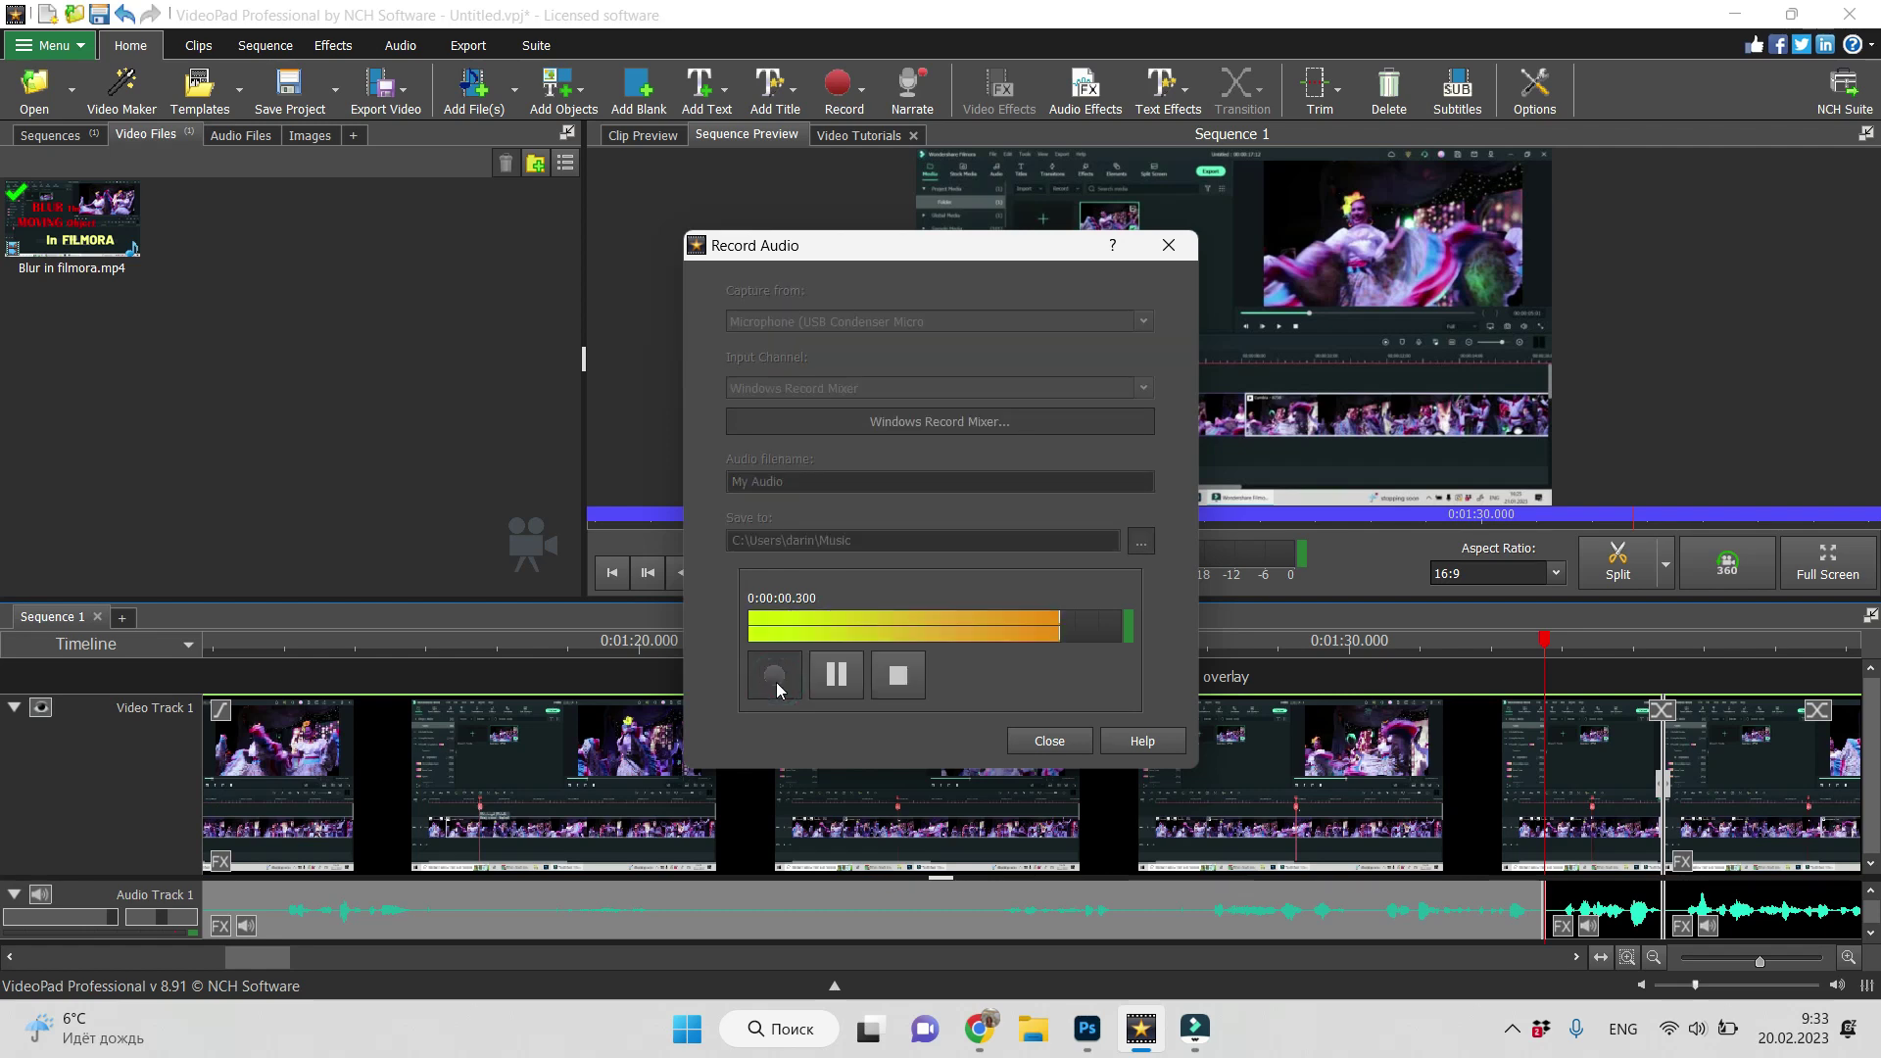
left_click(896, 675)
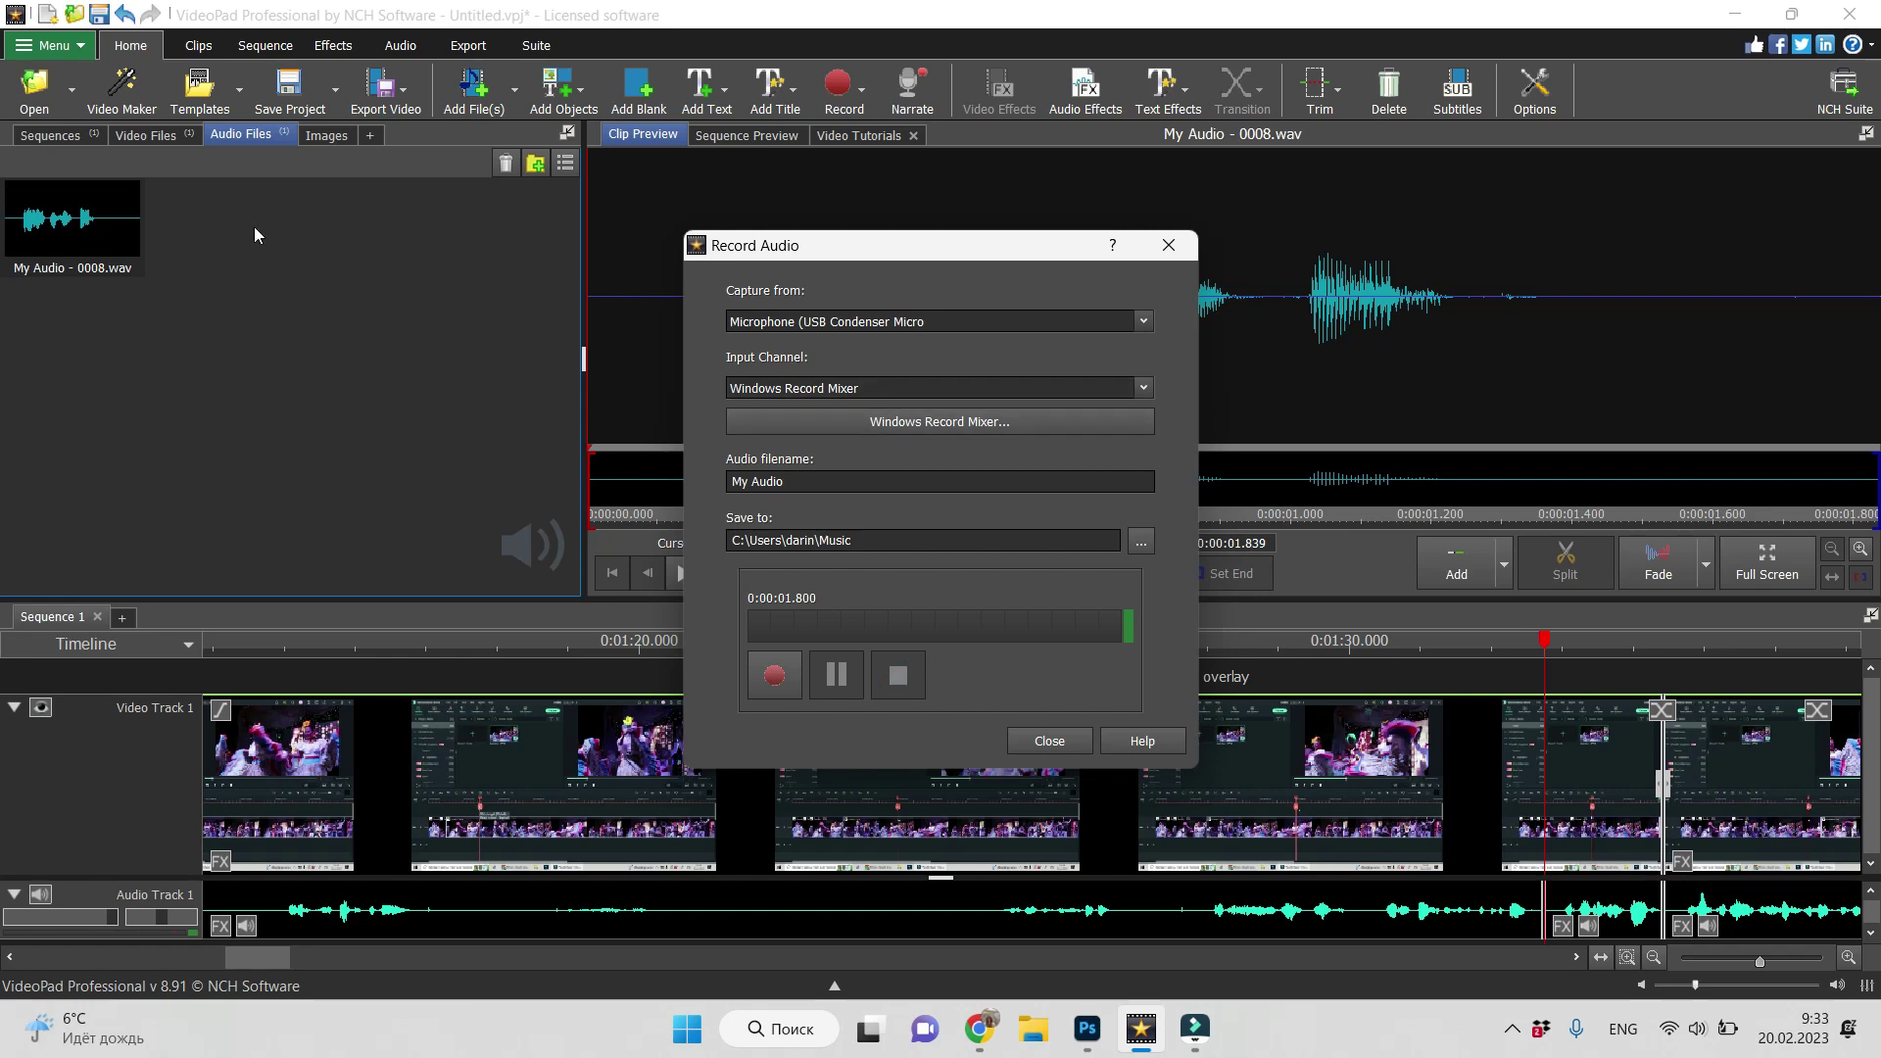
Step: Close the Record Audio window and preview My Audio - 0008.wav in the Clip Preview
left_click(1168, 246)
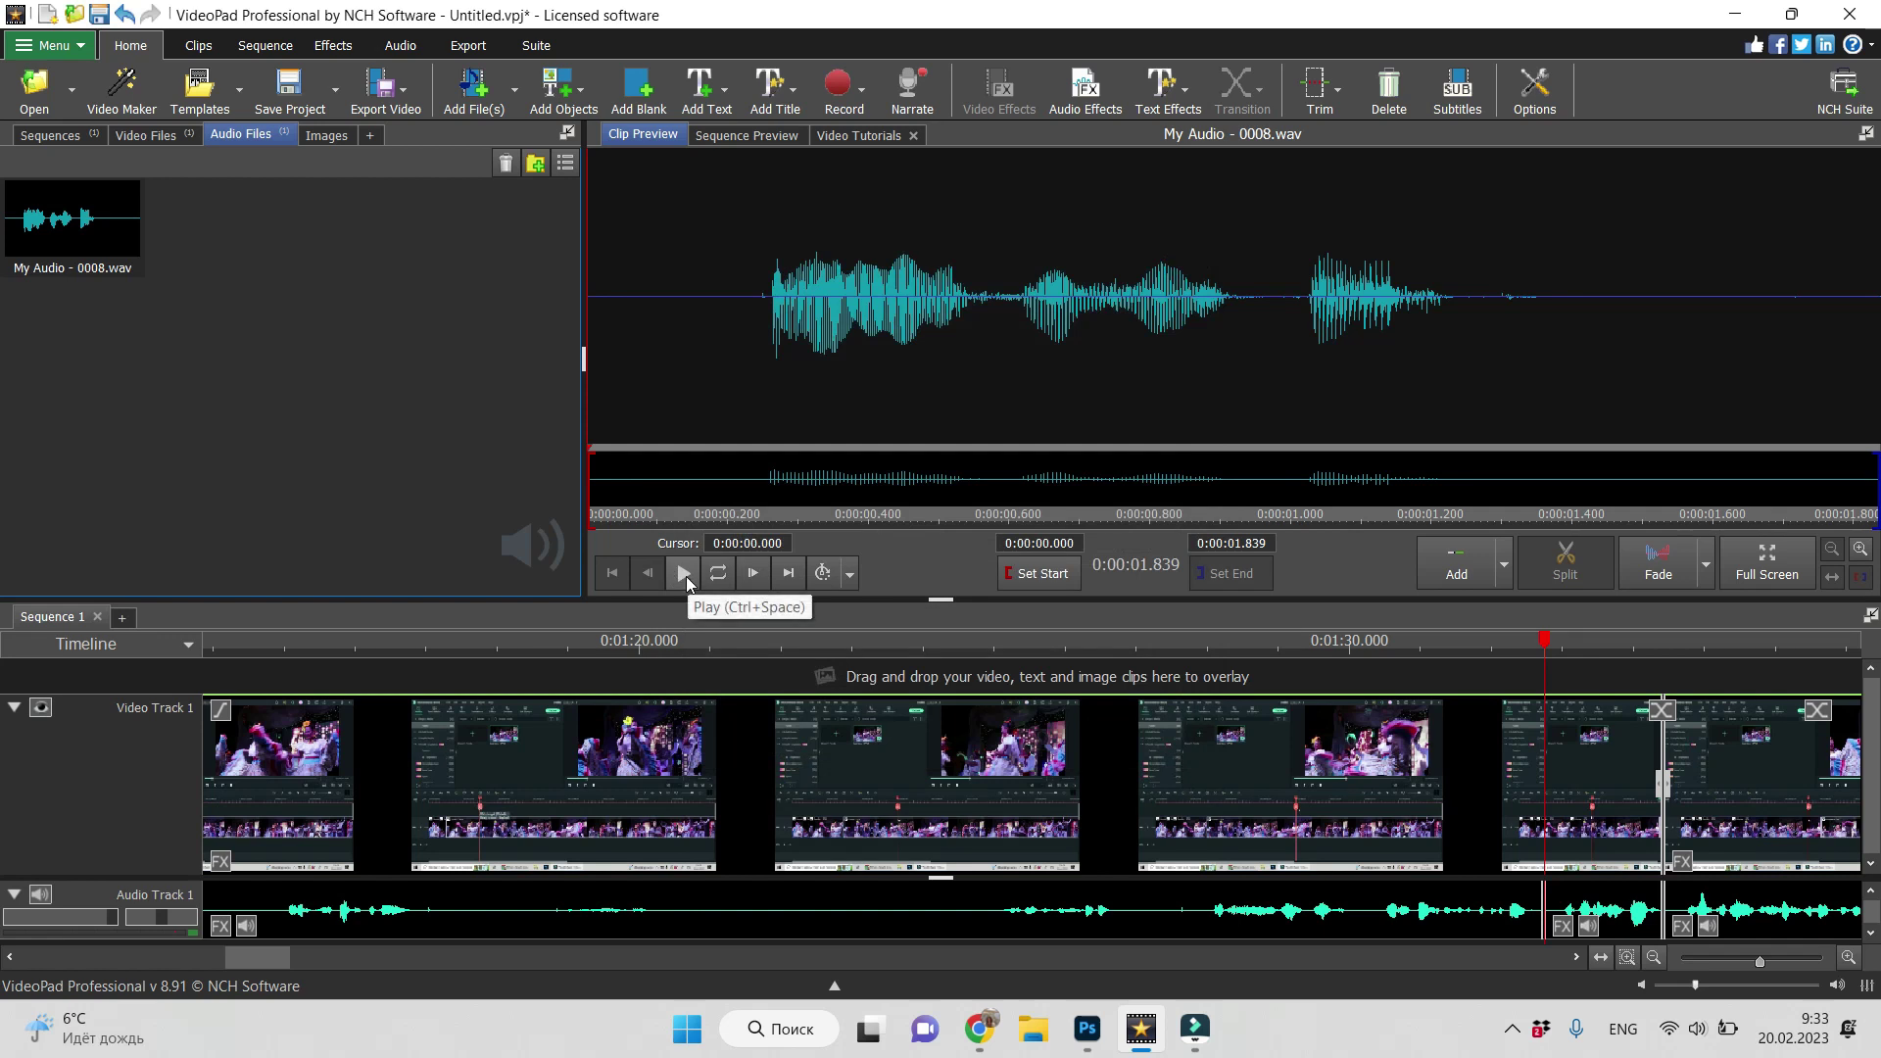
left_click(683, 573)
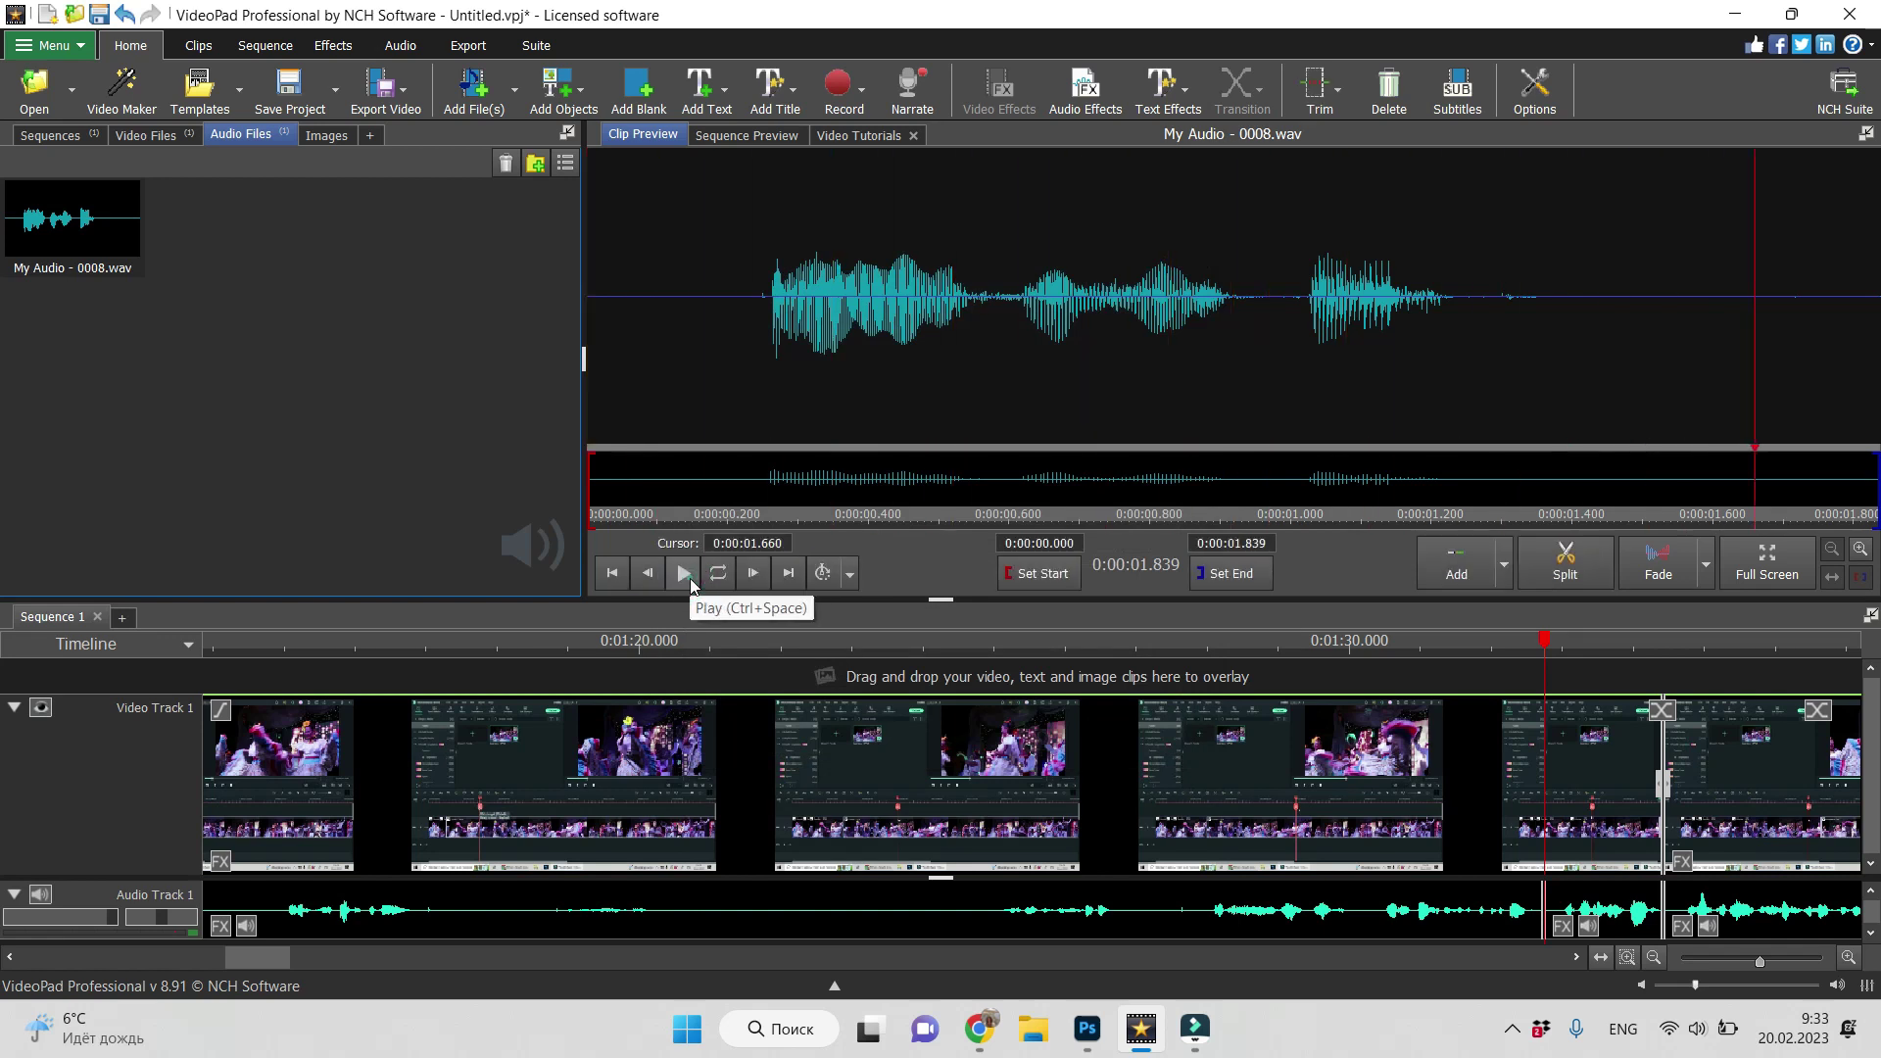
left_click(684, 573)
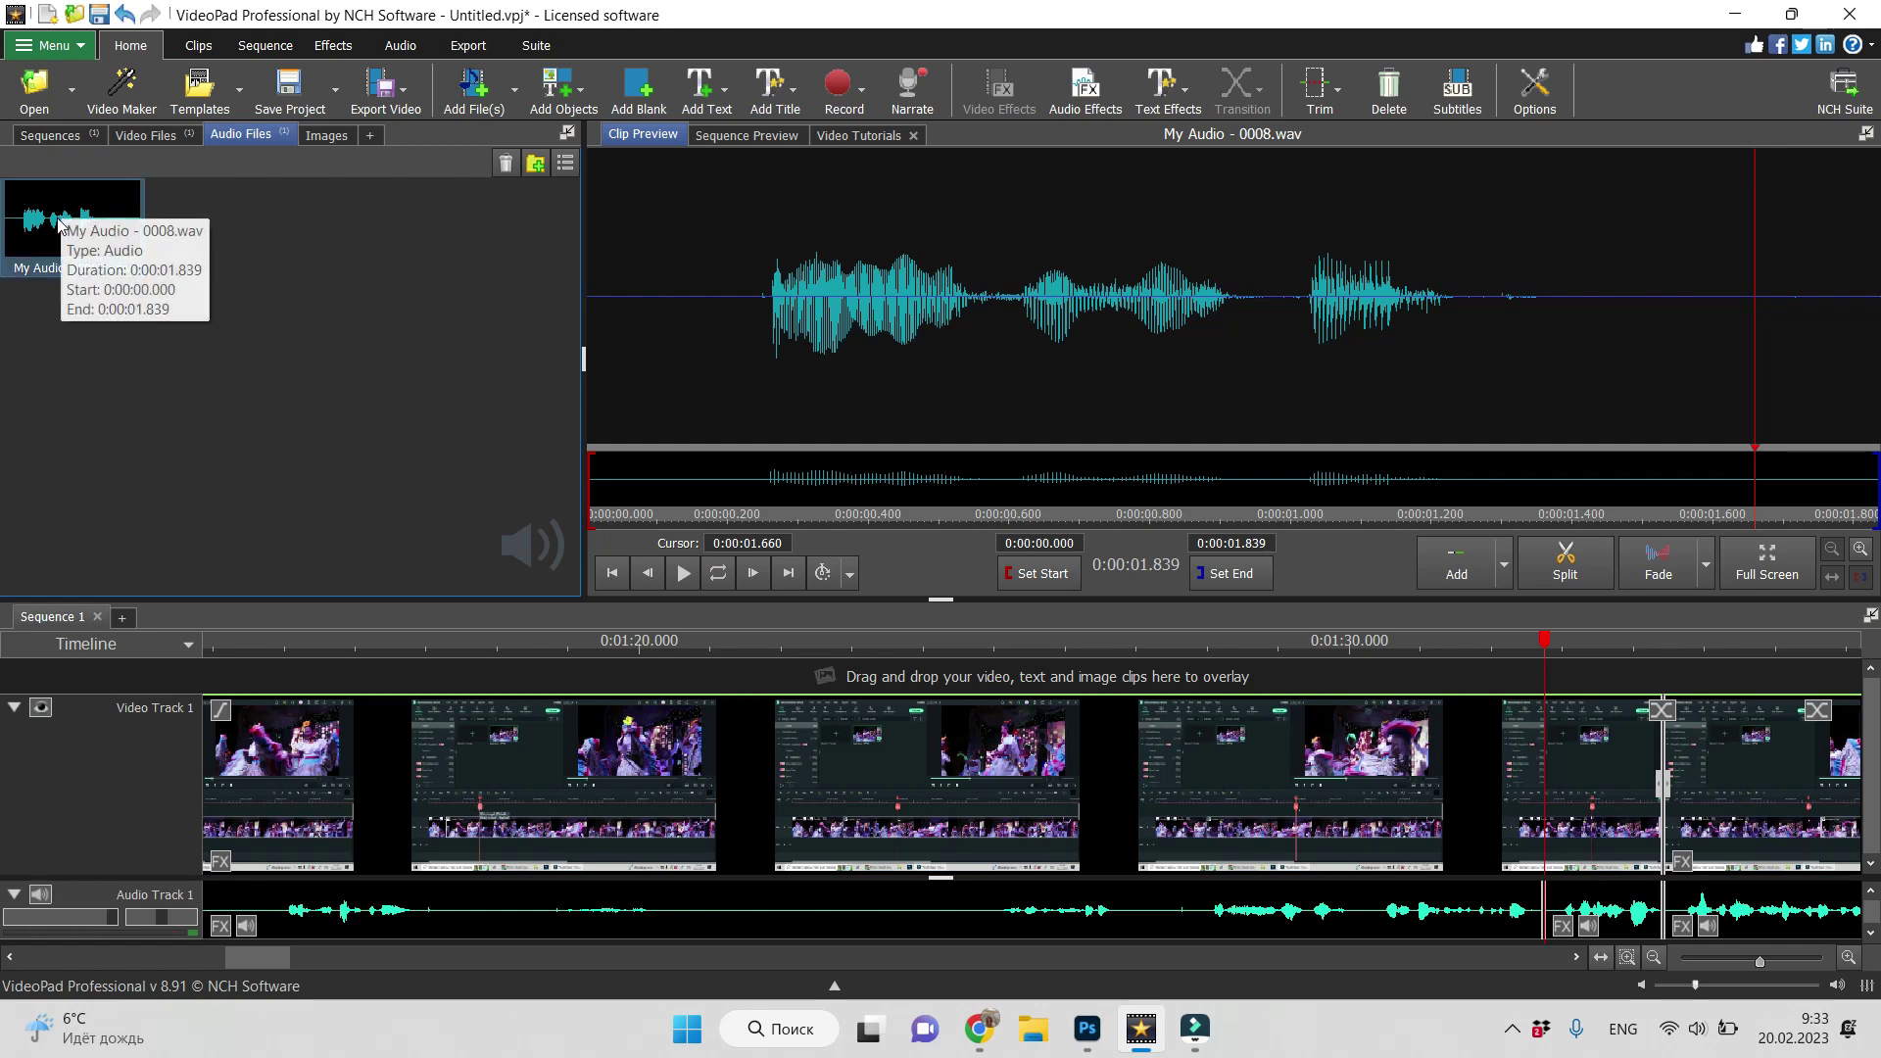
mouse_move(66, 236)
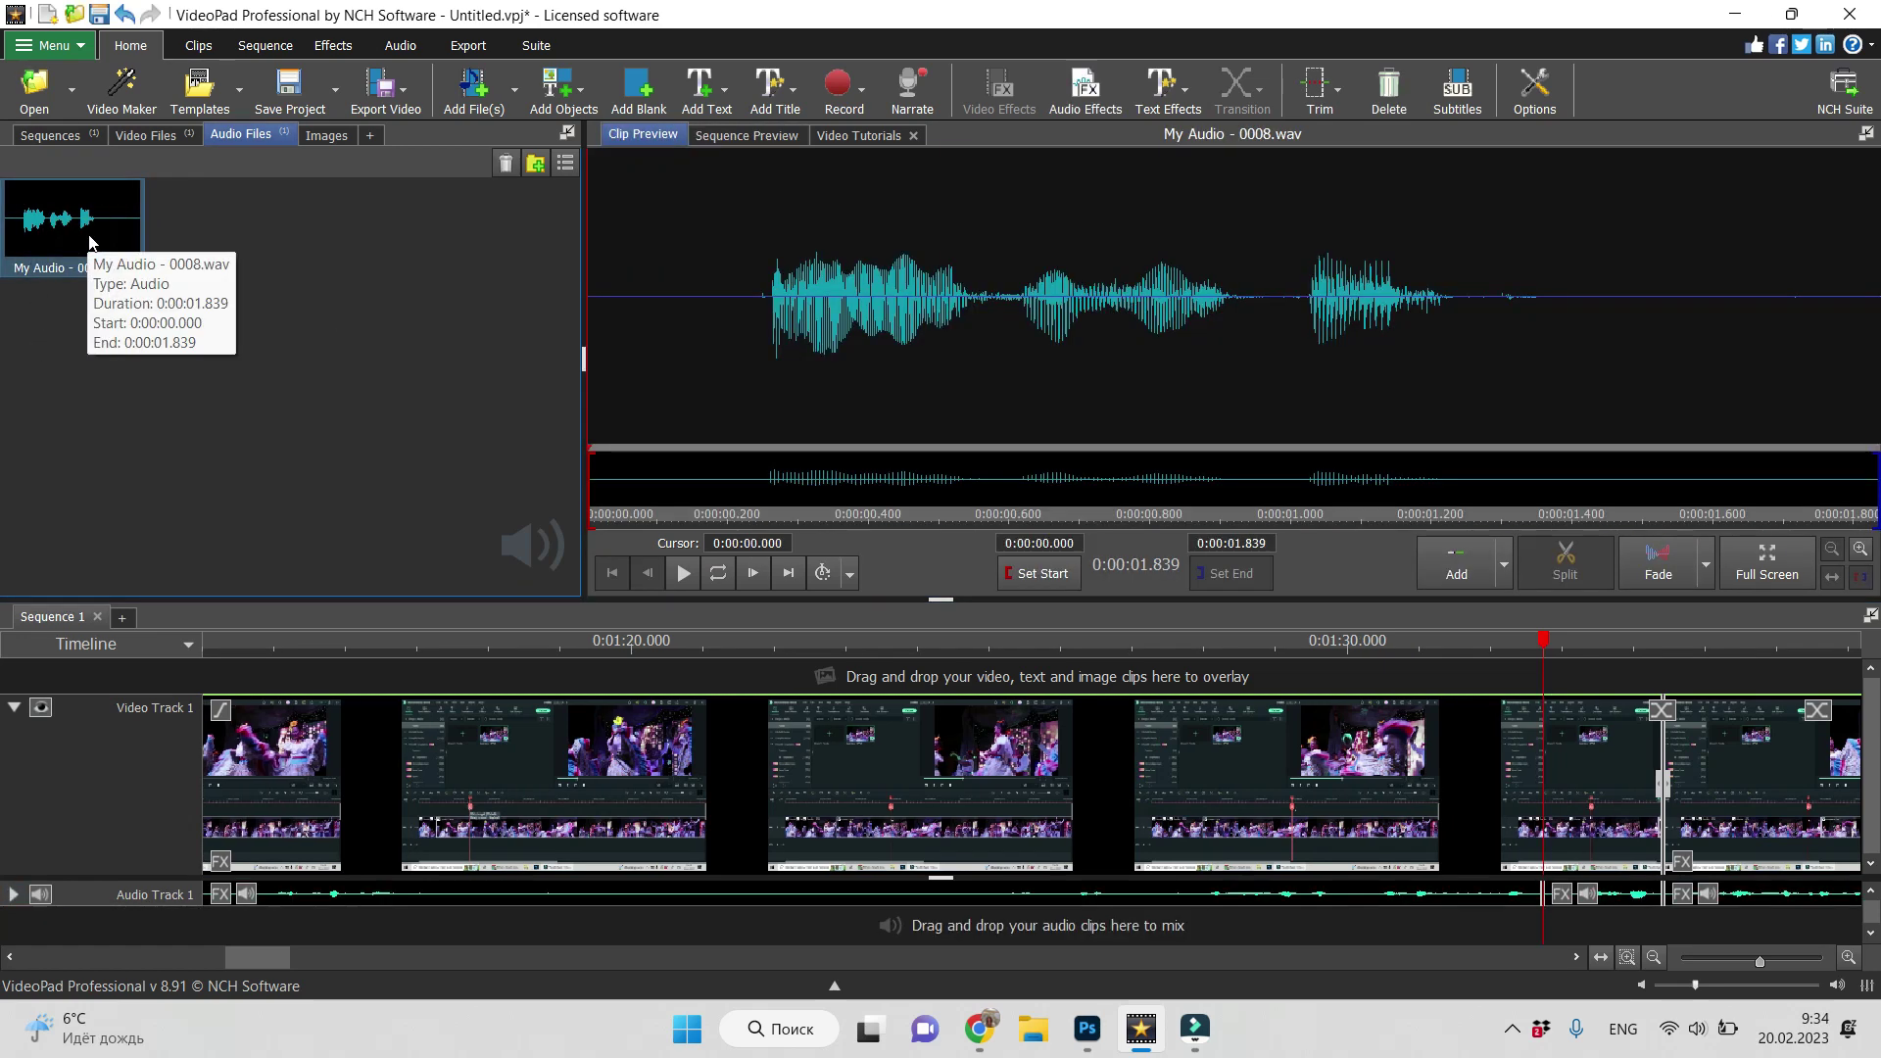
Step: Place My Audio - 0008.wav on a new Audio Track 2 at 1:32.754
mouse_move(59, 245)
left_mouse_down()
mouse_move(191, 335)
mouse_move(1571, 942)
mouse_move(1616, 943)
left_mouse_up()
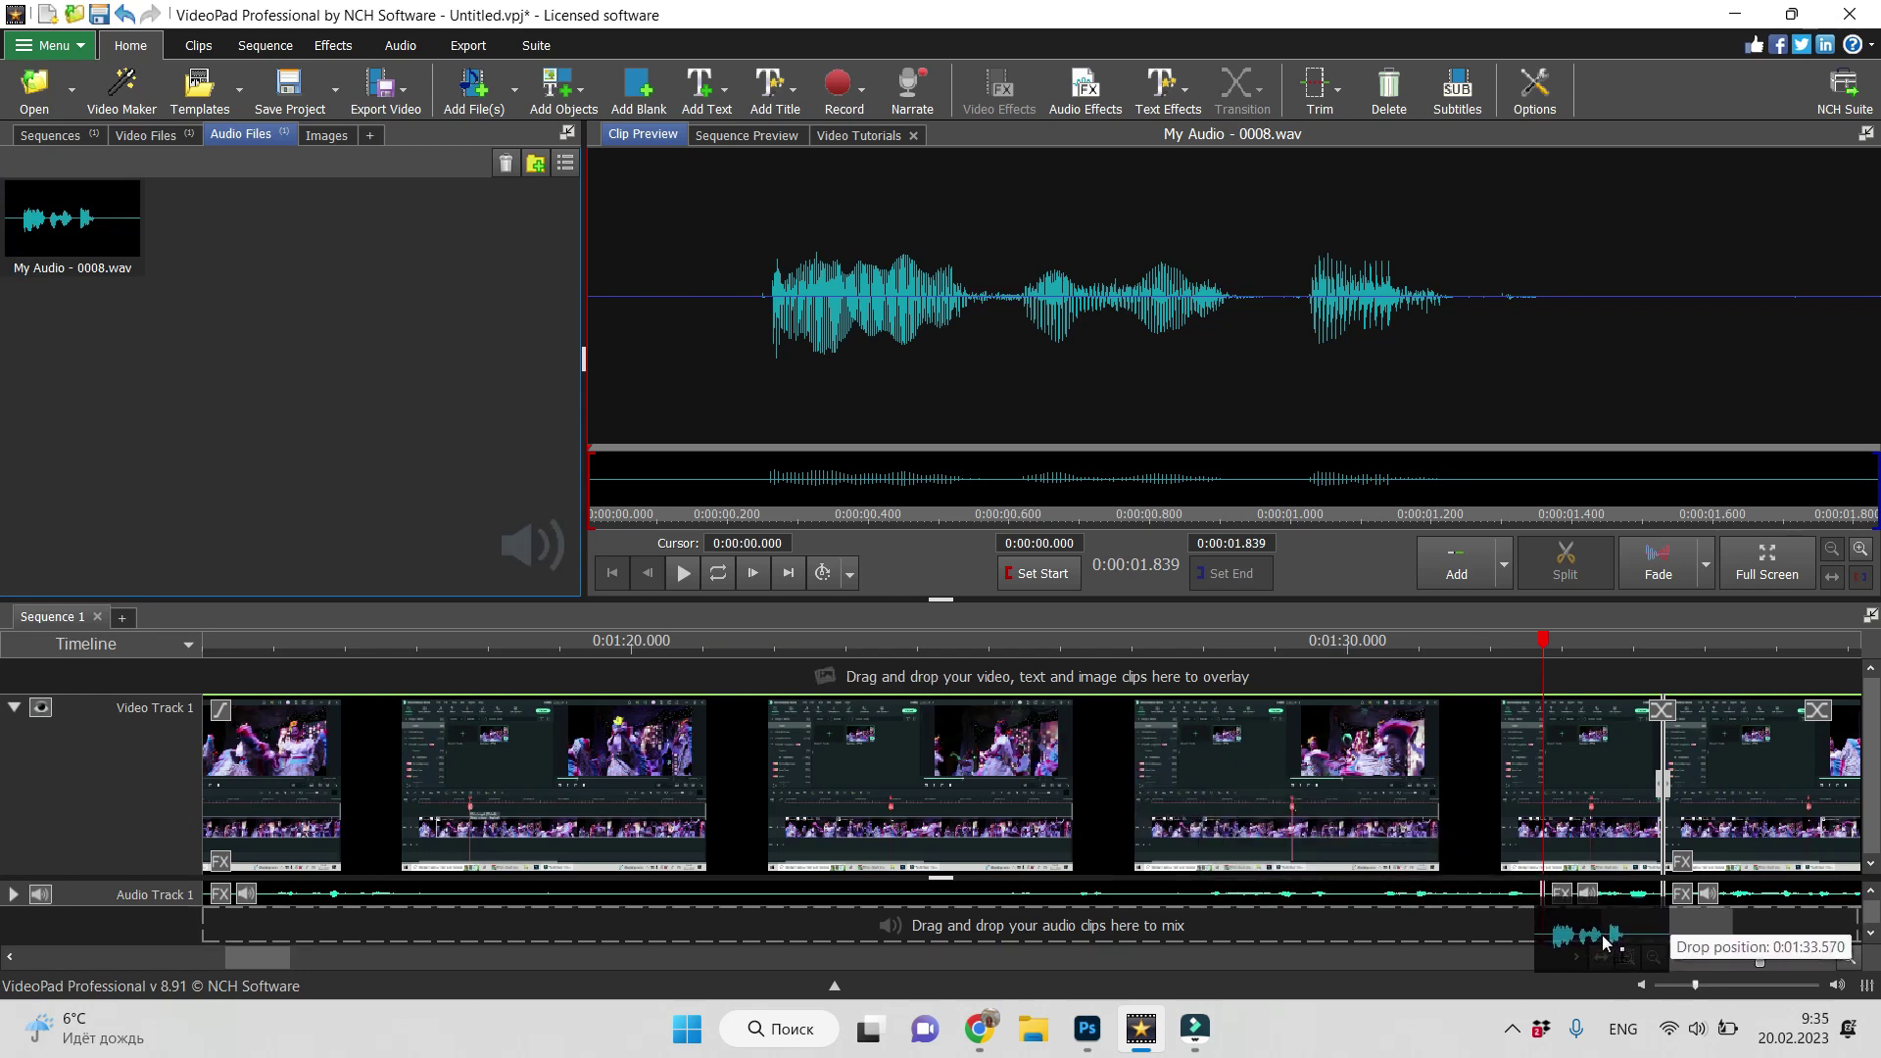
left_click_drag(1618, 943, 1689, 928)
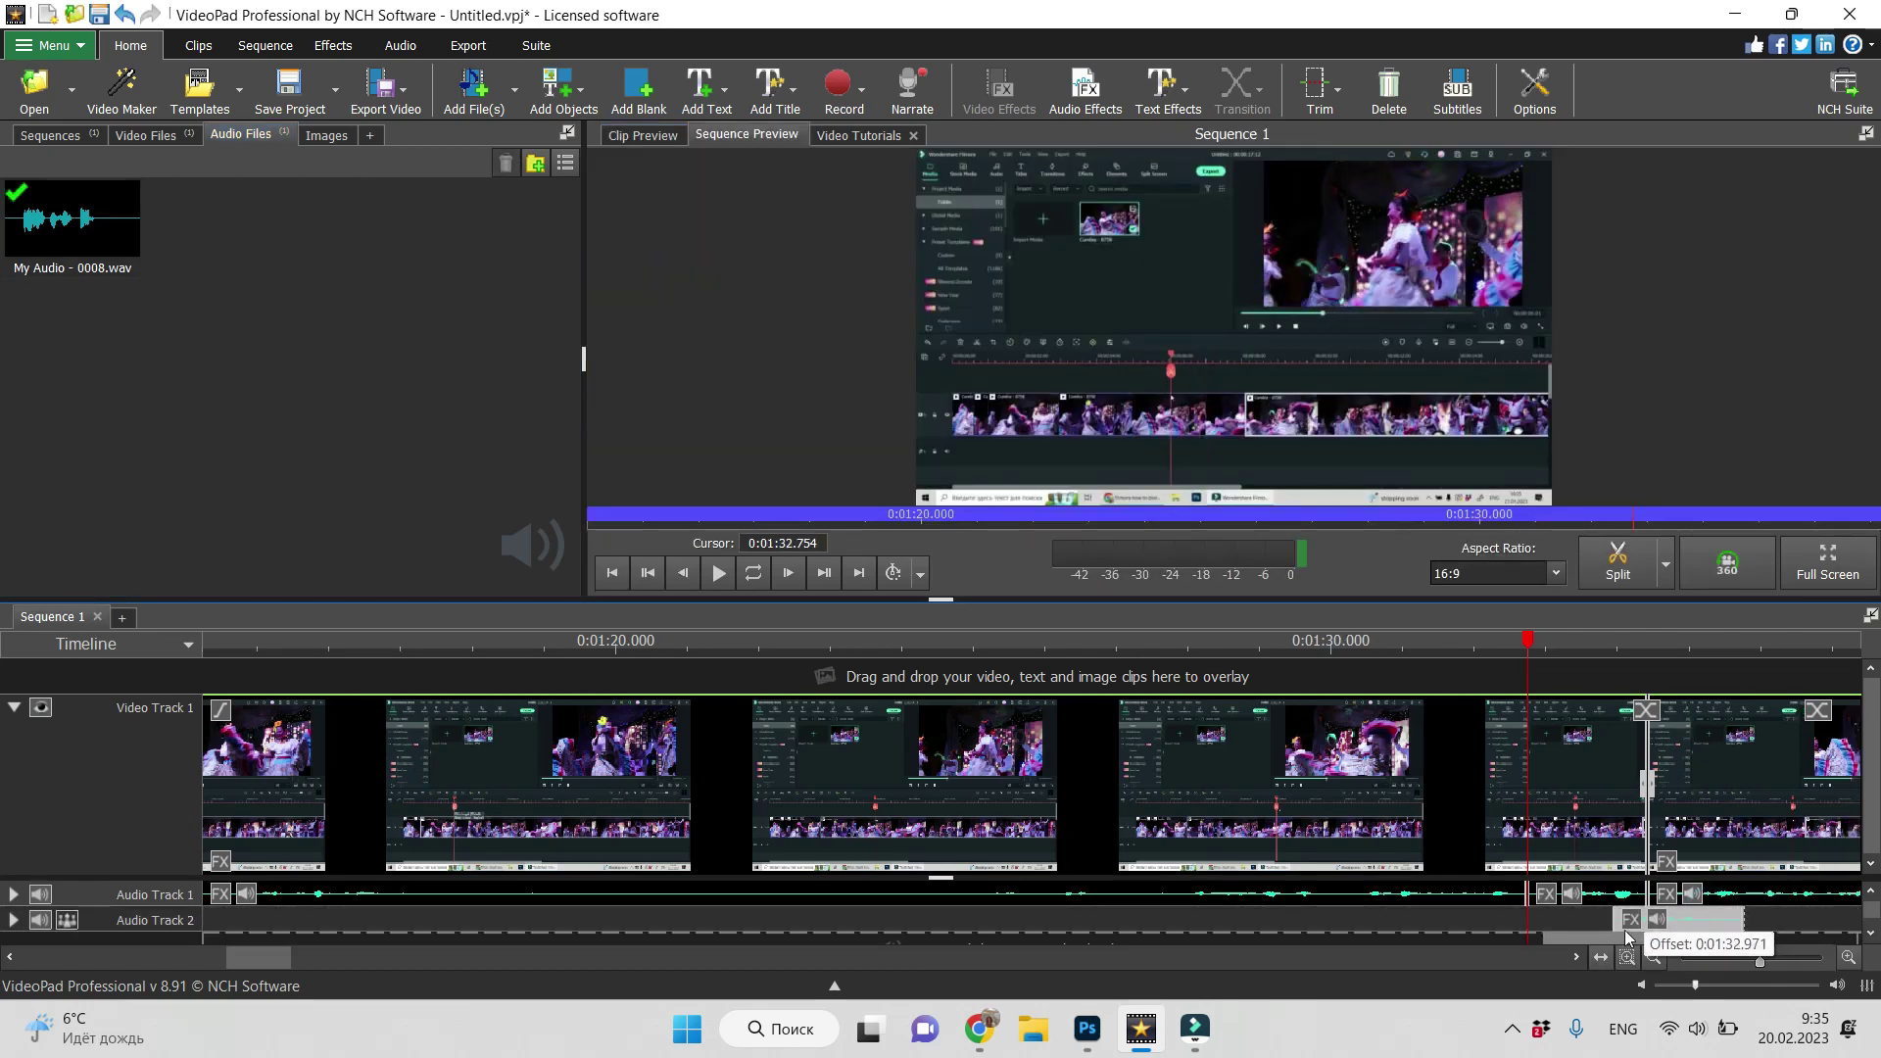
left_click_drag(1689, 928, 1617, 925)
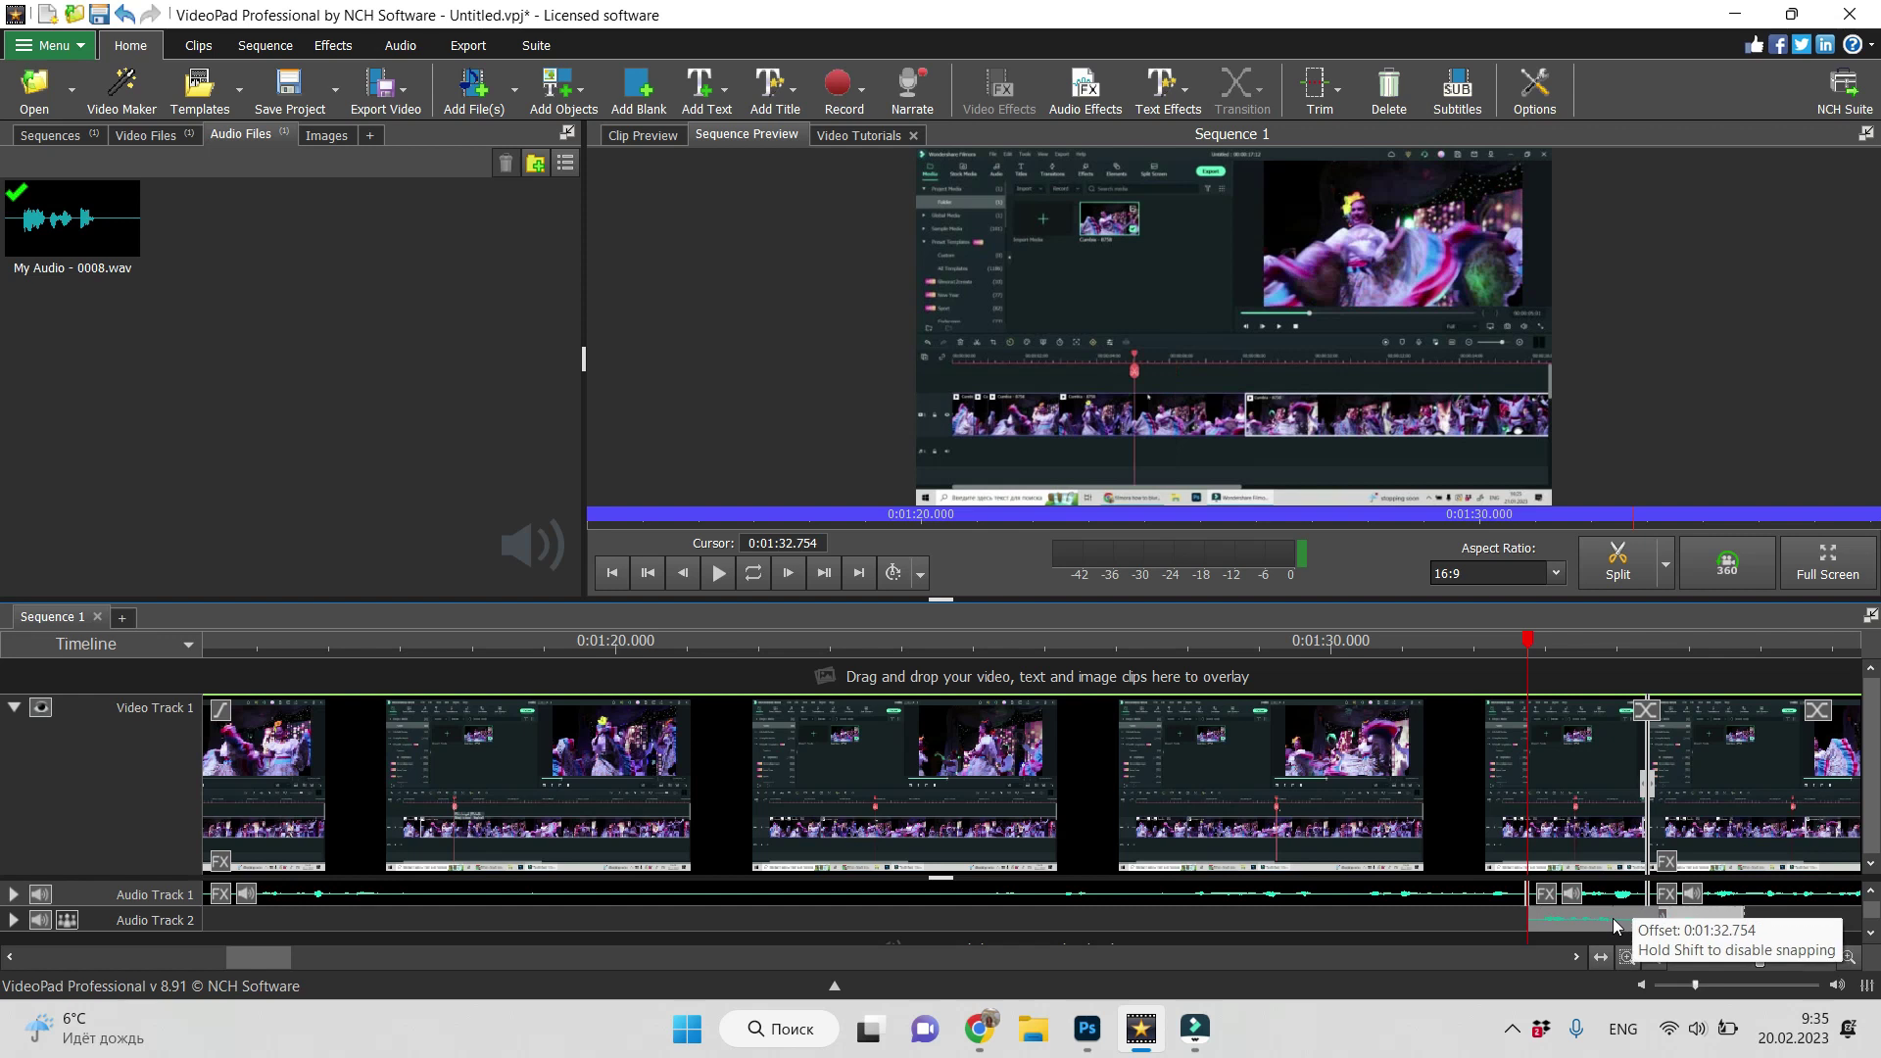
left_click_drag(1616, 926, 1616, 926)
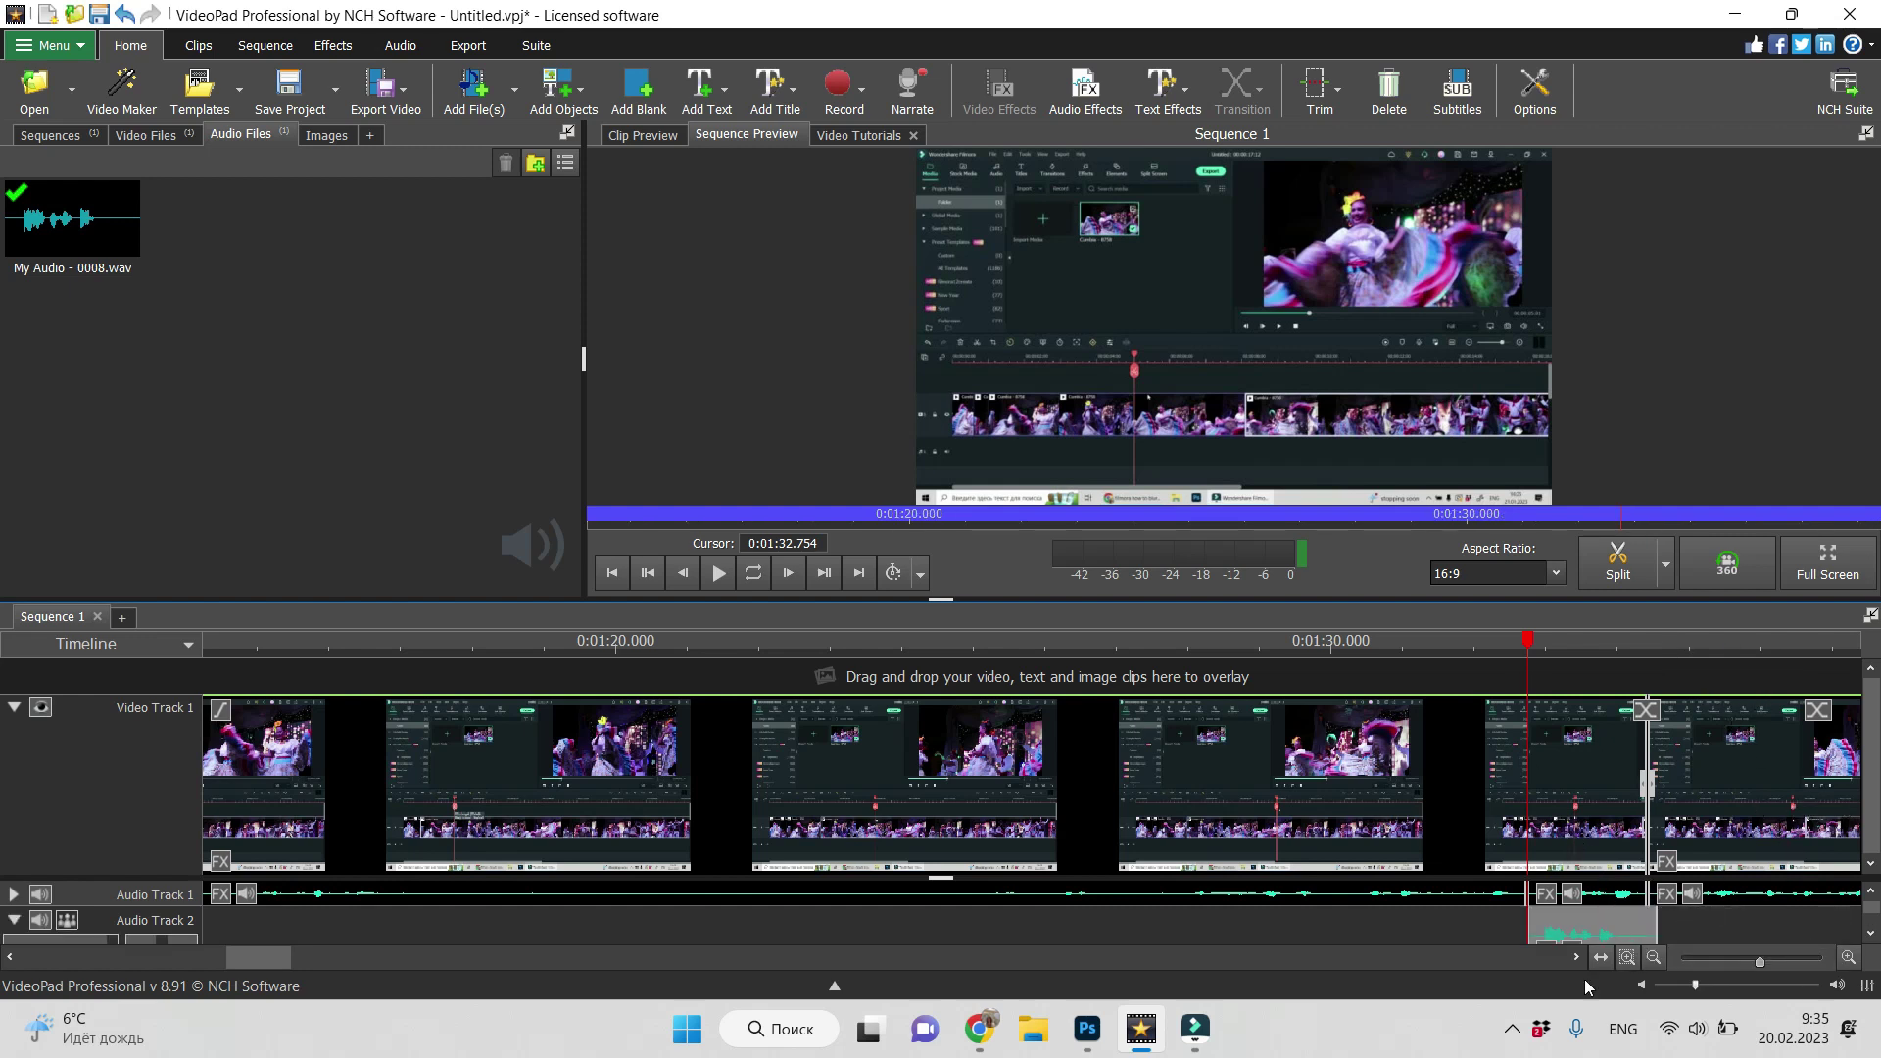
Step: Play this section, stop it, and select the original audio above the voice clip
left_click(717, 573)
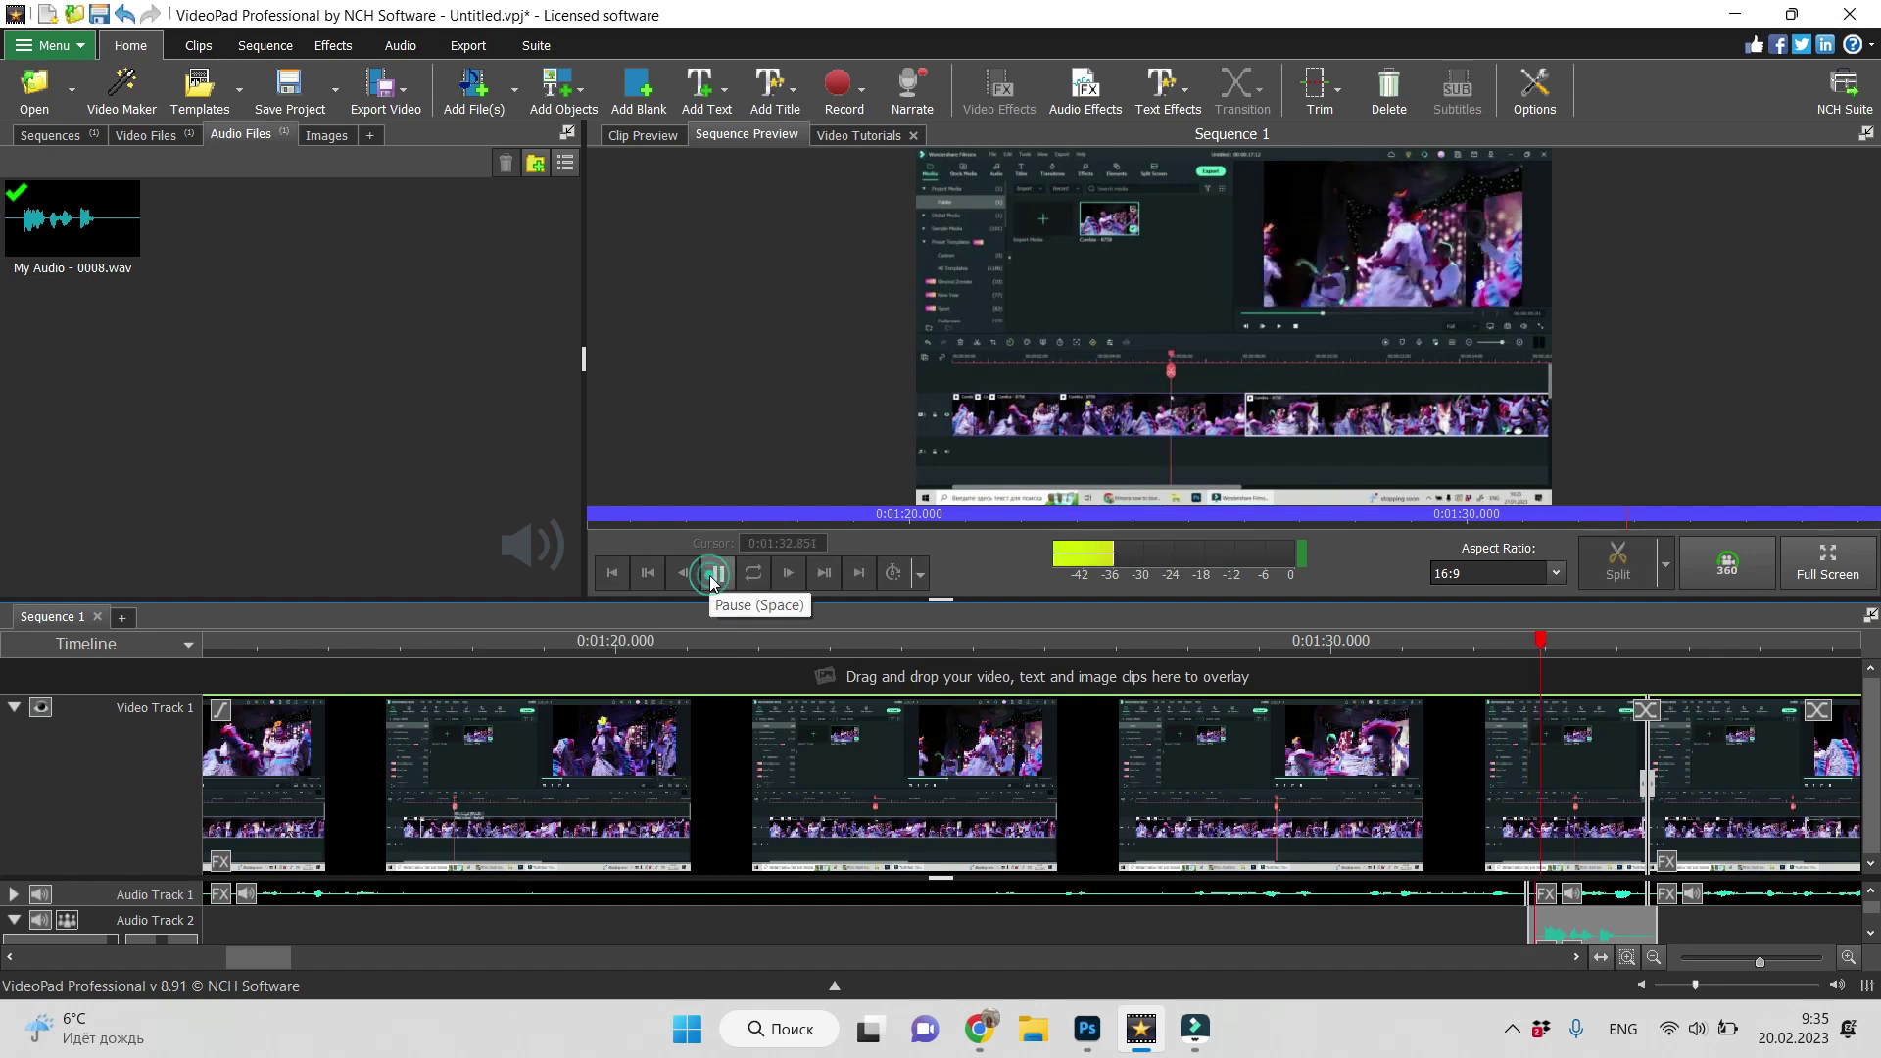
key("space")
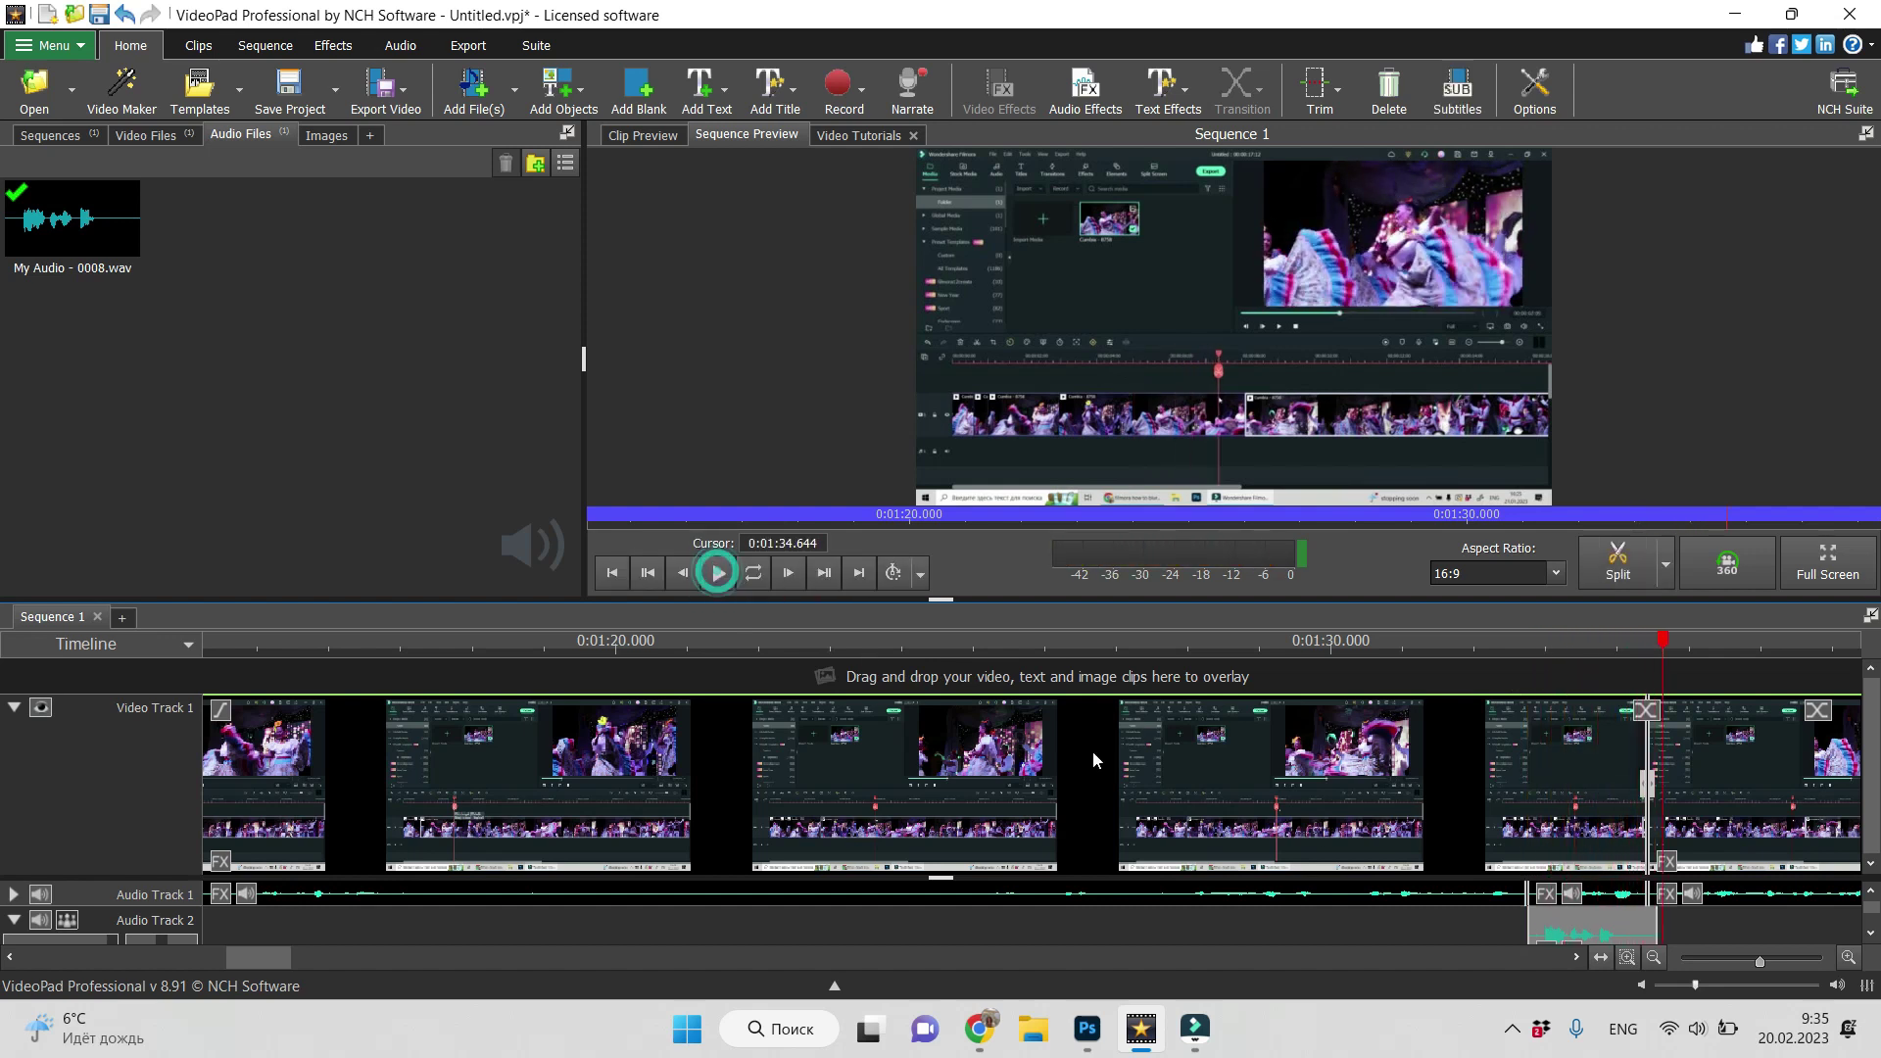
left_click(1597, 897)
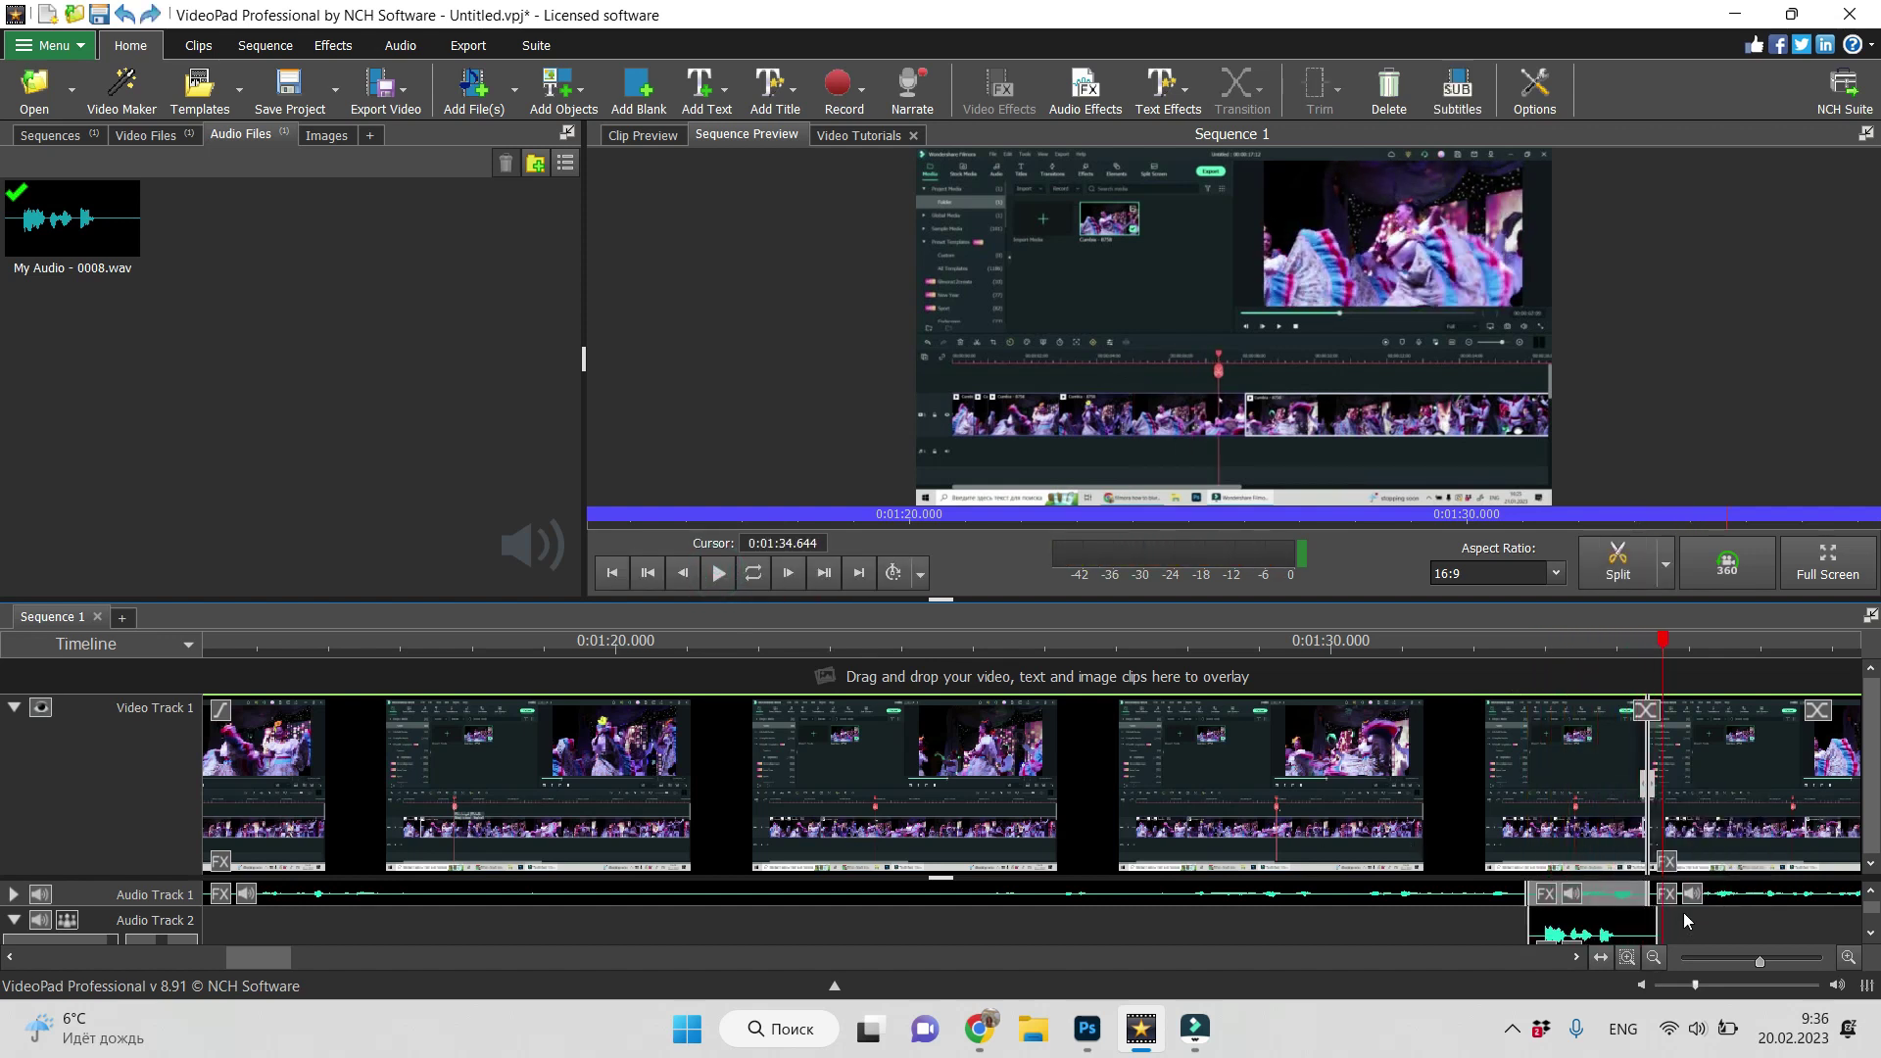
Step: Tick Mute in Clip Volume for the Audio Track 1 section above the voice clip
right_click(1613, 898)
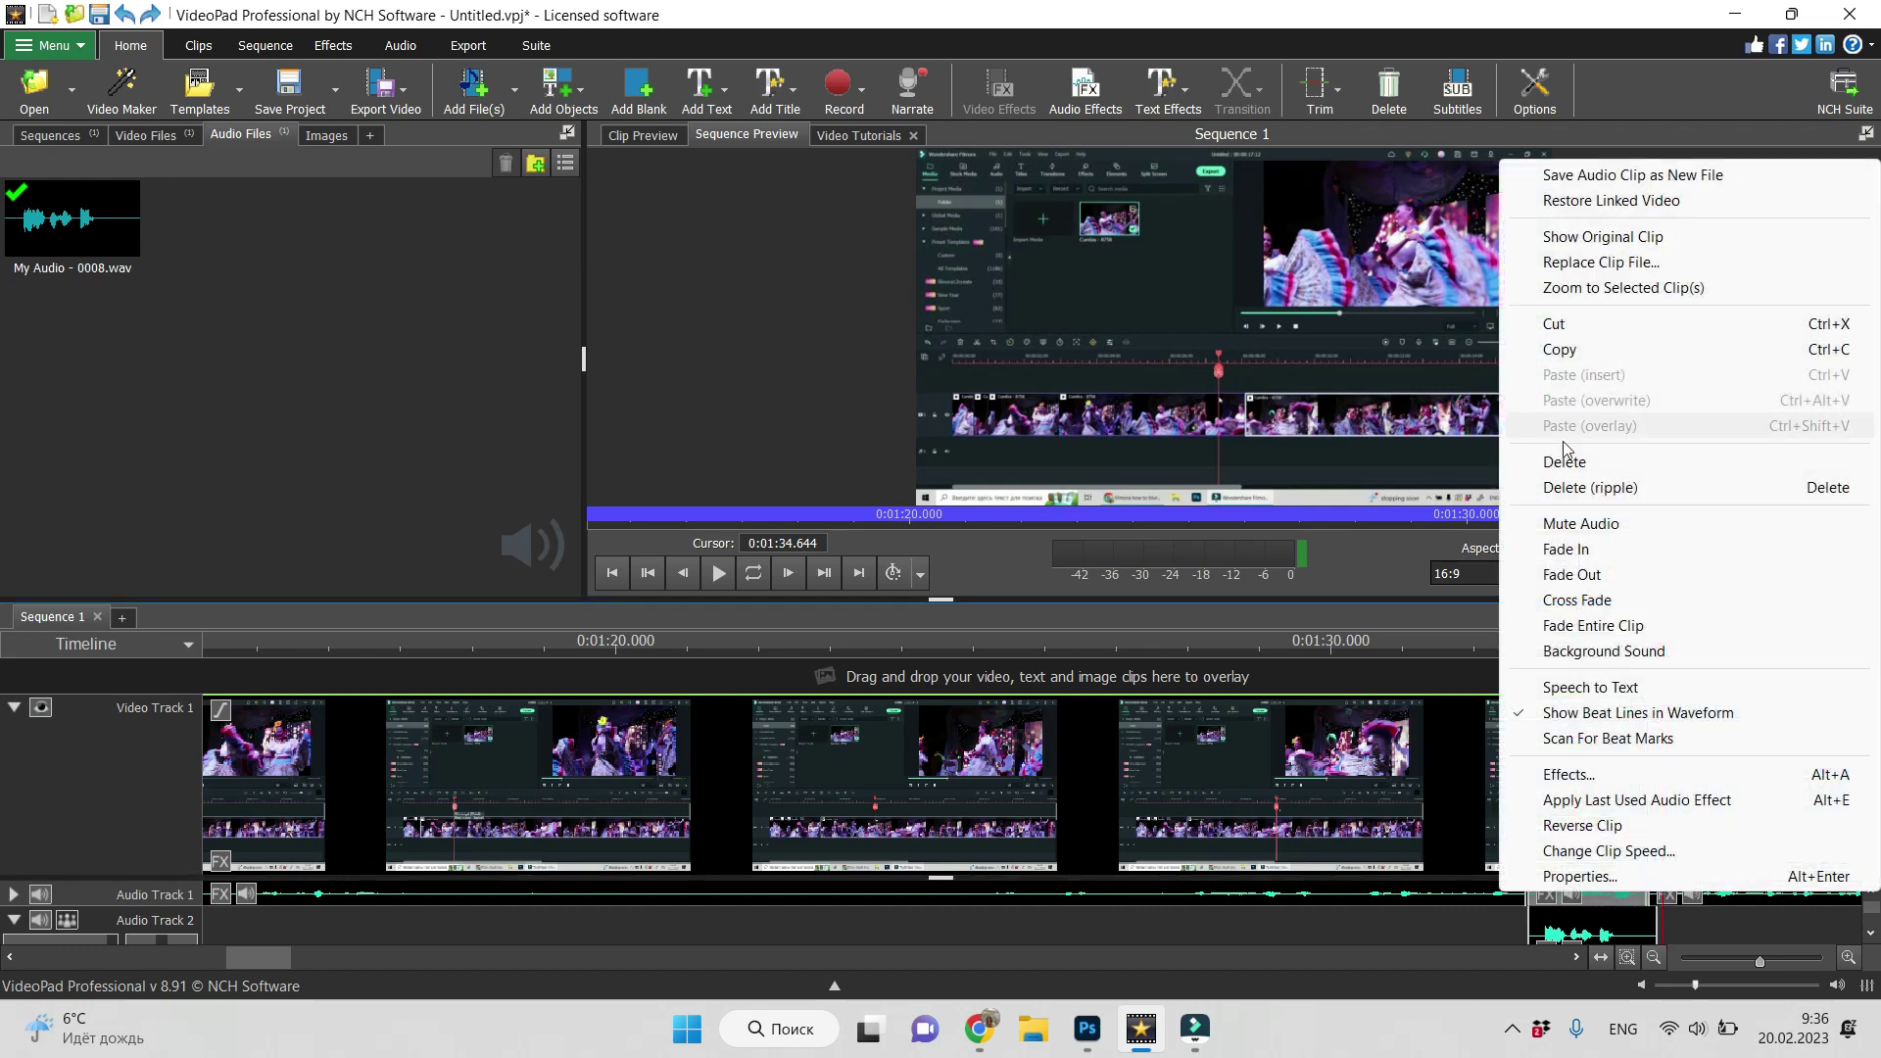
left_click(1571, 466)
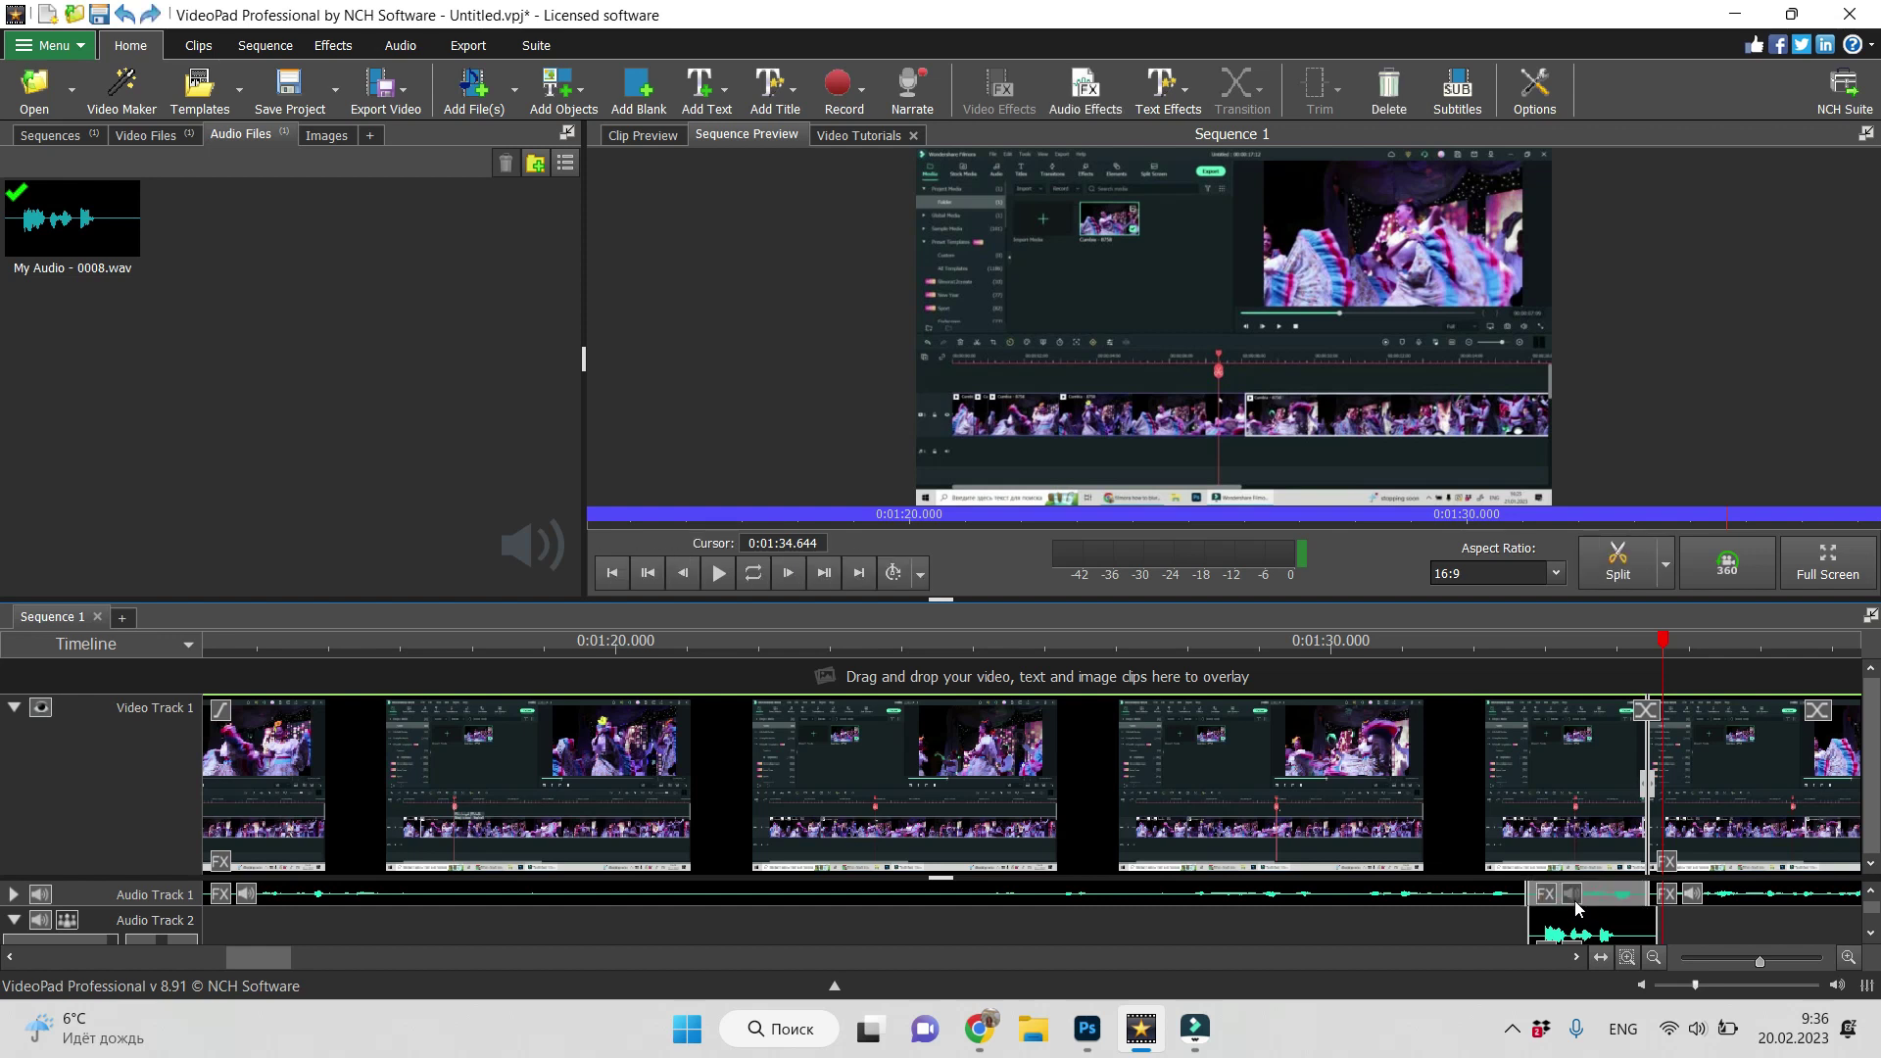
left_click(1570, 901)
left_click(1569, 898)
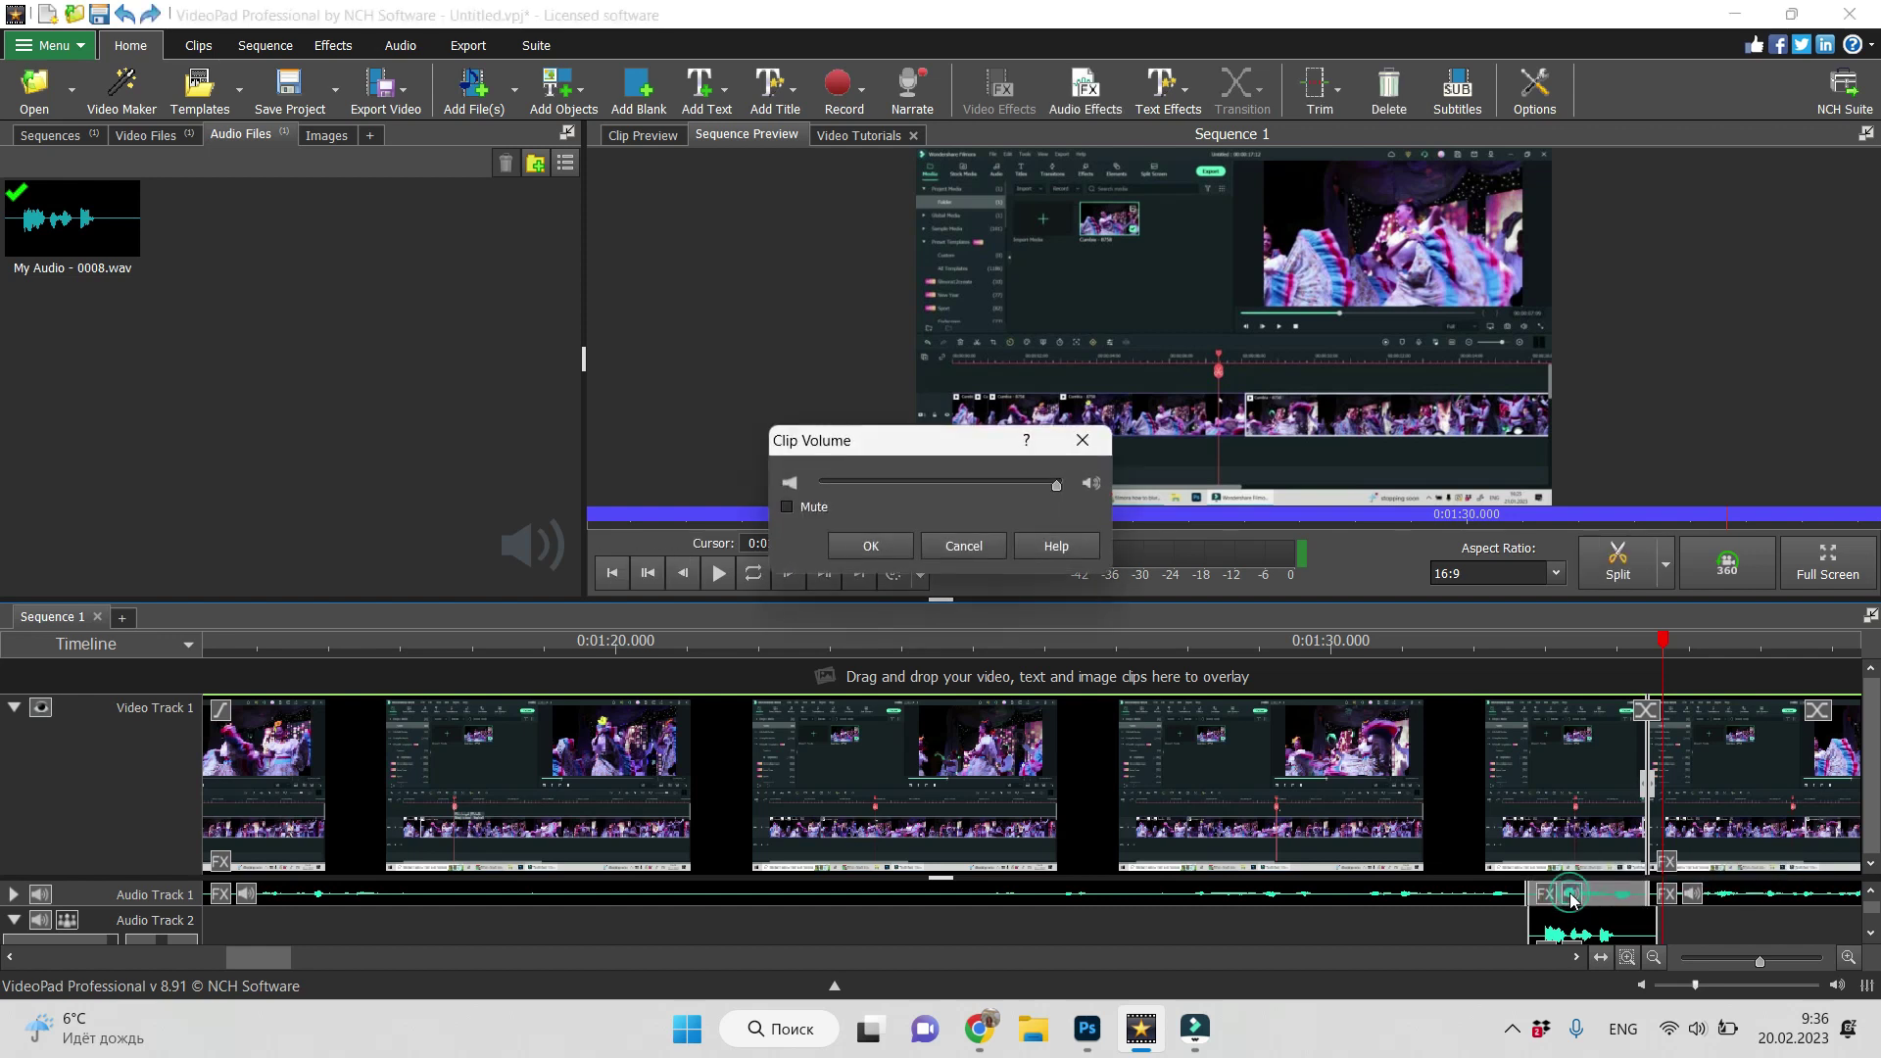
left_click(788, 508)
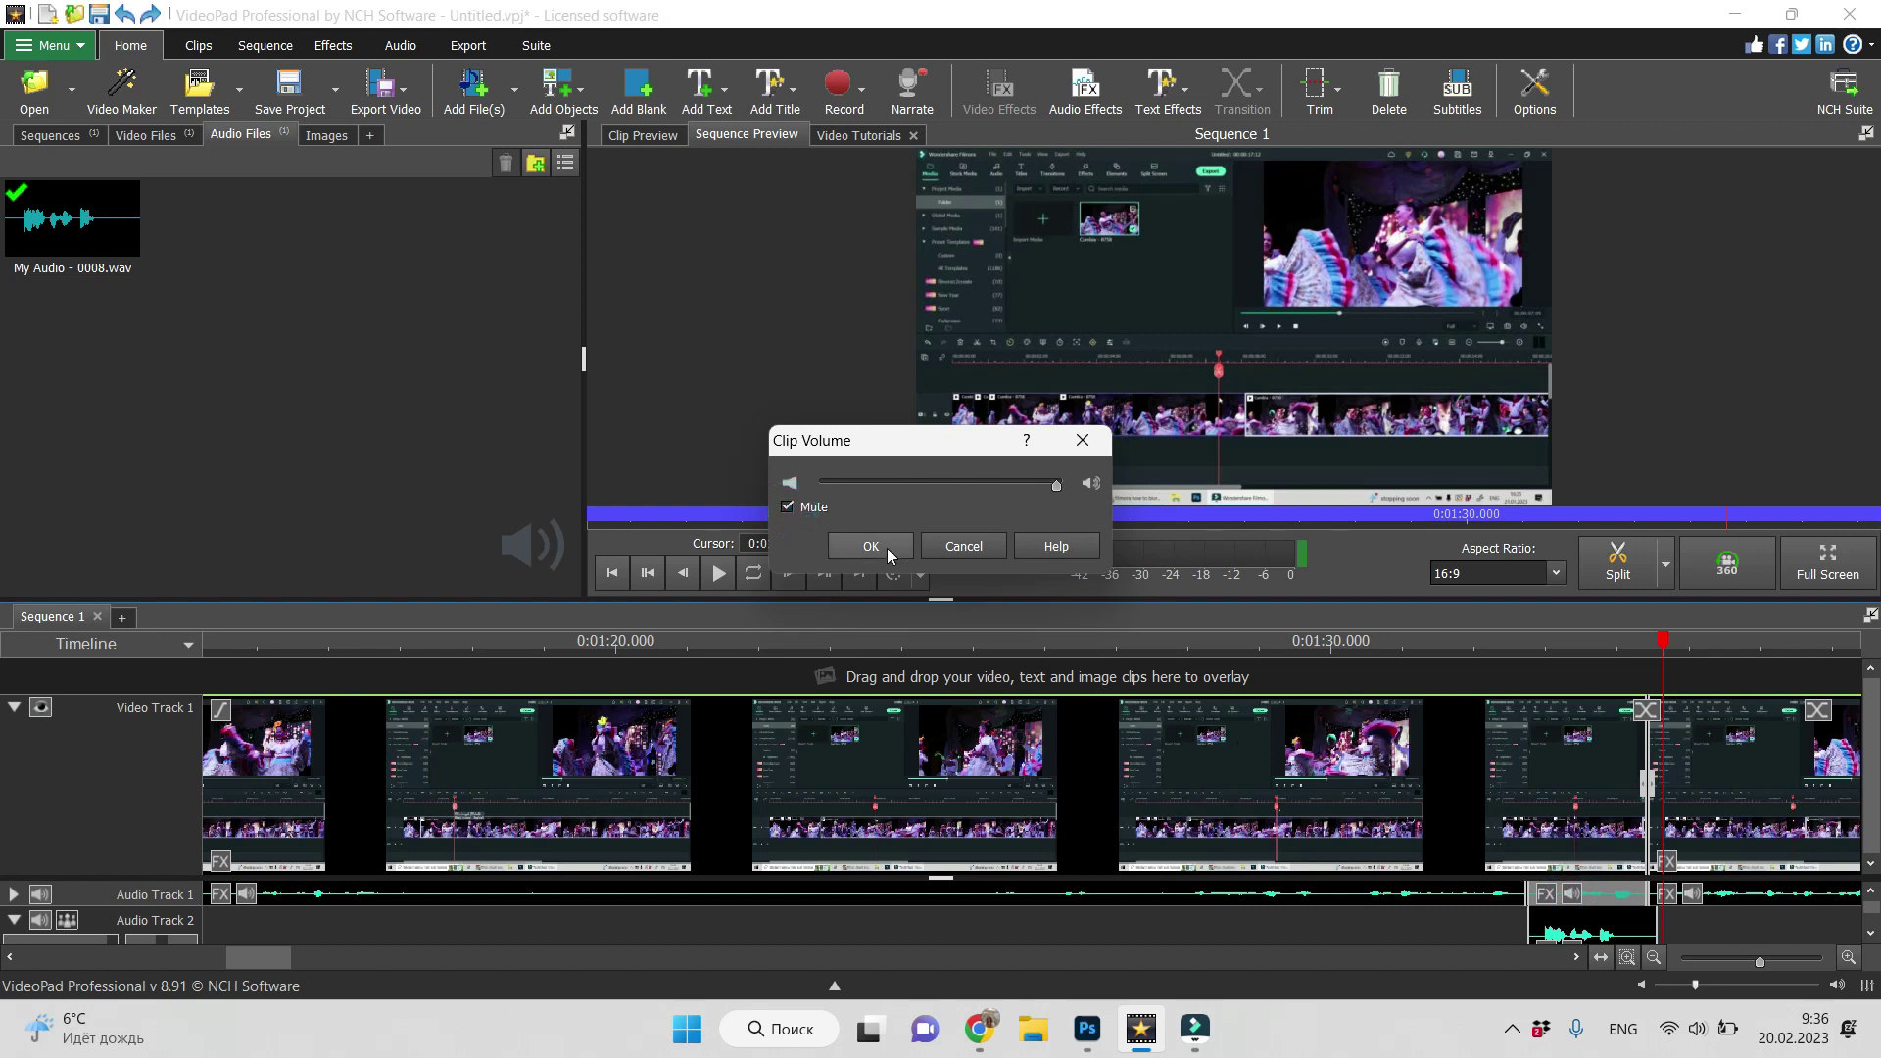
left_click(871, 547)
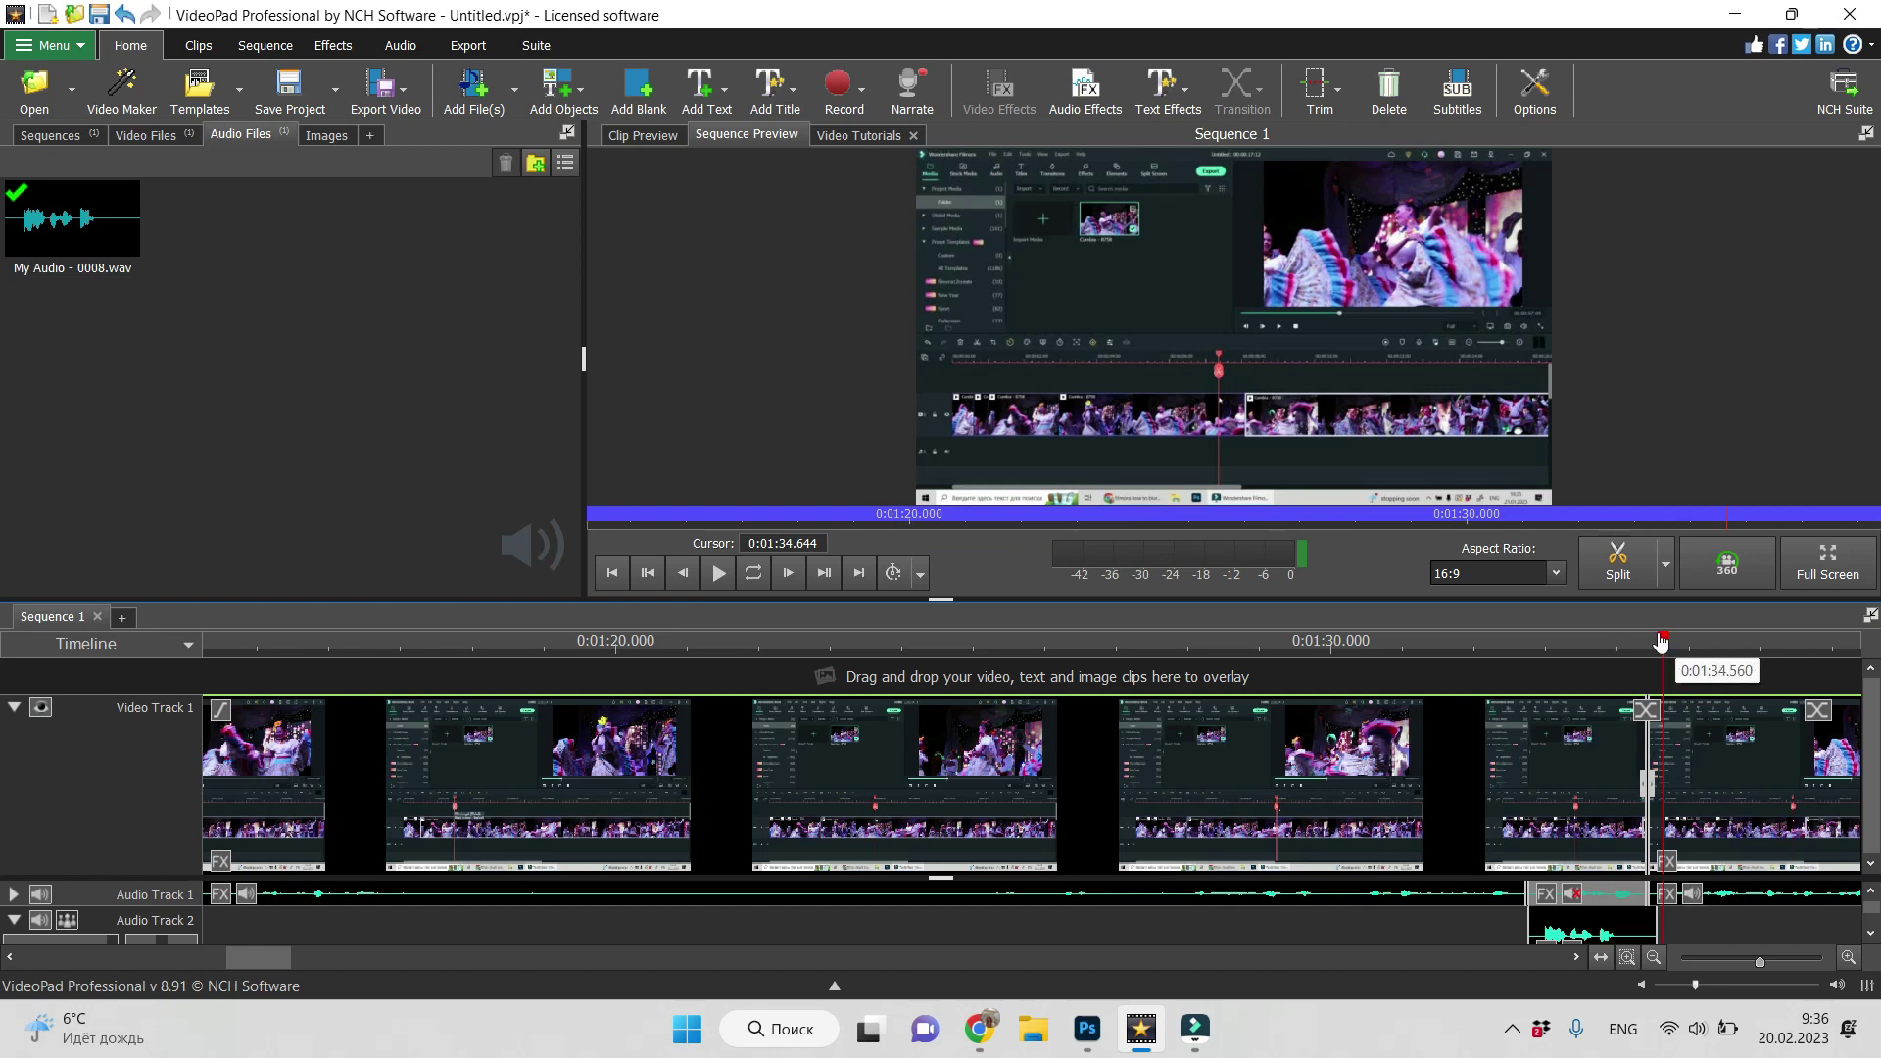
left_click(1485, 642)
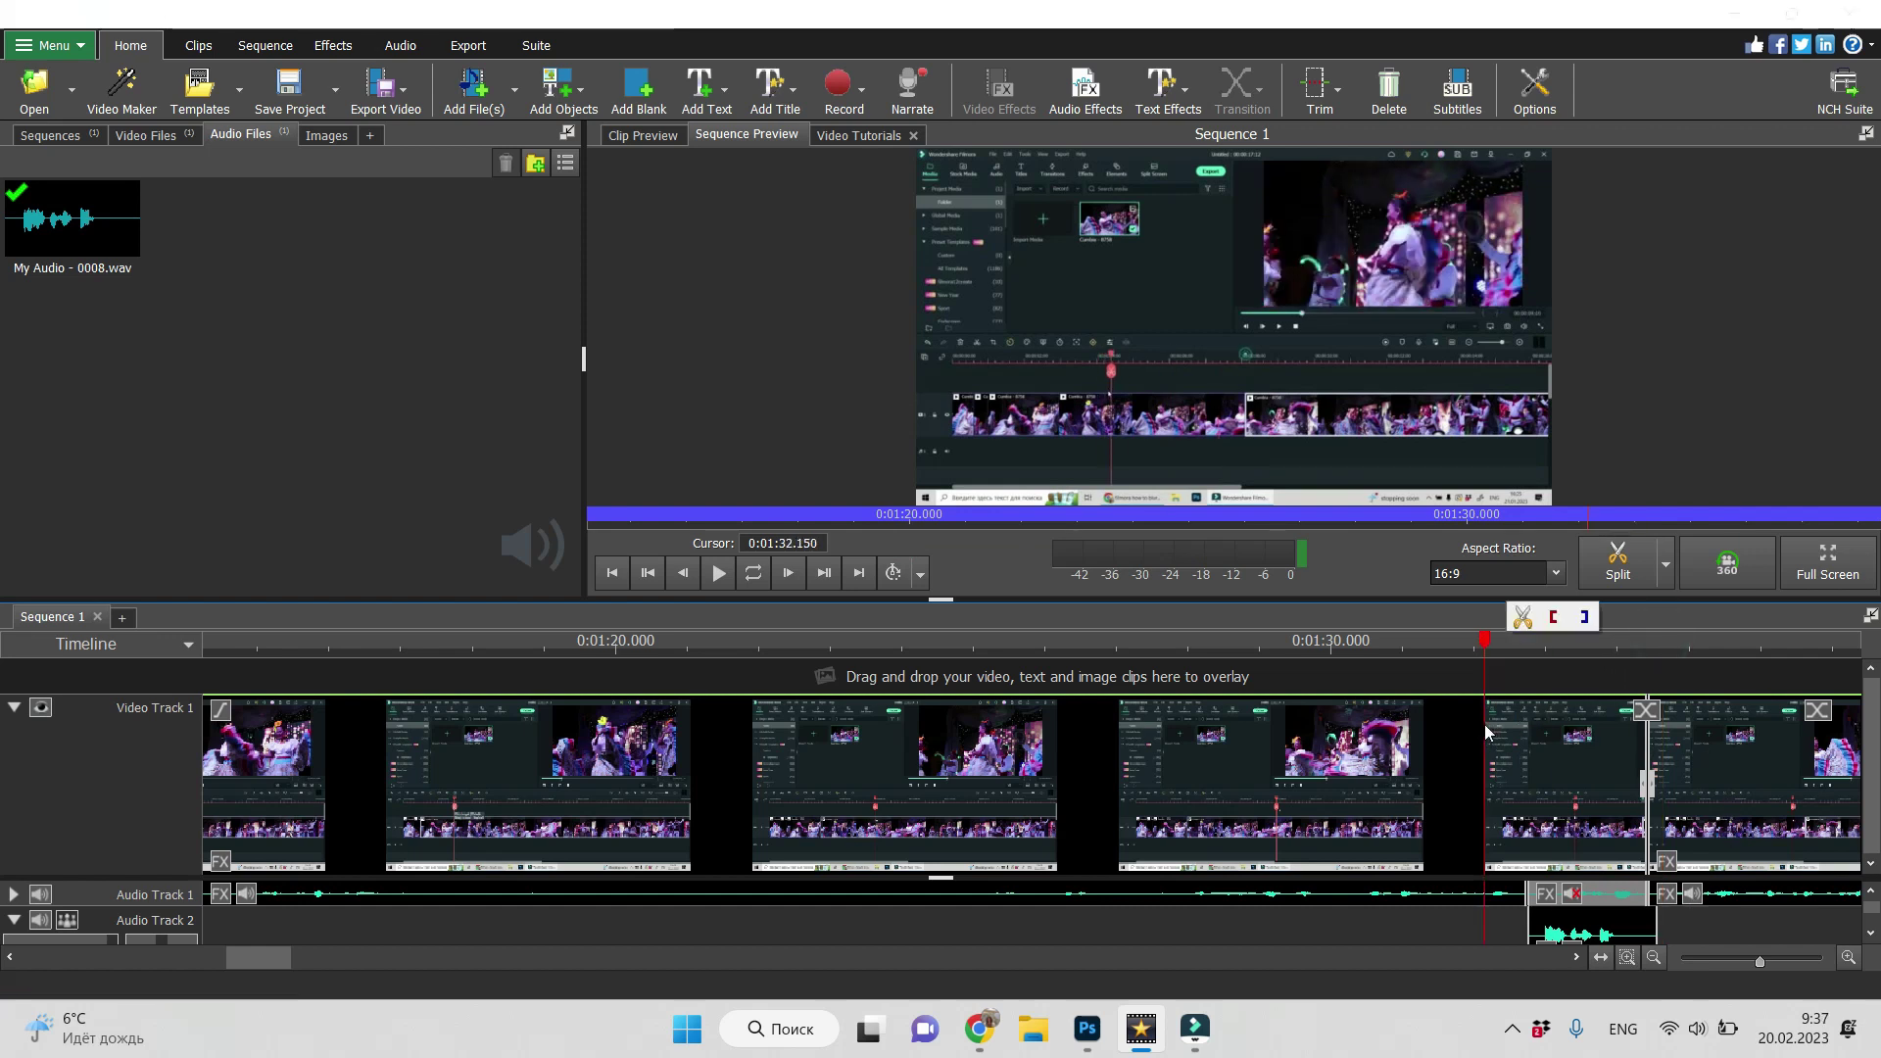
left_click(719, 573)
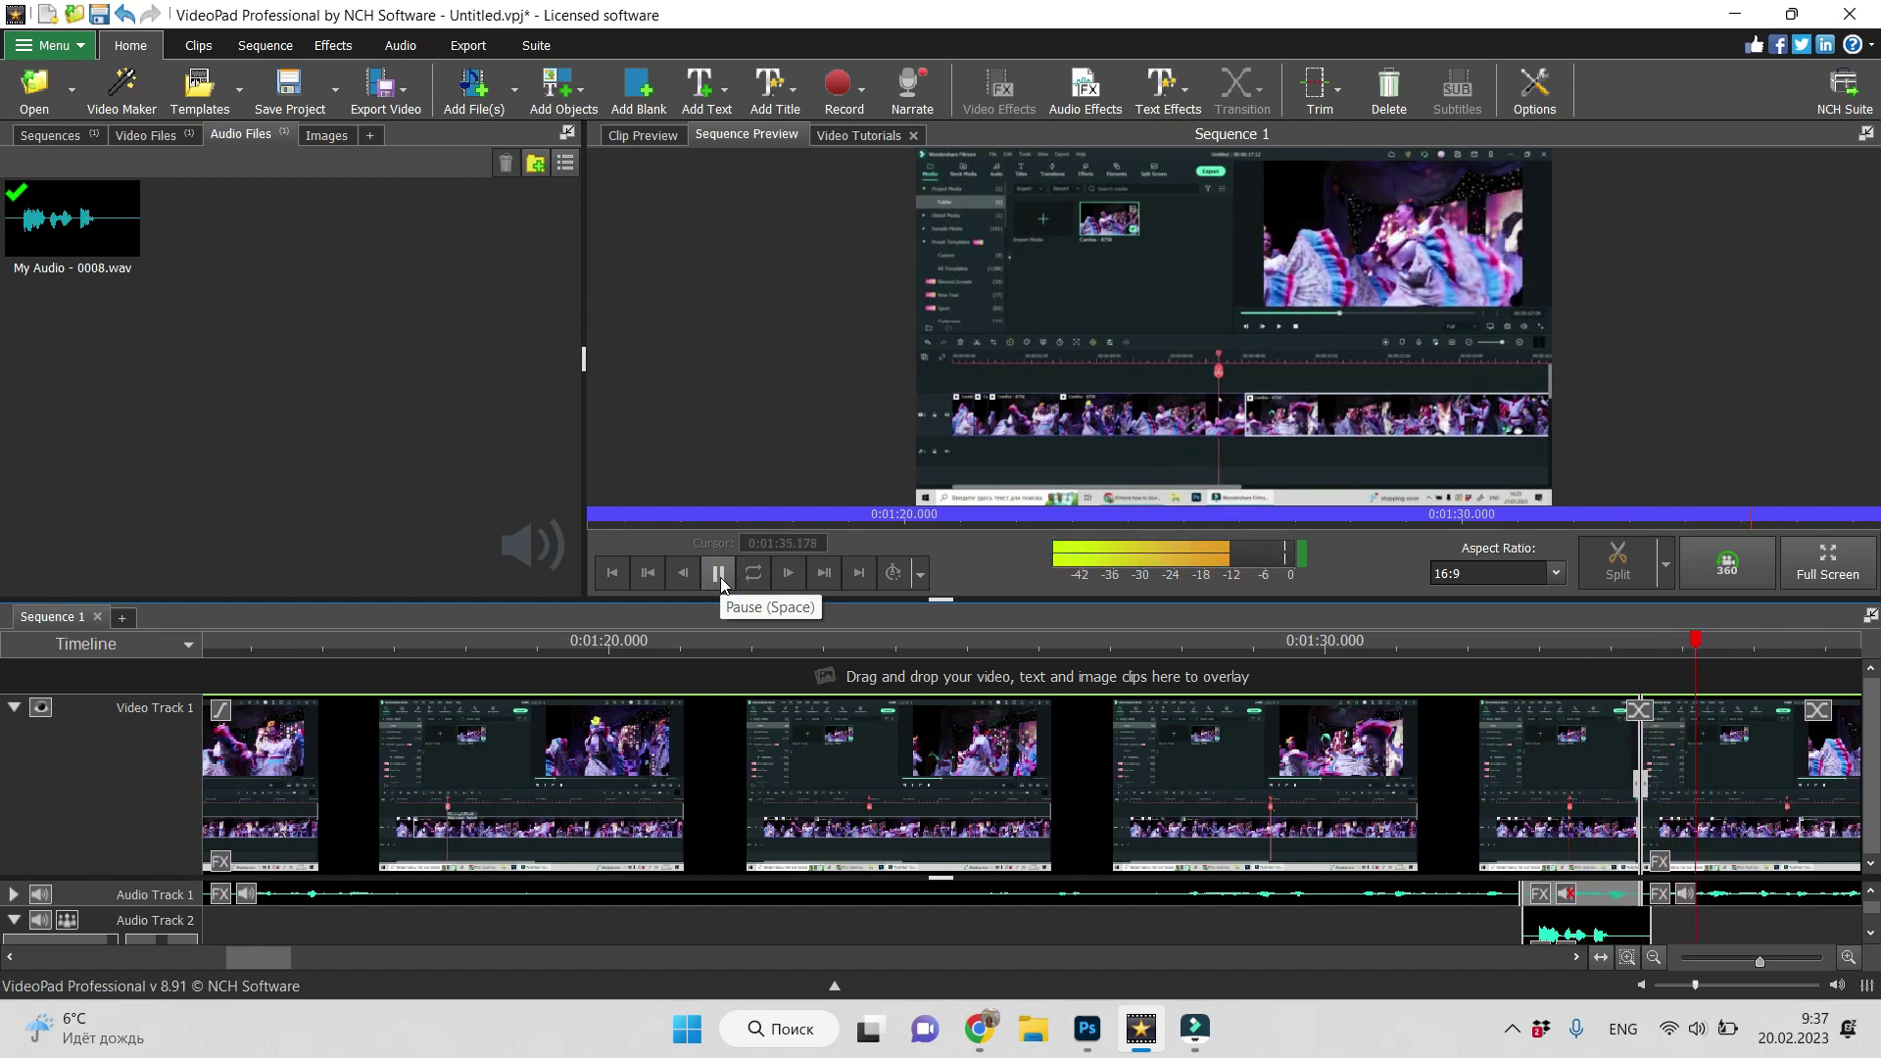
left_click(718, 573)
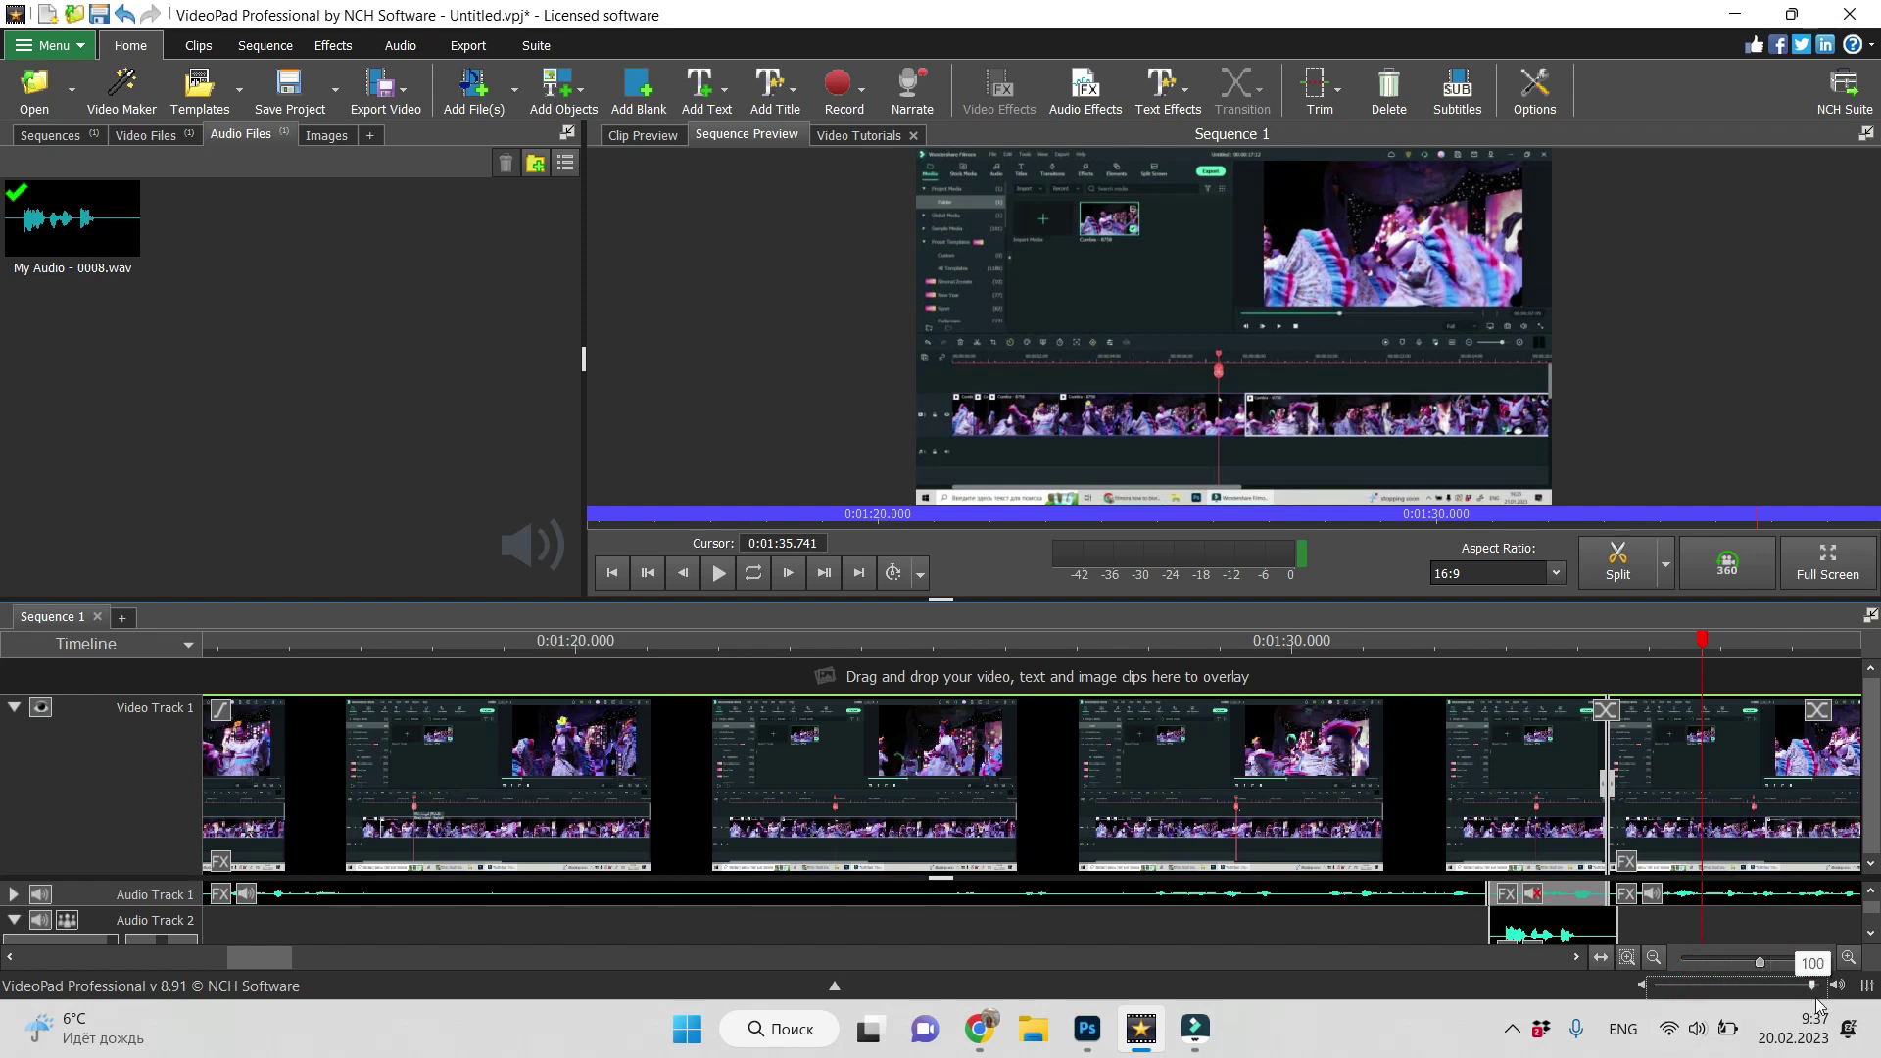
left_click_drag(1702, 639, 1440, 740)
left_click(719, 573)
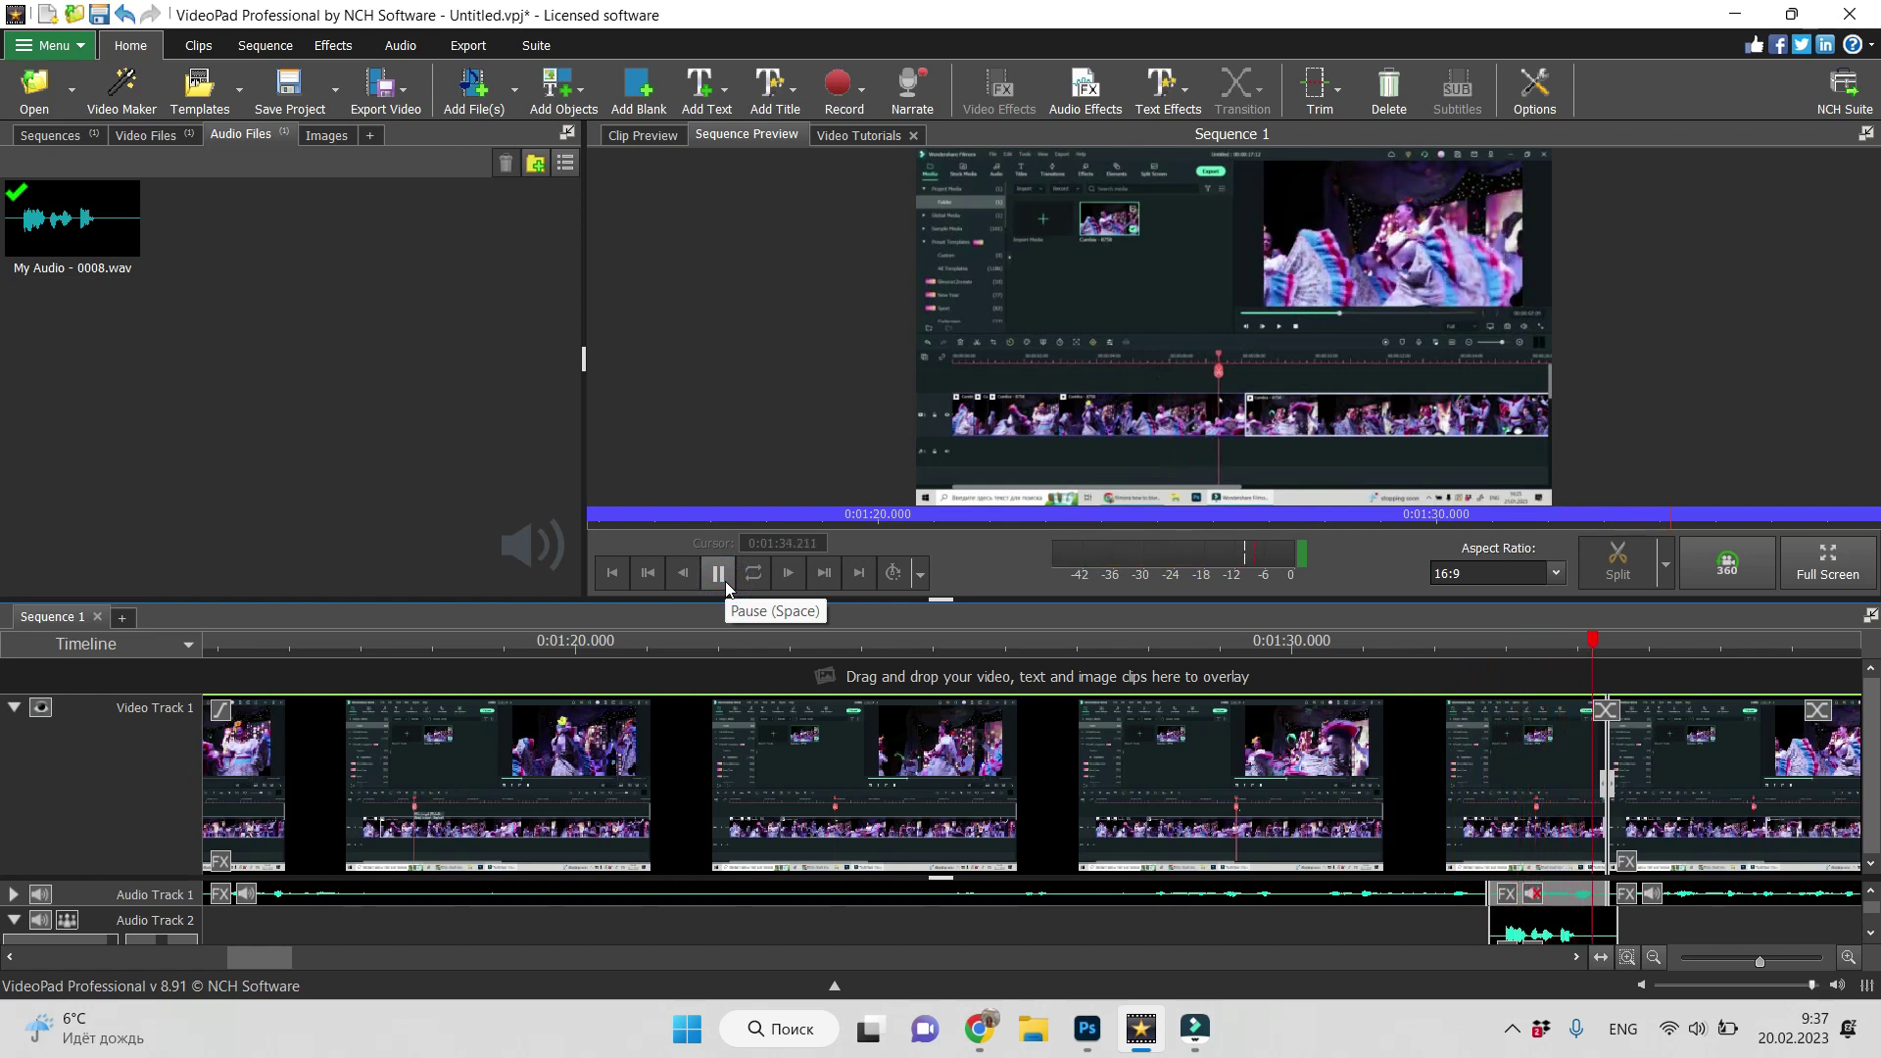
left_click(719, 574)
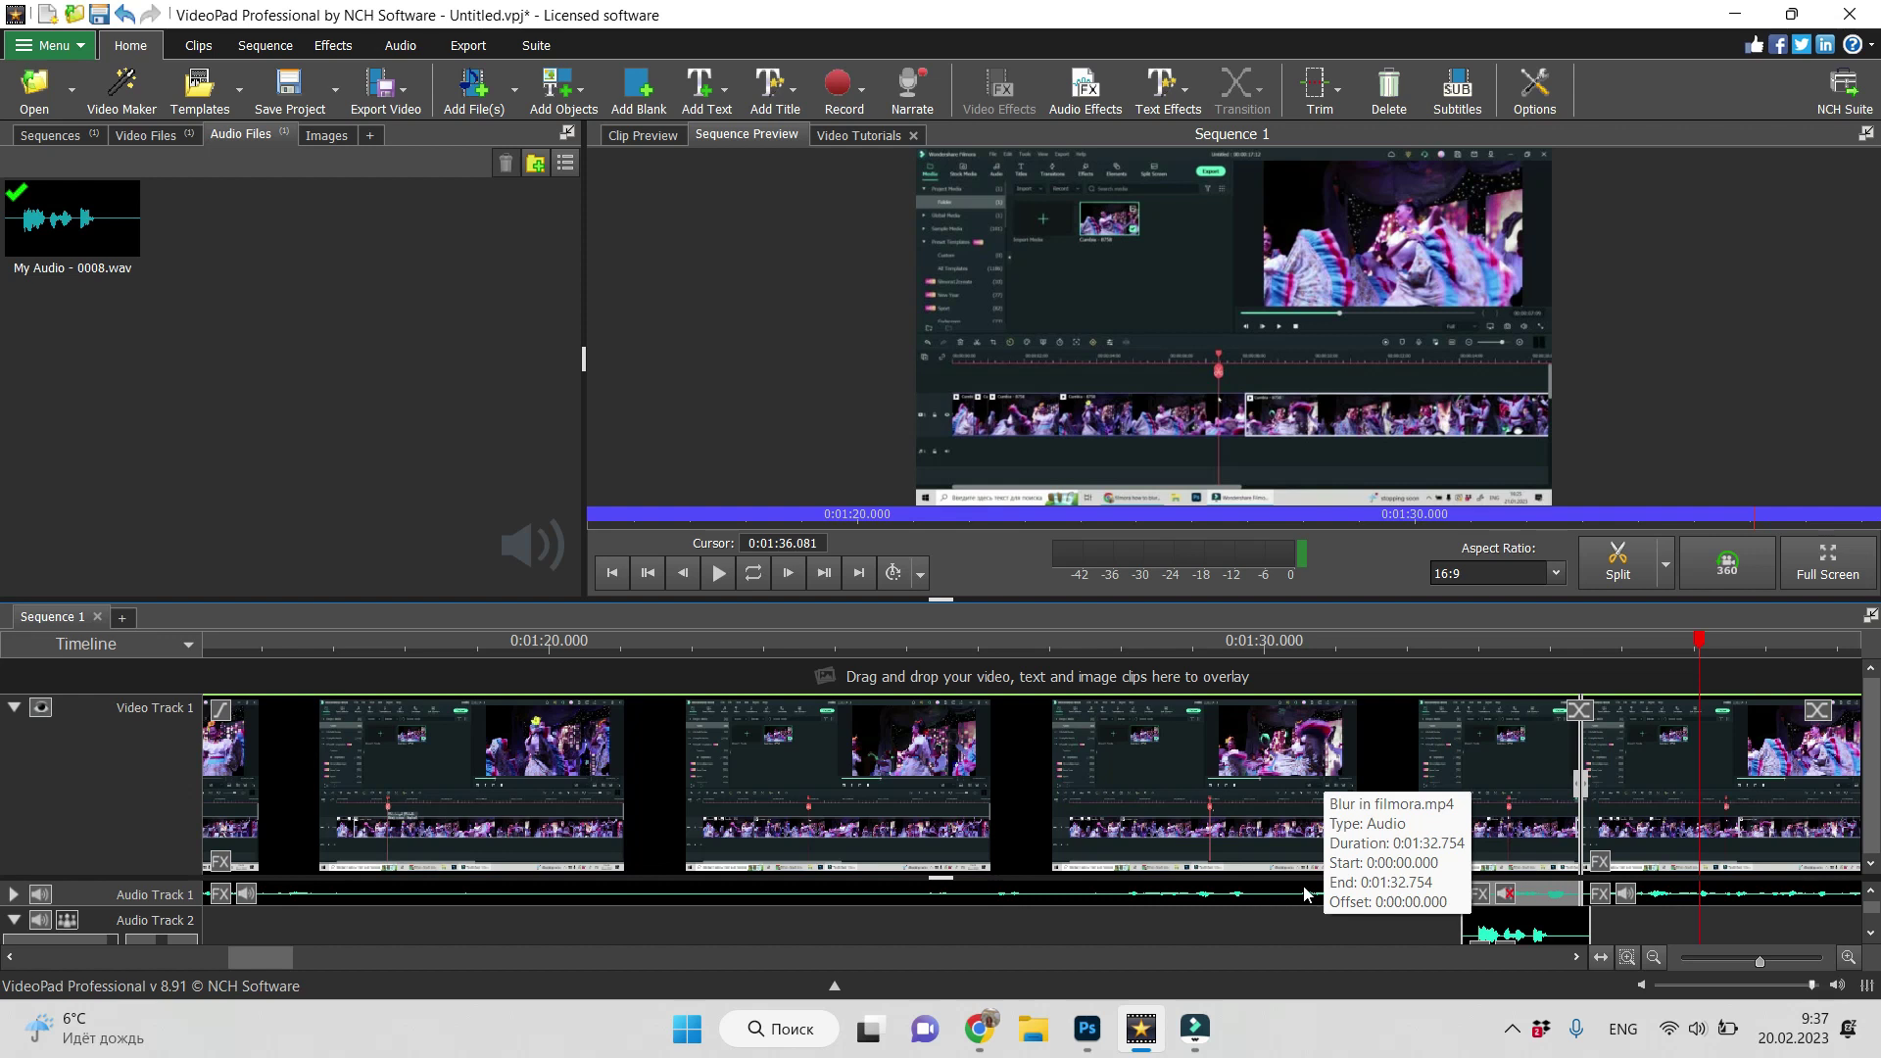
left_click(1408, 643)
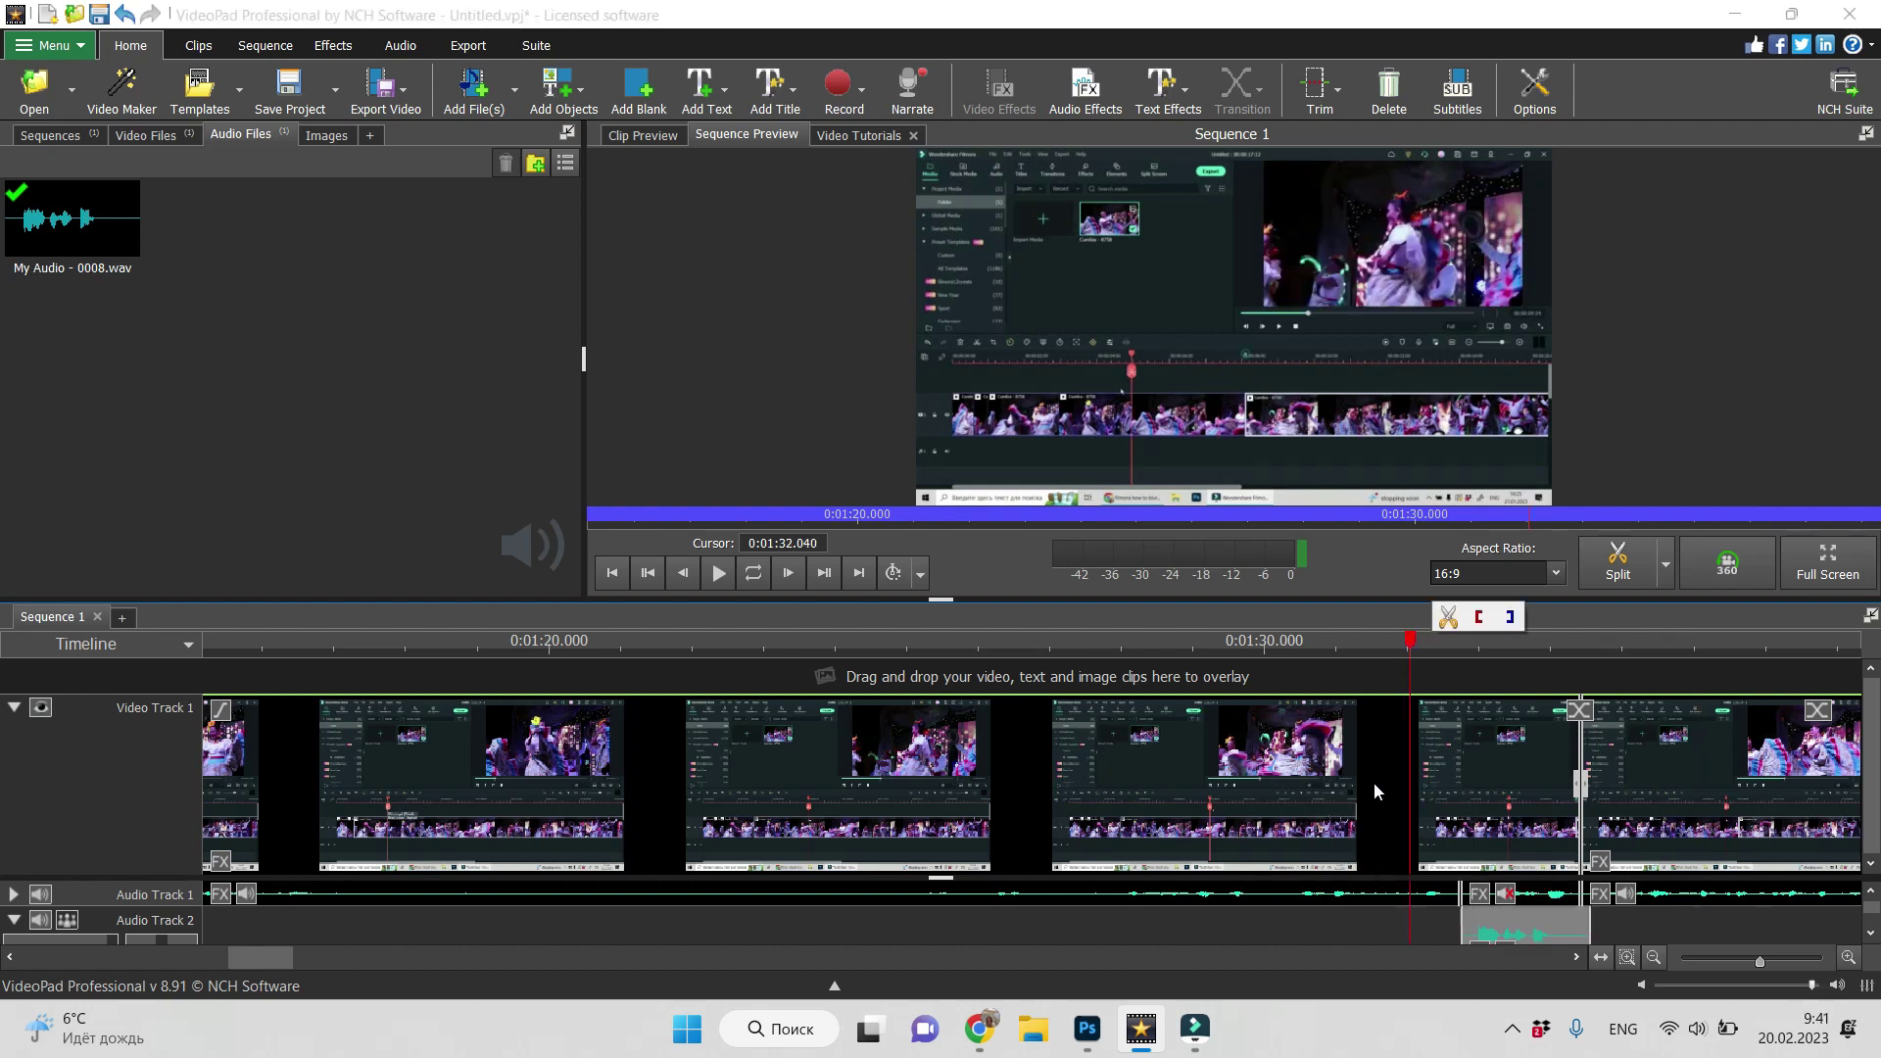
scroll(1371, 788, "down", 1)
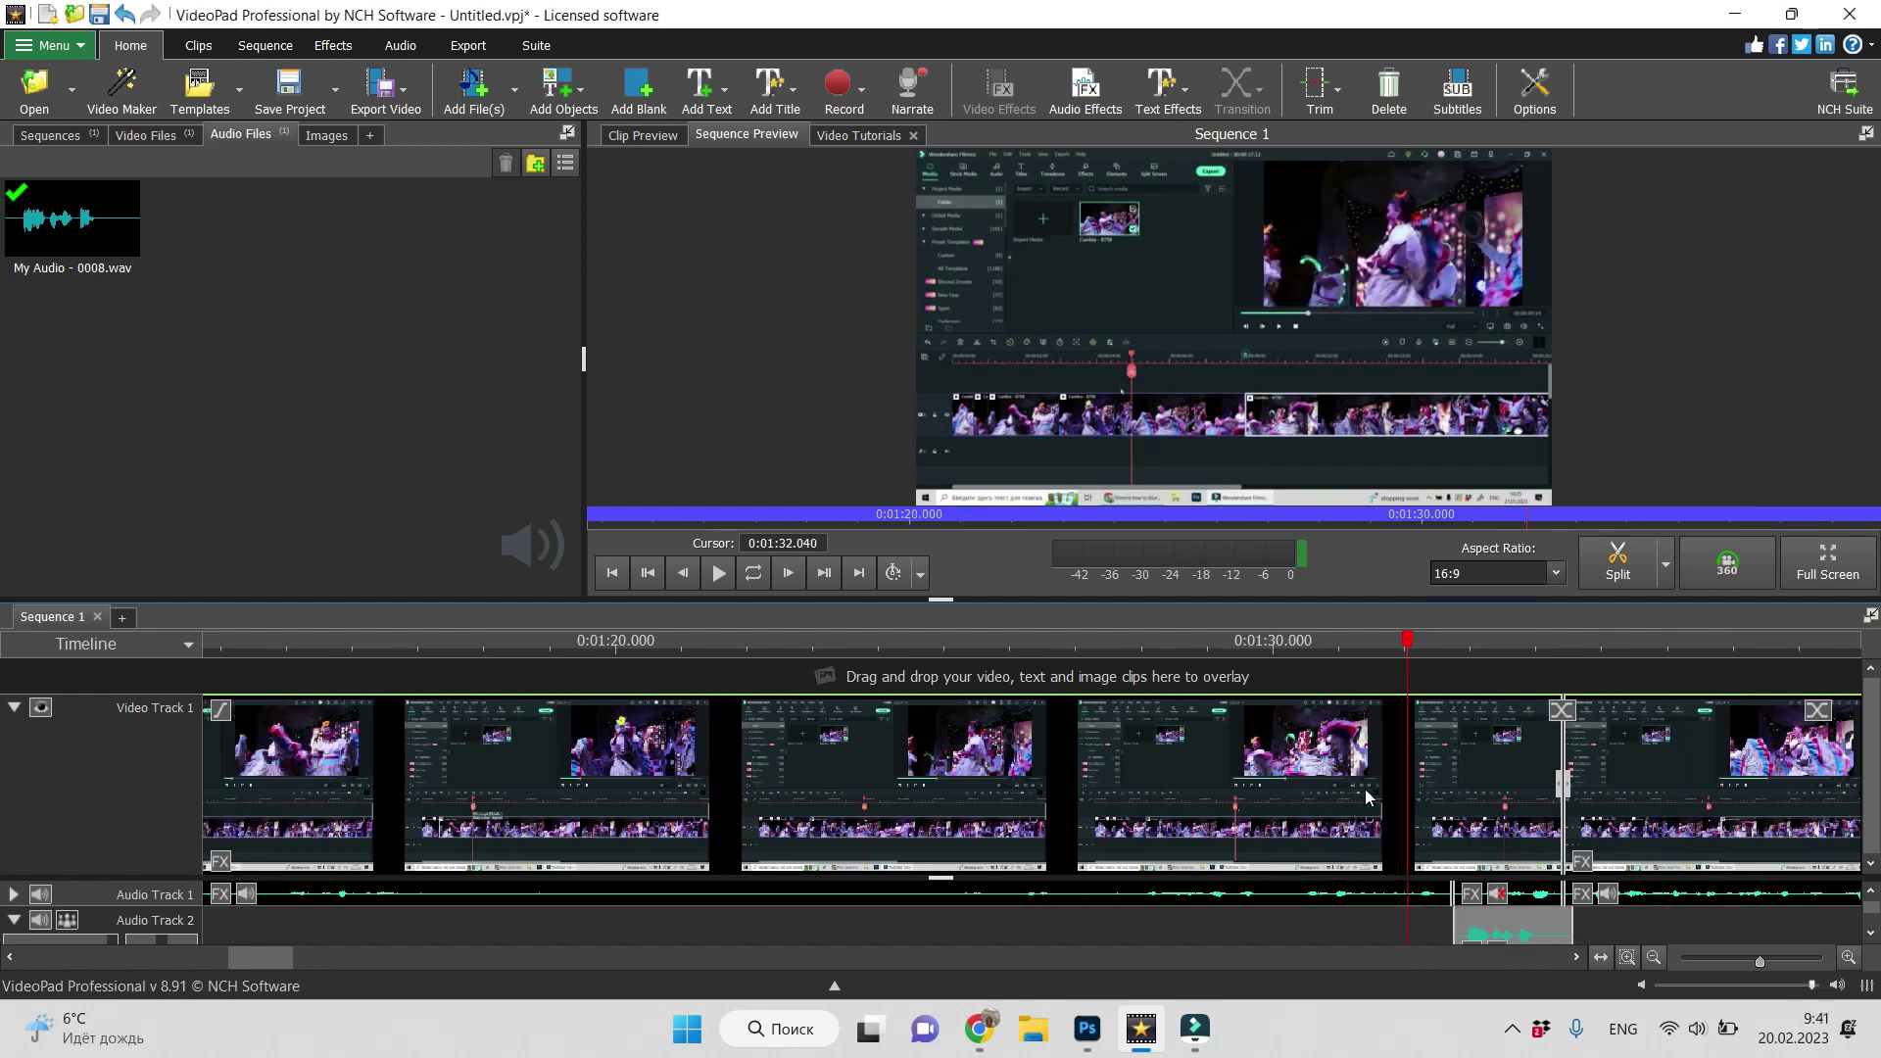
Step: Set the earlier Audio Track 1 clip's volume to about 91, then select the clip after the muted section
left_click(248, 894)
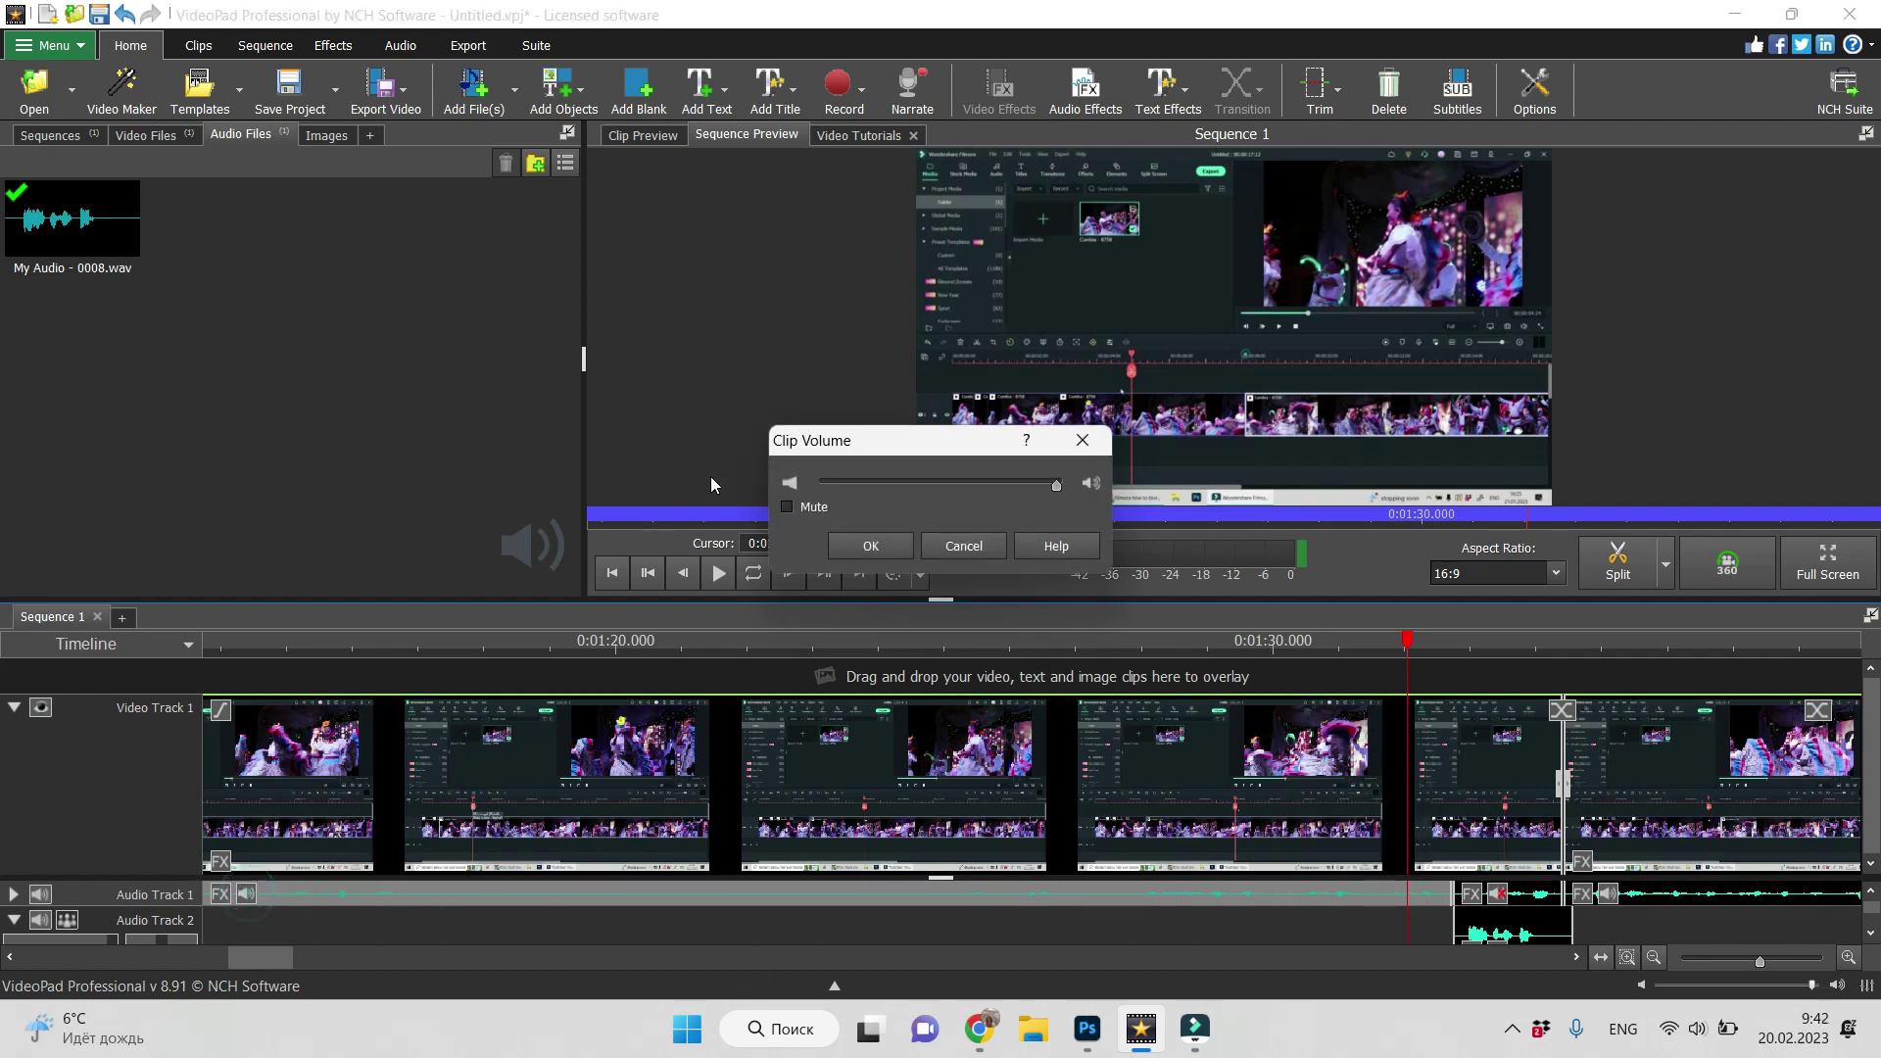
left_click_drag(1056, 493, 1047, 496)
left_click_drag(1035, 502, 1032, 494)
left_click(869, 555)
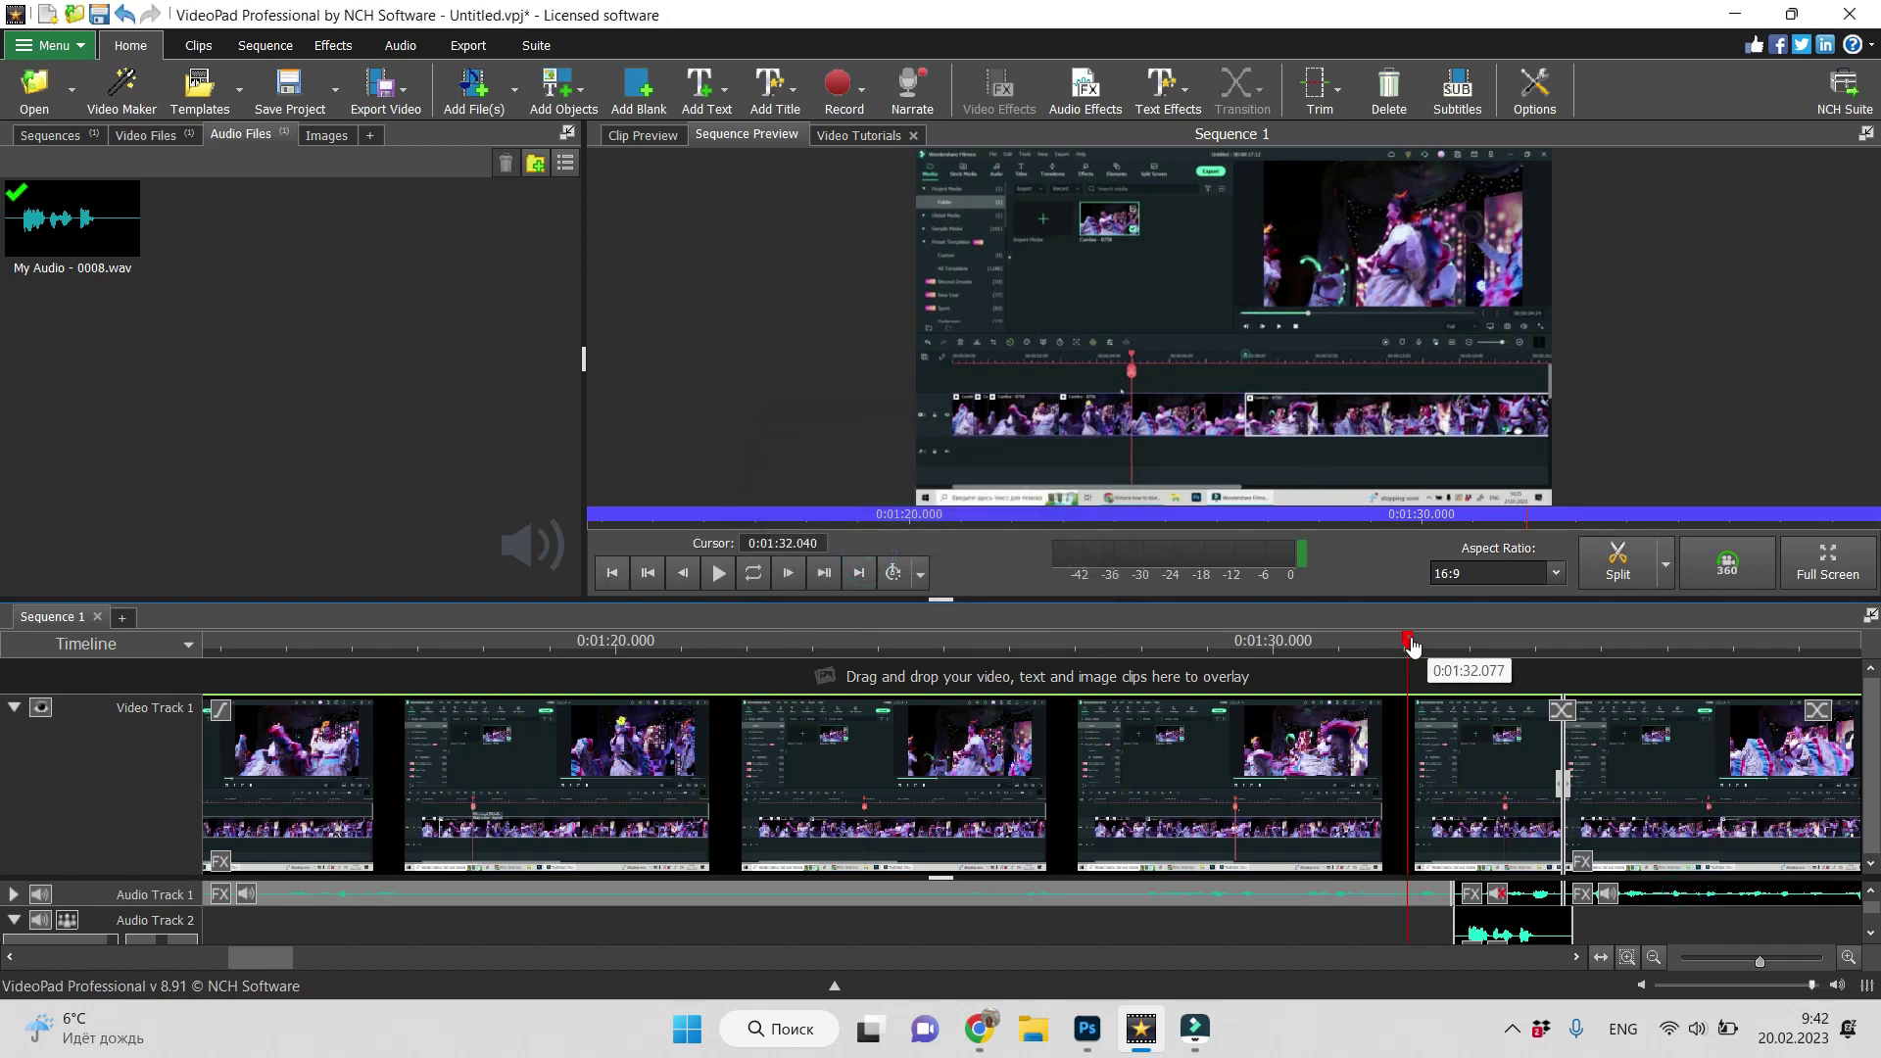
left_click_drag(1407, 640, 1695, 640)
left_click(1759, 903)
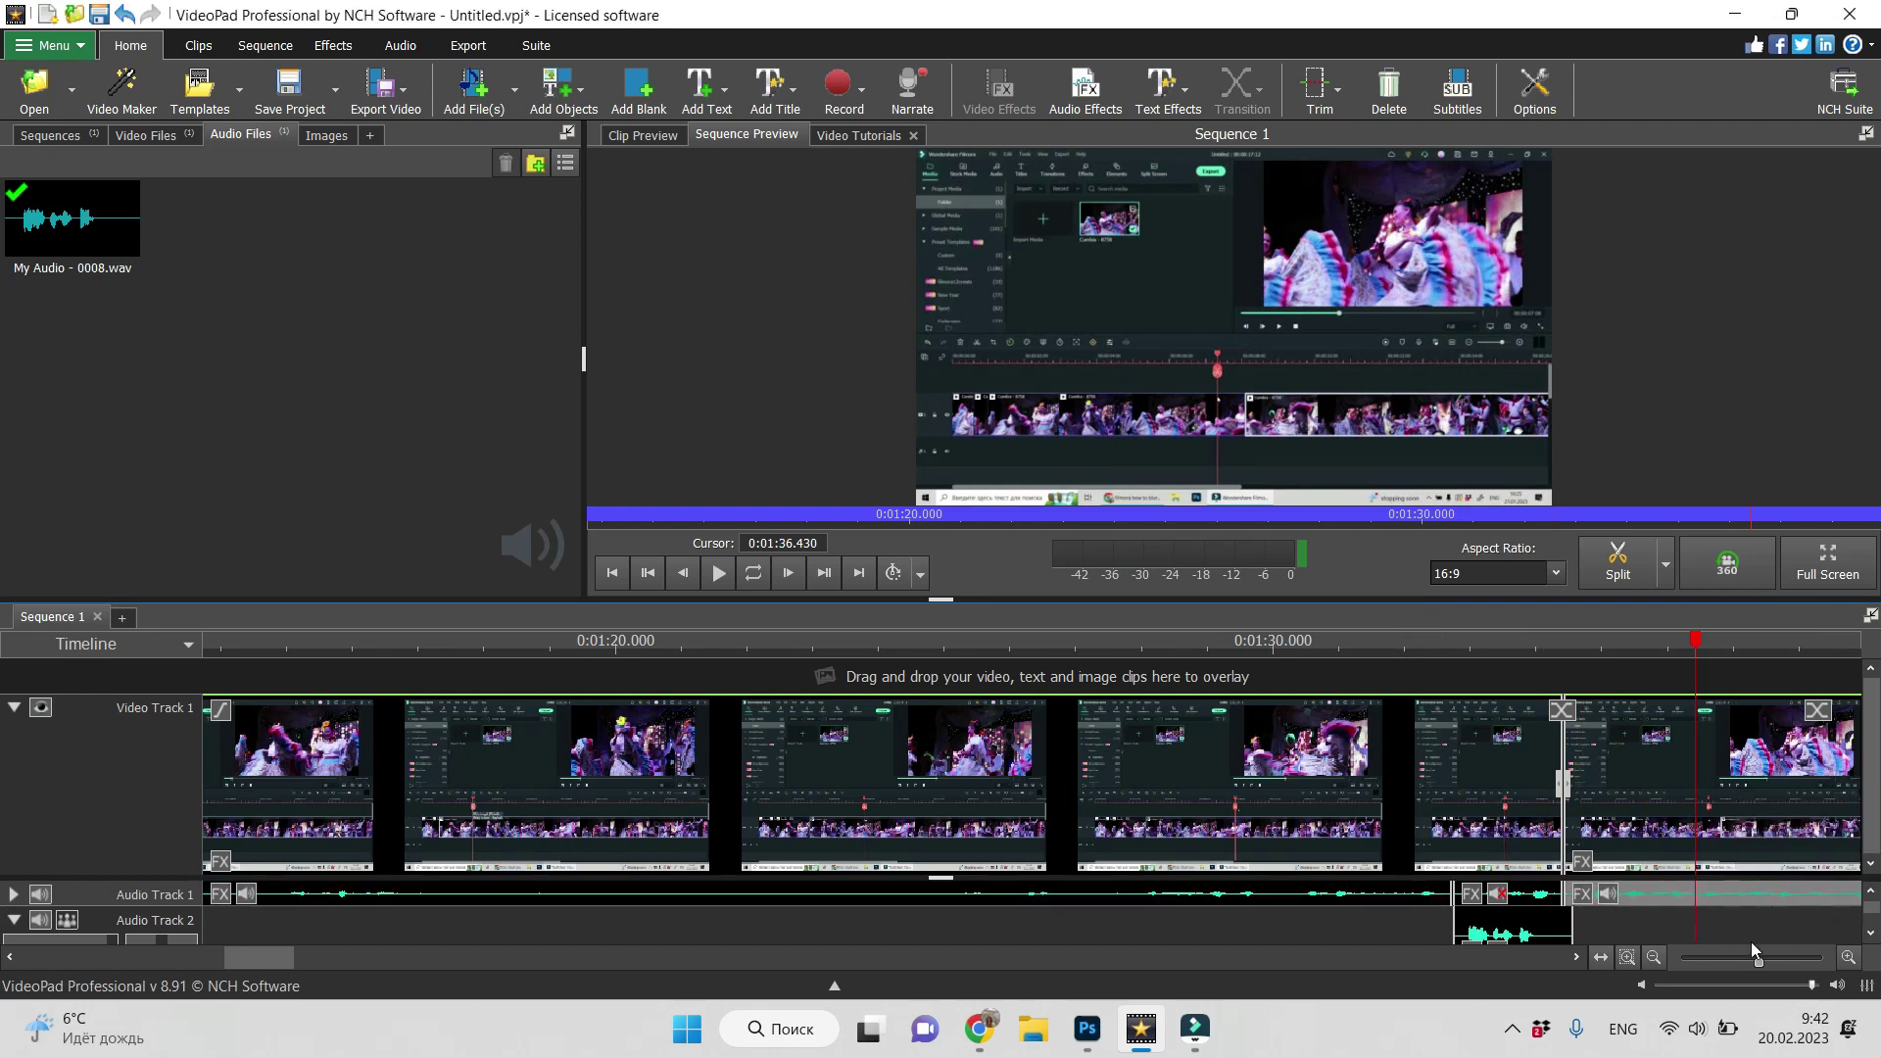
Step: Lower the later Audio Track 1 clip's Clip Volume slightly, then move back before the voice clip
left_click(1604, 893)
left_click_drag(1058, 485, 1032, 485)
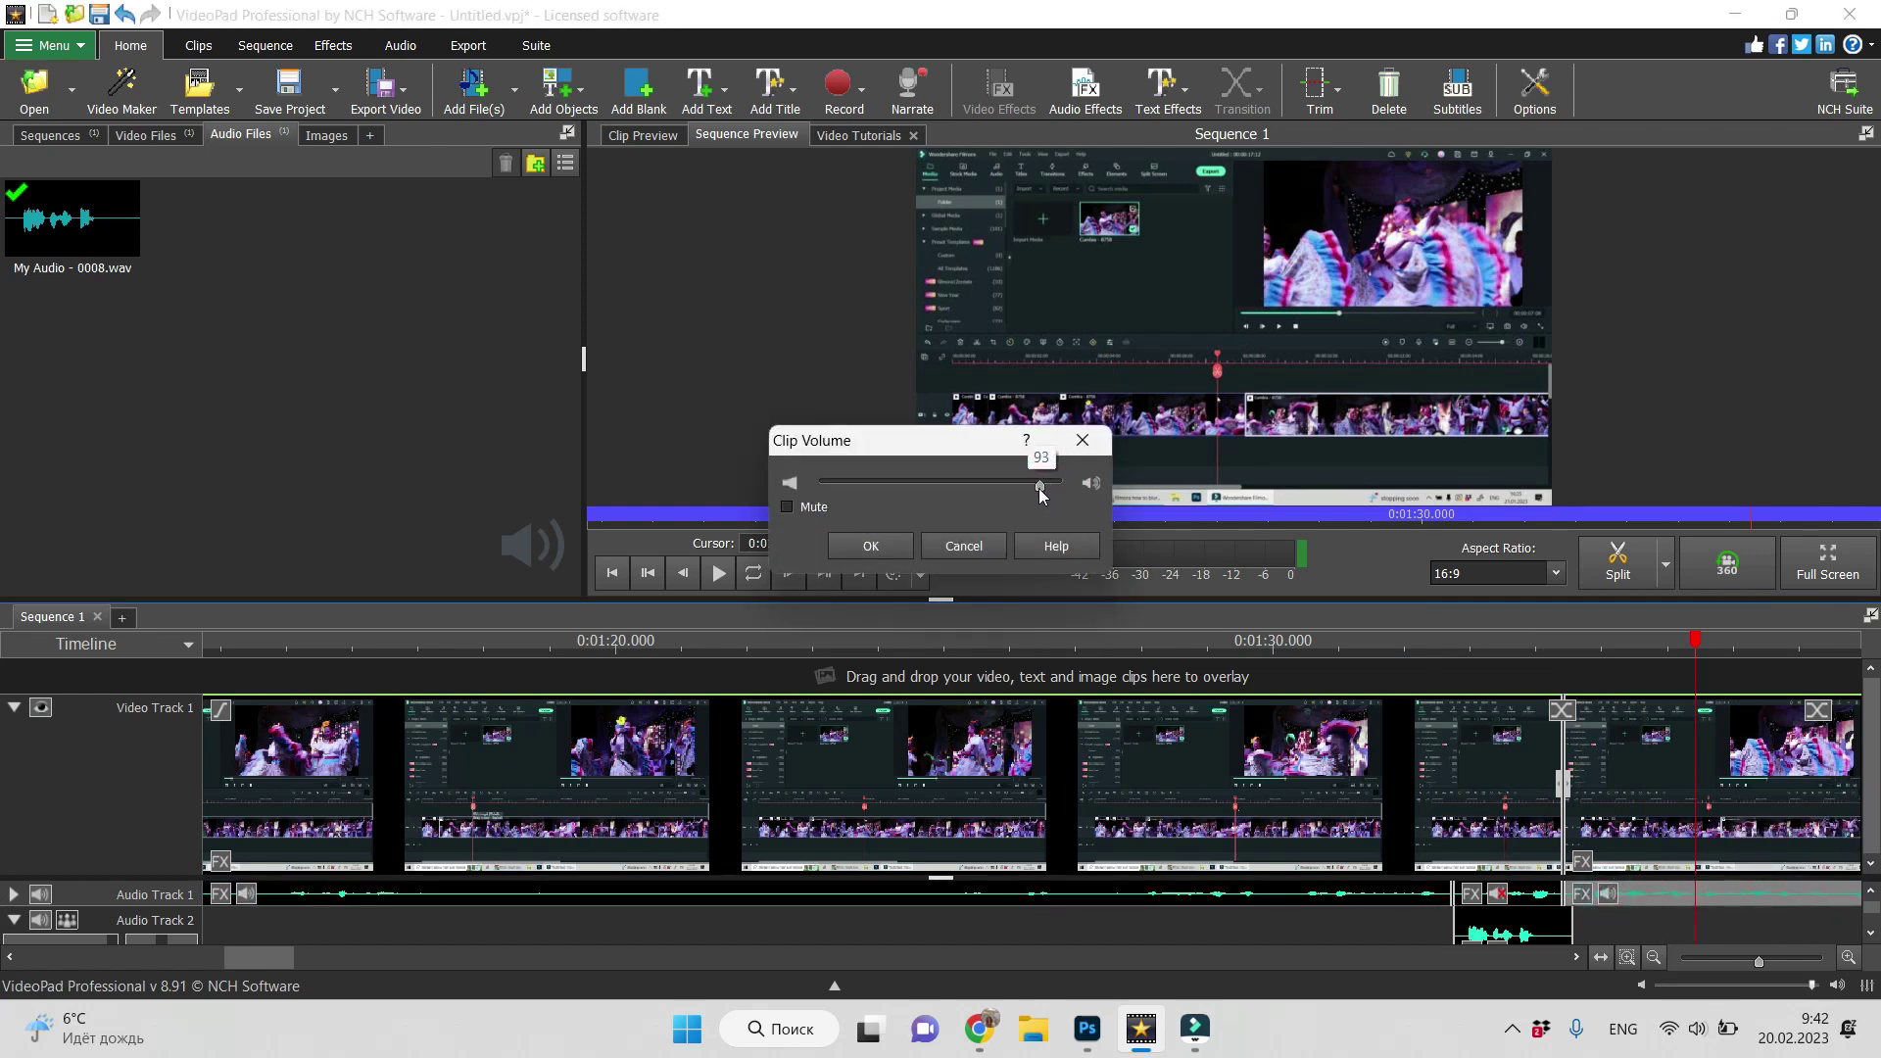
key("Return")
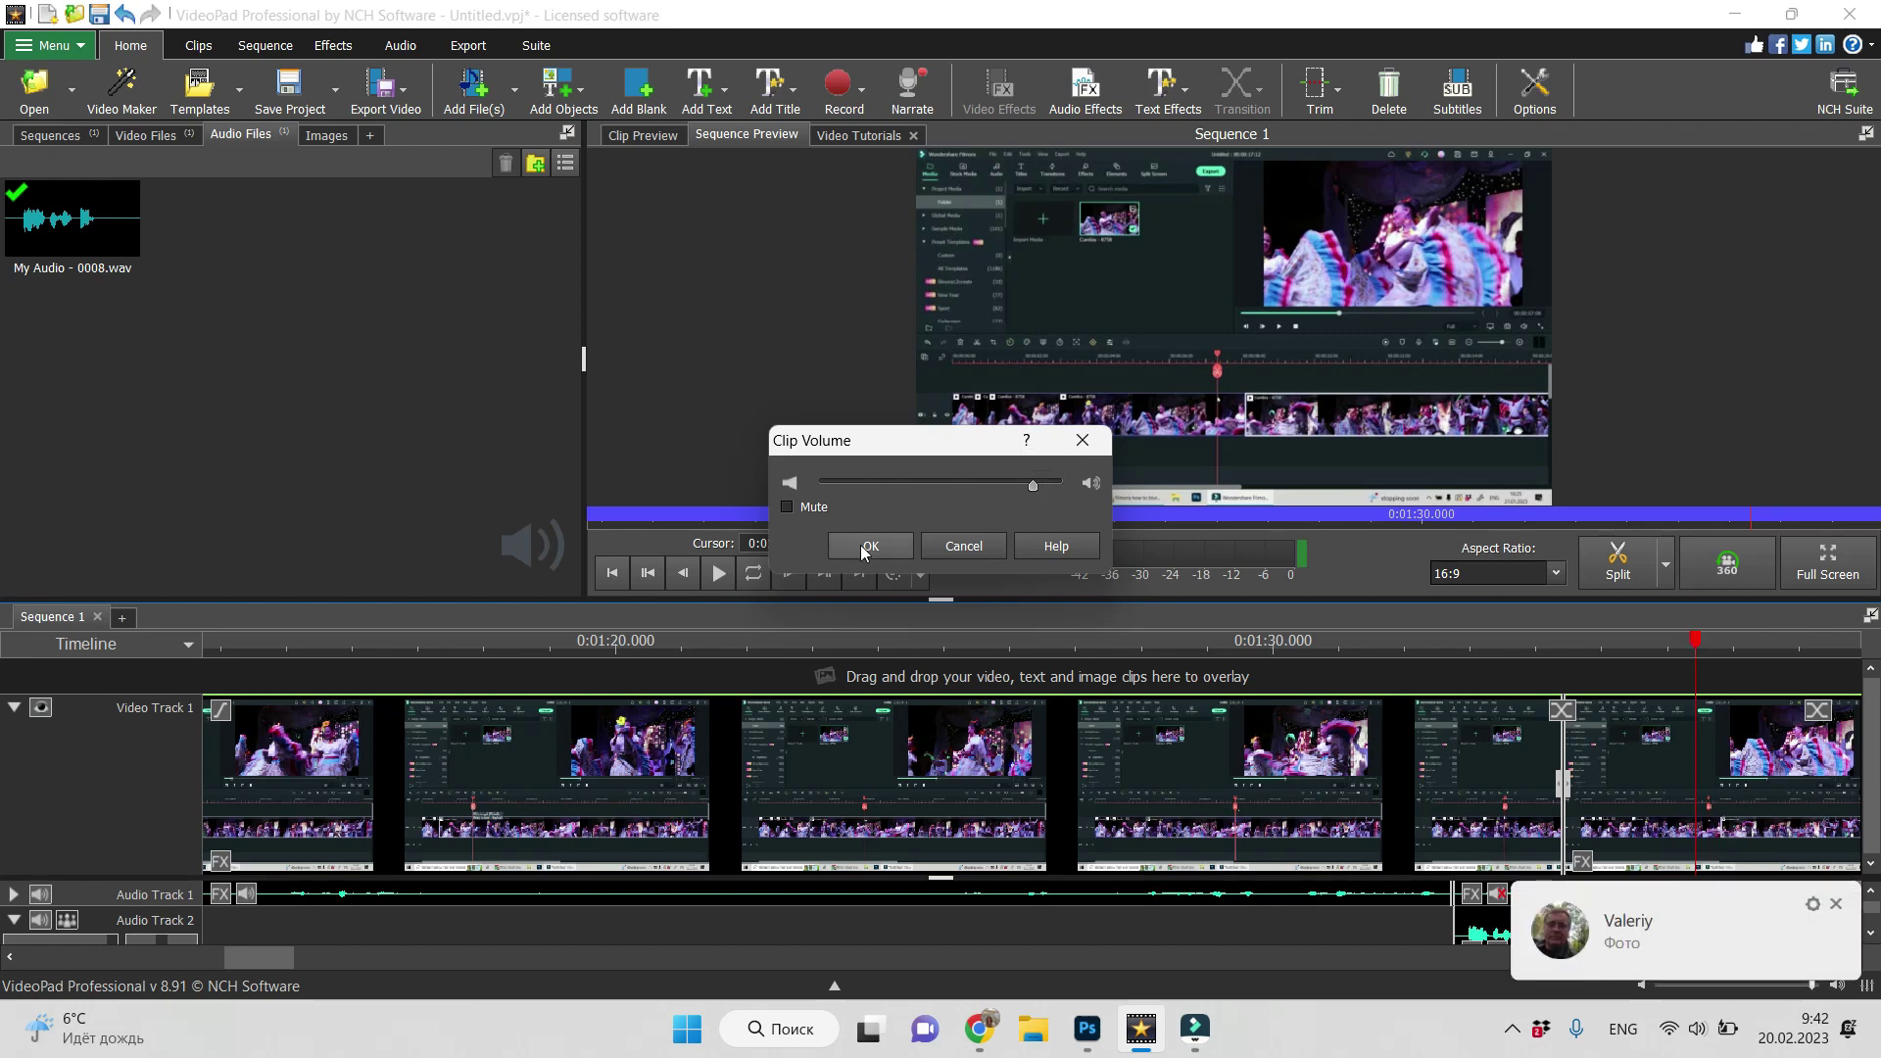
left_click(1307, 803)
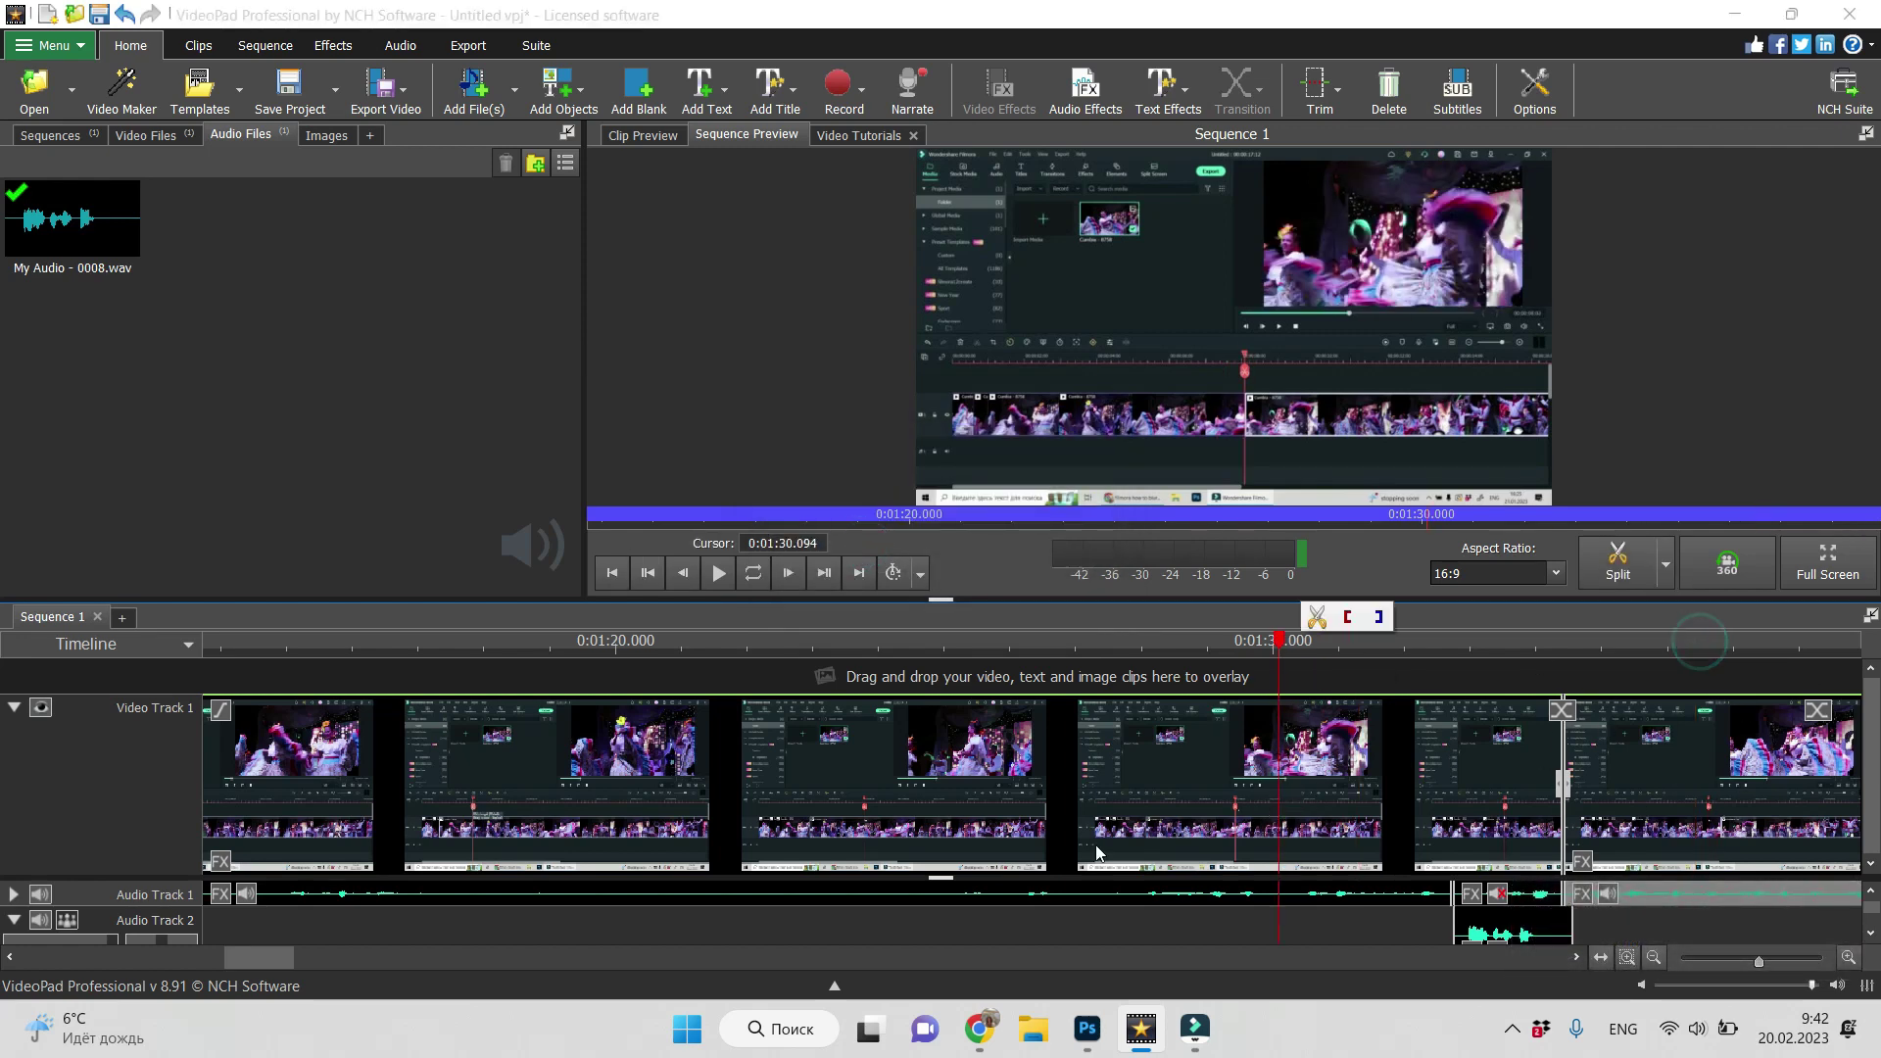
left_click(717, 580)
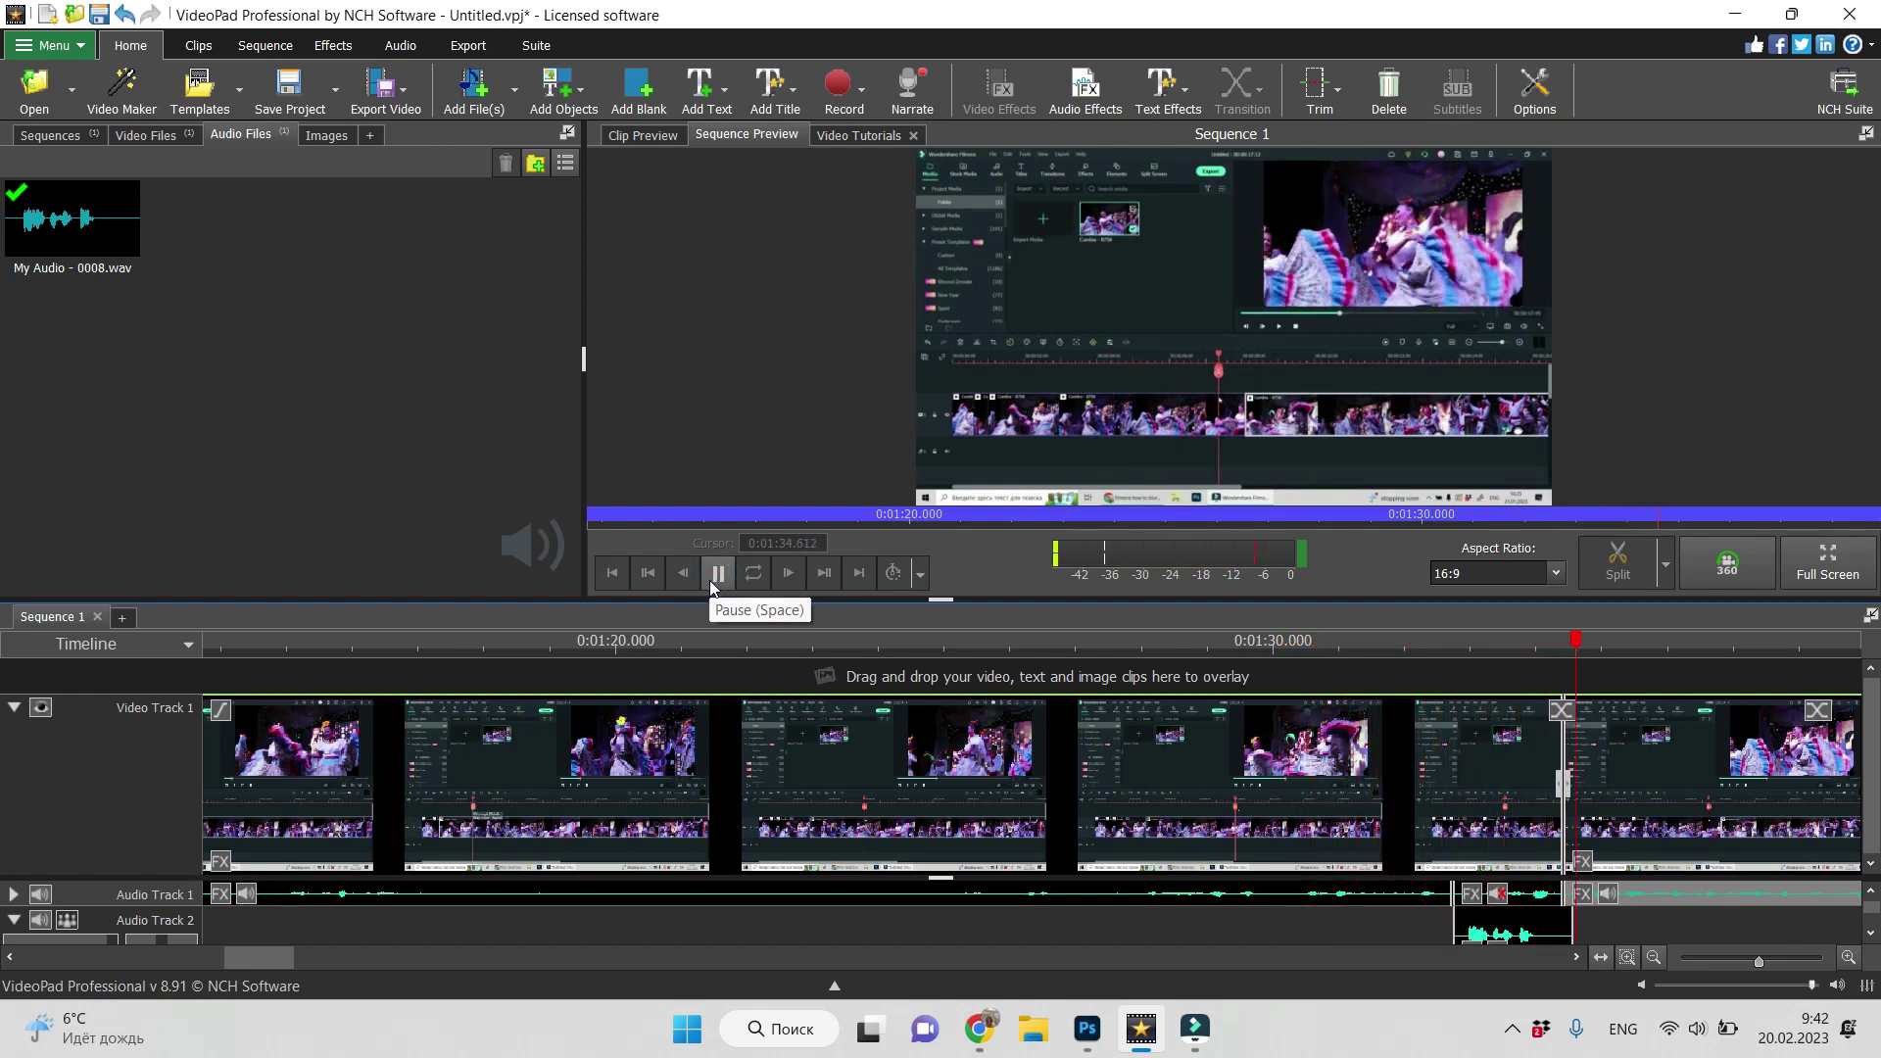
left_click(714, 575)
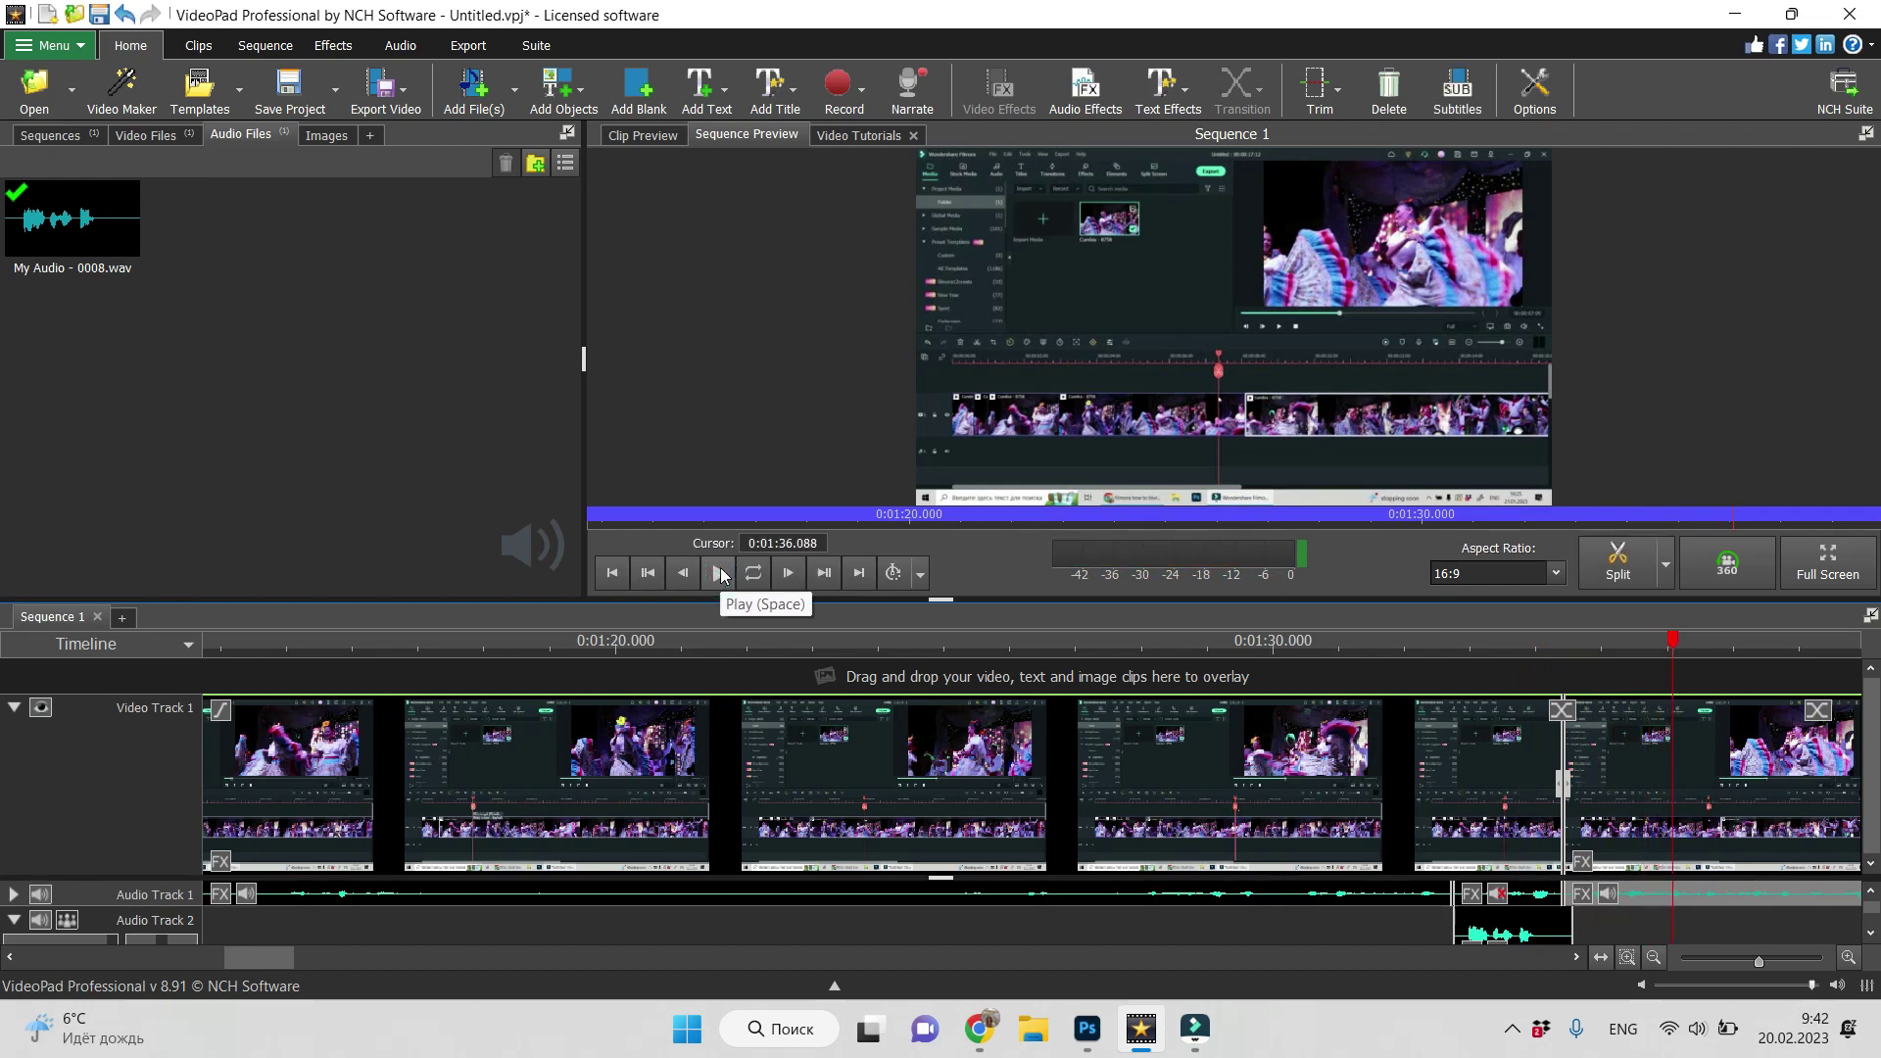
left_click(1449, 779)
left_click(1356, 777)
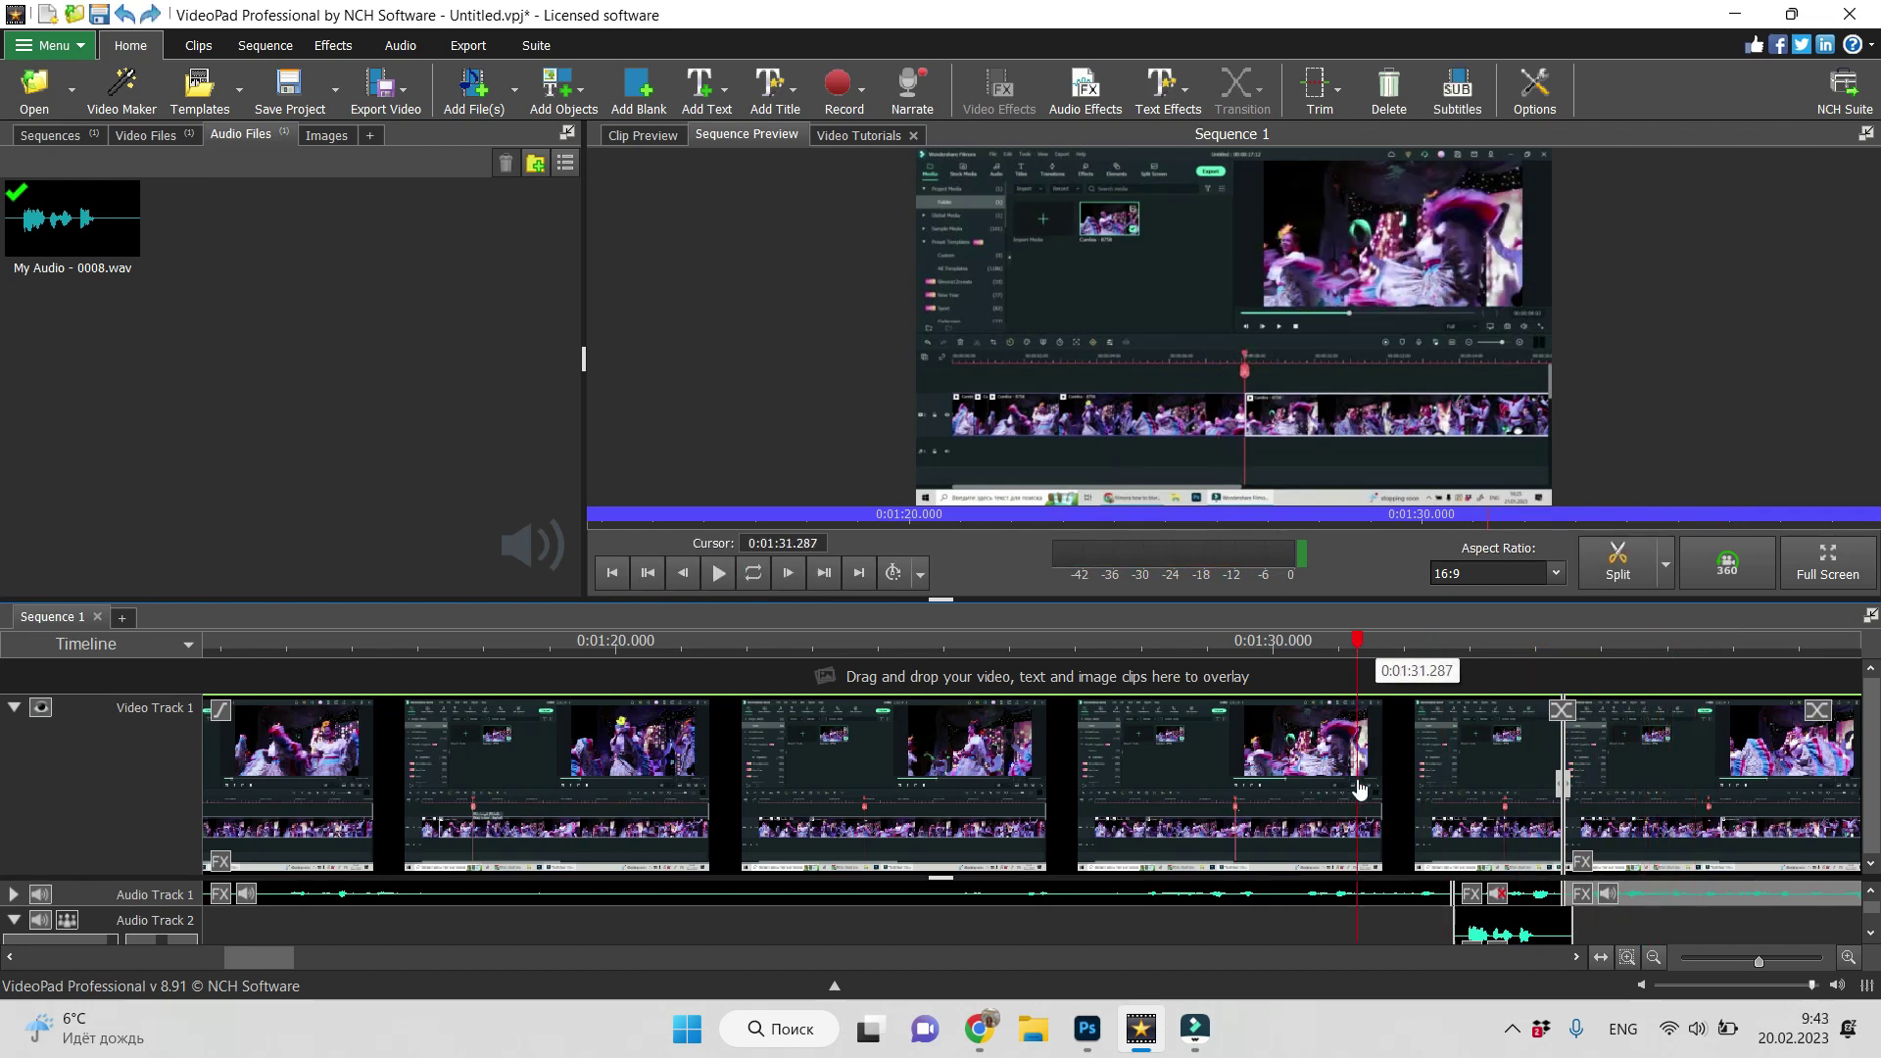
left_click(1688, 783)
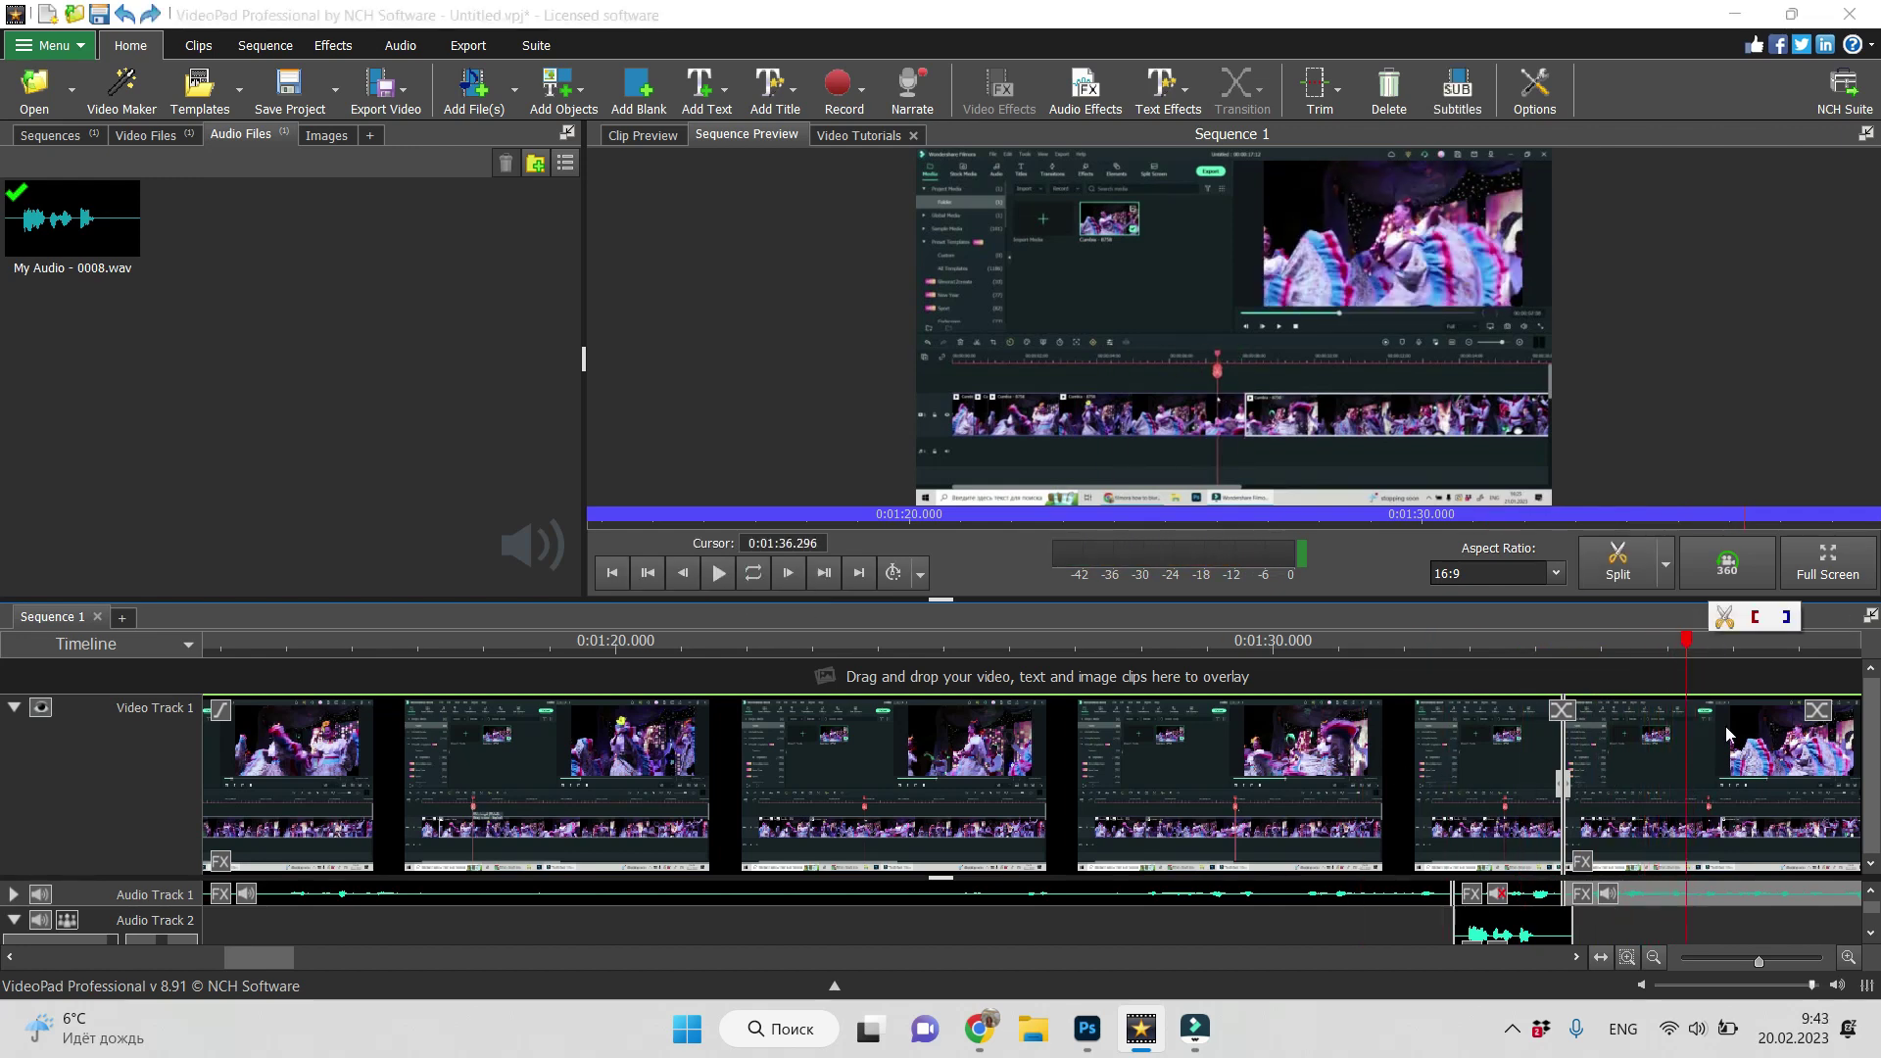